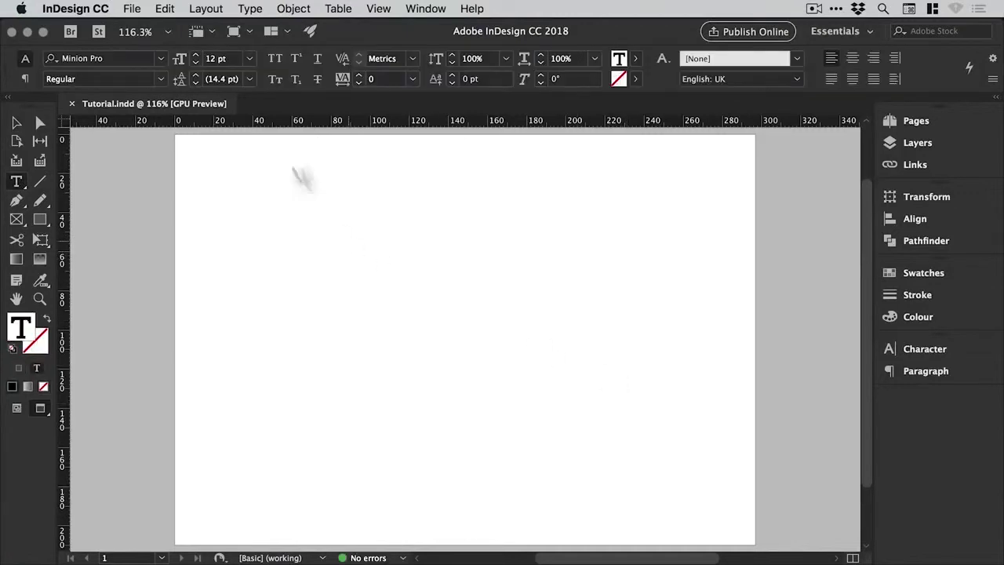
Fill the empty text frame with placeholder text and resize the frame to about 97 mm wide by 108 mm high
{"action": "left_click", "coordinate": [251, 9]}
{"action": "left_click", "coordinate": [288, 502]}
{"action": "key", "text": "Escape"}
{"action": "key", "text": "z"}
{"action": "left_click_drag", "start_coordinate": [246, 214], "coordinate": [655, 462]}
{"action": "key", "text": "v"}
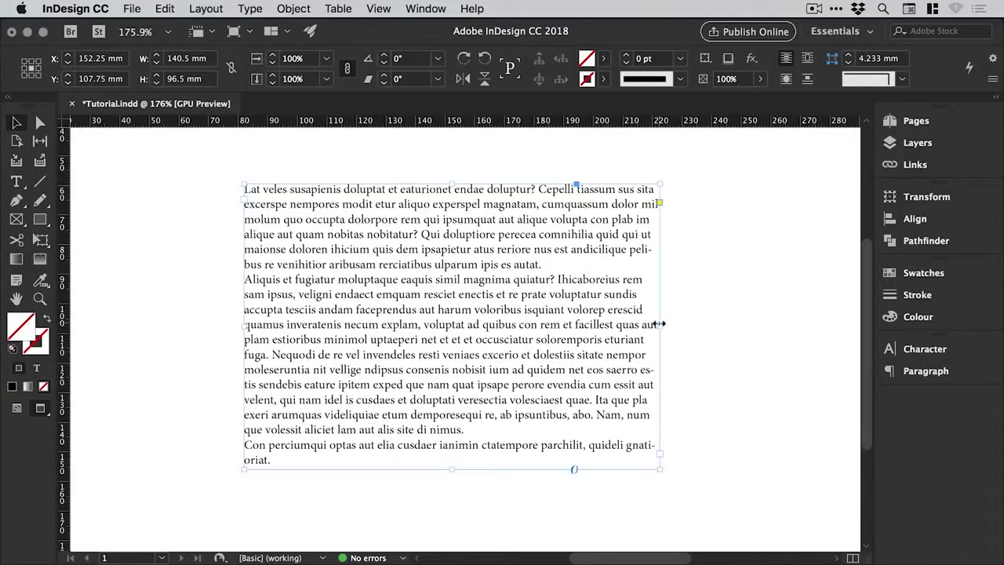
{"action": "left_click_drag", "start_coordinate": [654, 324], "coordinate": [522, 326]}
{"action": "left_click_drag", "start_coordinate": [519, 470], "coordinate": [533, 503]}
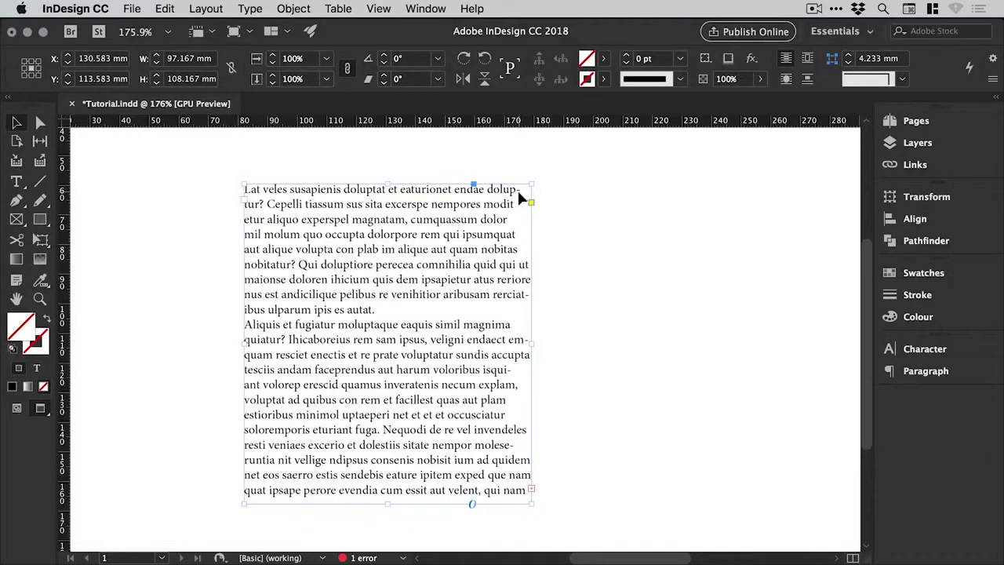
Turn off hyphenation in the paragraph settings for all the text in the frame
{"action": "left_click", "coordinate": [16, 182]}
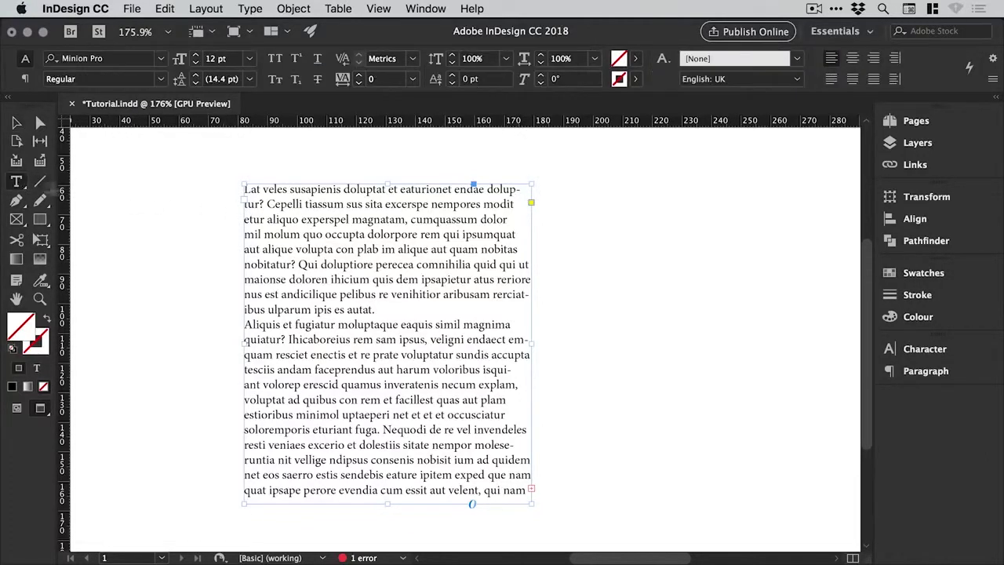
{"action": "left_click", "coordinate": [335, 219]}
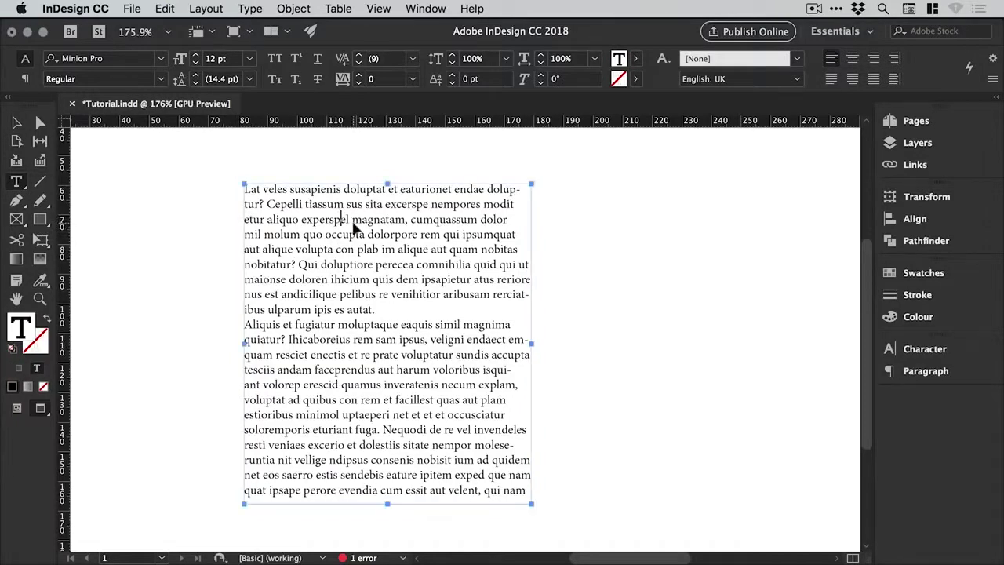
{"action": "key", "text": "super+a"}
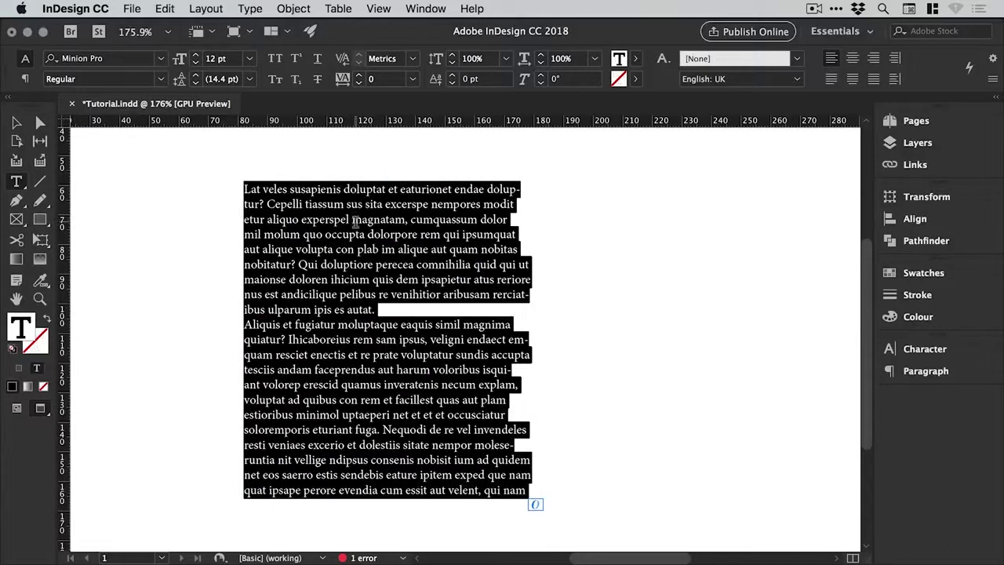
{"action": "left_click", "coordinate": [424, 8]}
{"action": "mouse_move", "coordinate": [475, 369]}
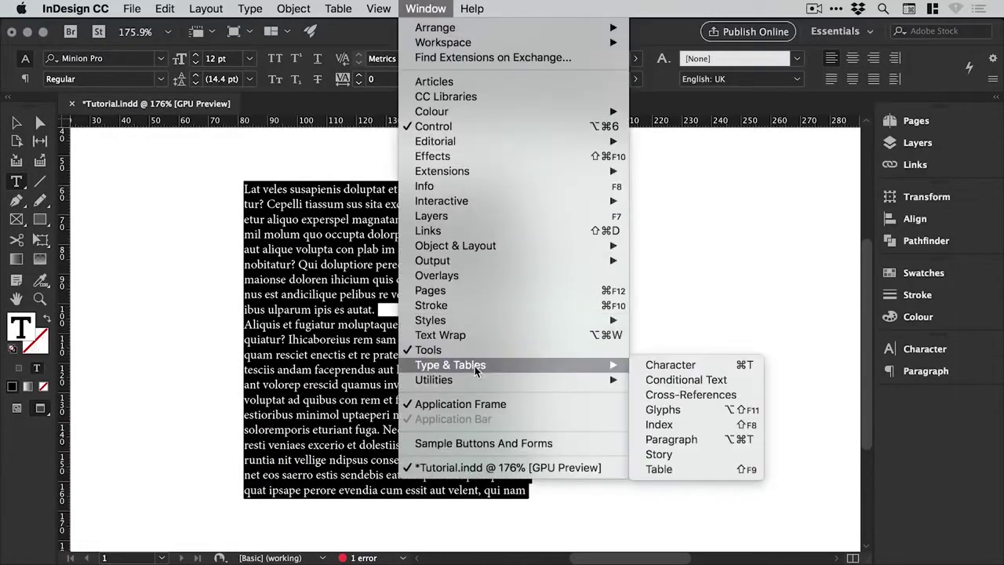
{"action": "left_click", "coordinate": [680, 442]}
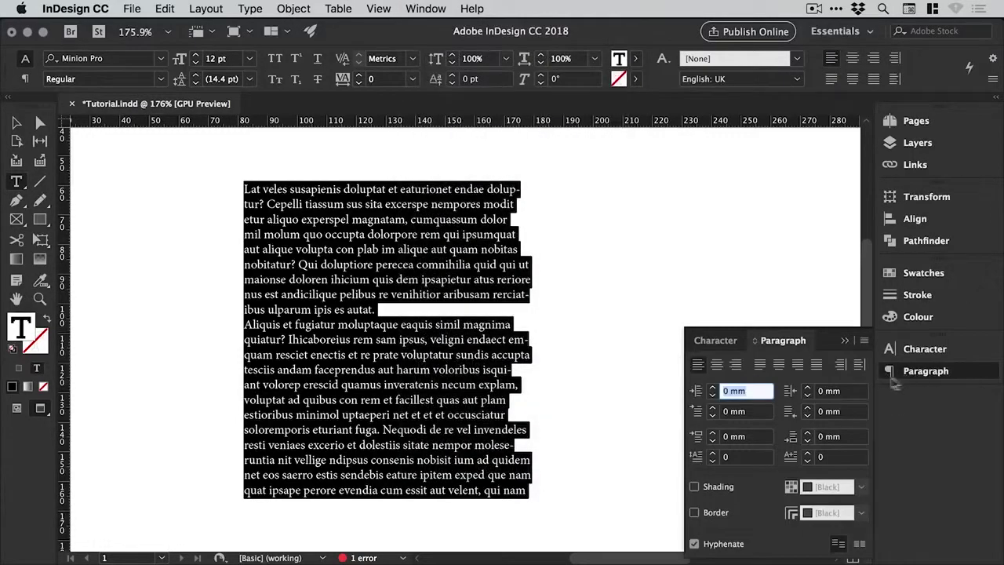
{"action": "left_click", "coordinate": [719, 547]}
{"action": "left_click", "coordinate": [903, 373]}
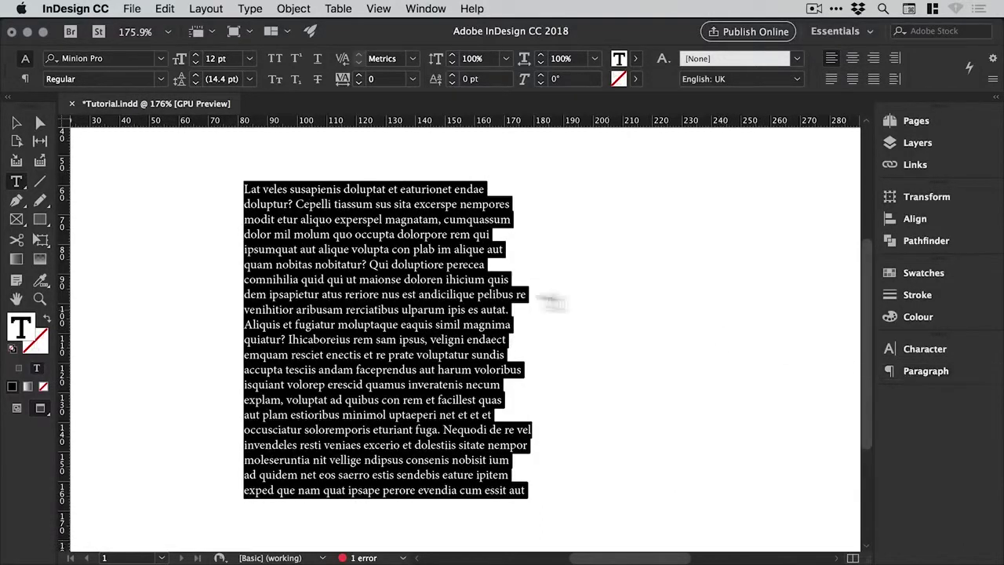
{"action": "left_click", "coordinate": [421, 306]}
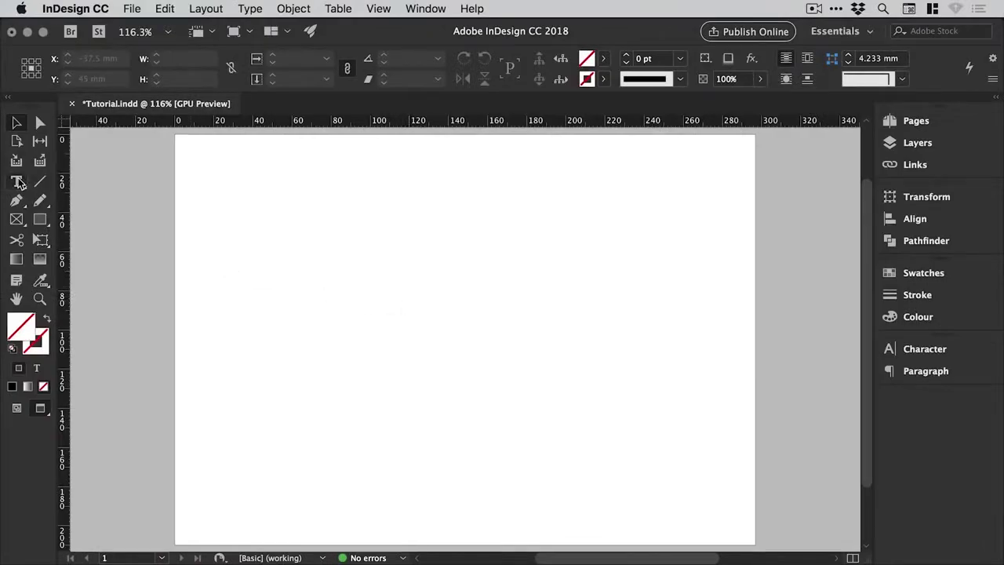
Draw a text frame near the middle of the blank page and enter "Some Text Here" in it
{"action": "left_click", "coordinate": [18, 182]}
{"action": "left_click_drag", "start_coordinate": [316, 256], "coordinate": [584, 359]}
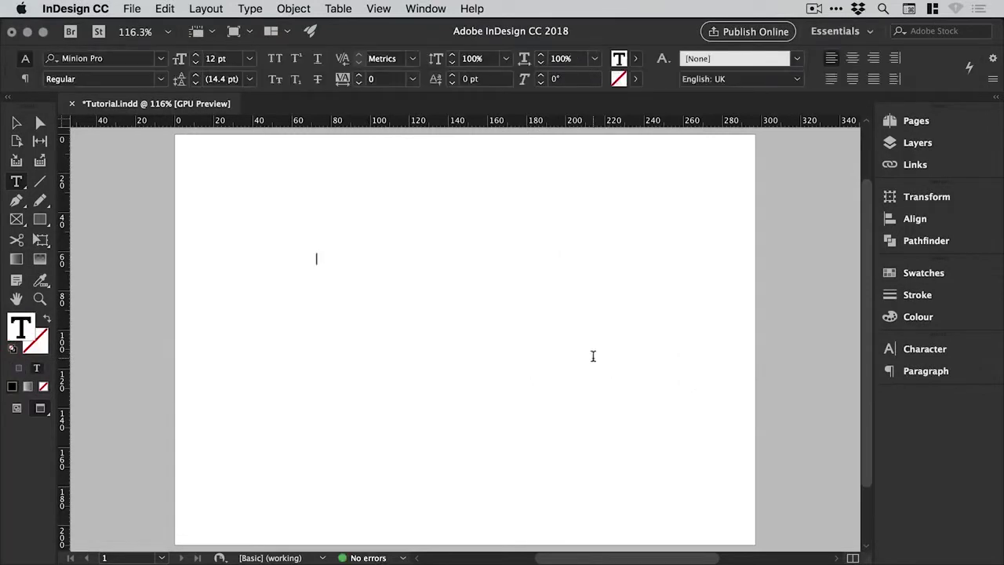
{"action": "type", "text": "Some Text Here"}
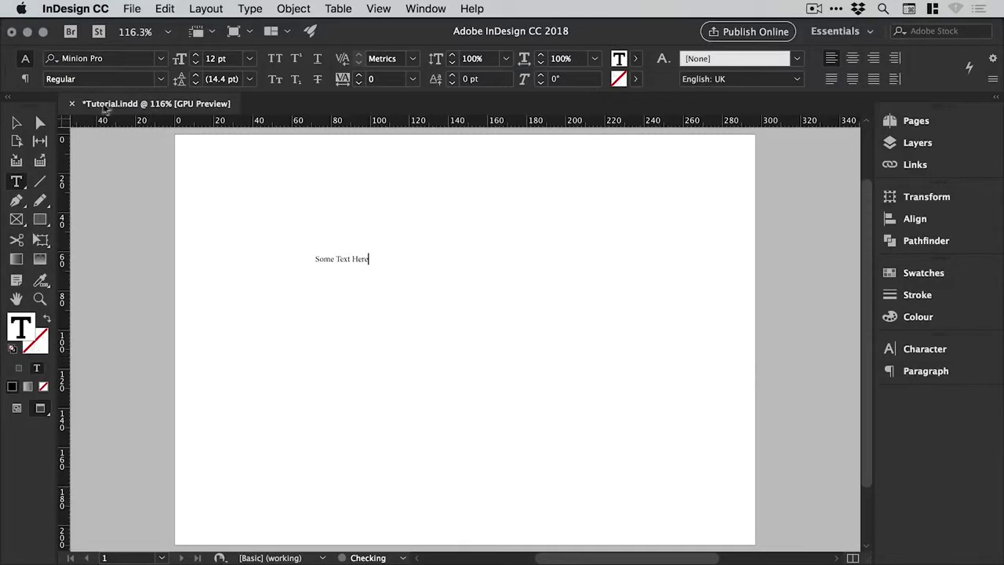
Set the font size of the "Some Text Here" line to 50 pt
{"action": "left_click_drag", "start_coordinate": [315, 259], "coordinate": [374, 272]}
{"action": "left_click", "coordinate": [196, 59]}
{"action": "left_click", "coordinate": [196, 58]}
{"action": "left_click", "coordinate": [196, 59]}
{"action": "left_click", "coordinate": [197, 58]}
{"action": "key", "text": "Escape"}
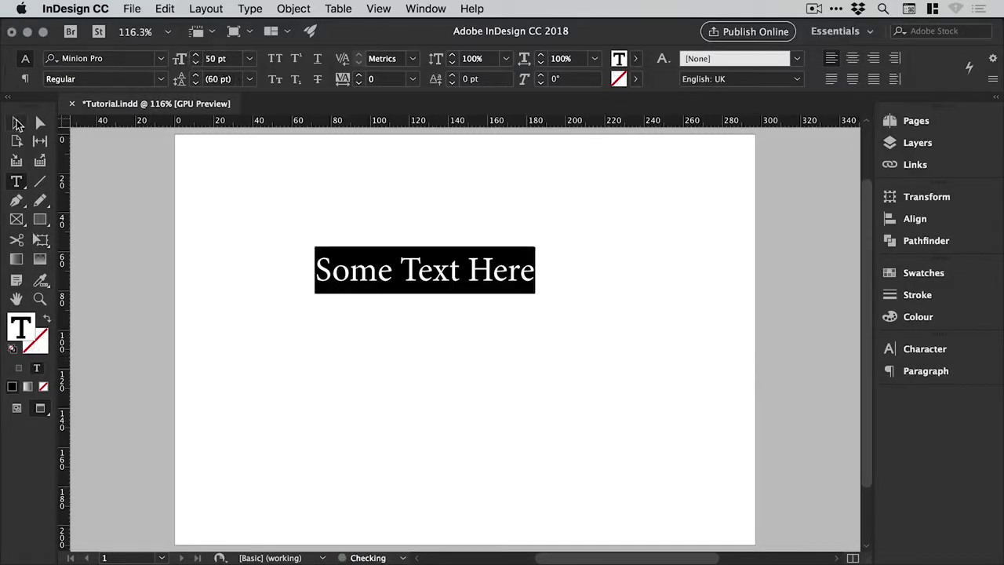
Shrink the text frame to about 118 by 20 mm and duplicate it into a centred vertical stack of four lines
{"action": "left_click_drag", "start_coordinate": [616, 370], "coordinate": [549, 303]}
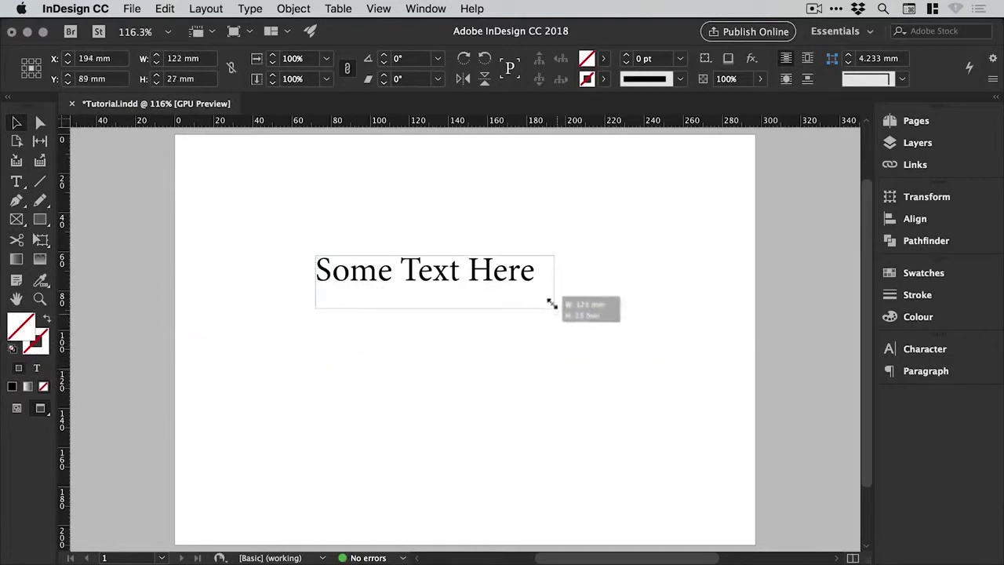
{"action": "left_click_drag", "start_coordinate": [502, 277], "coordinate": [470, 387]}
{"action": "key", "text": "super+a"}
{"action": "left_click_drag", "start_coordinate": [504, 197], "coordinate": [493, 243]}
{"action": "left_click", "coordinate": [288, 238]}
{"action": "left_click", "coordinate": [416, 248]}
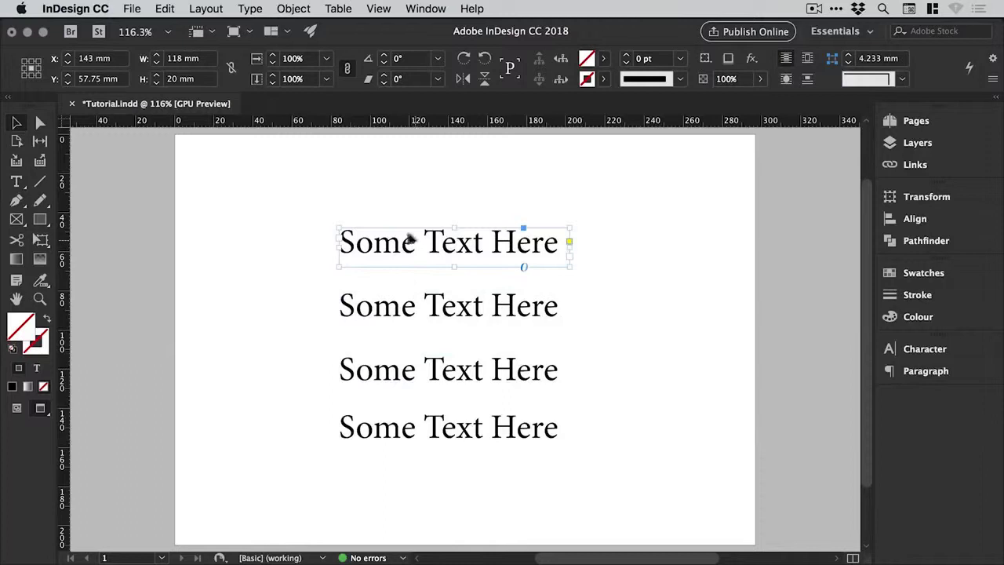
Change the case of the first line of text to UPPERCASE
{"action": "double_click", "coordinate": [520, 231]}
{"action": "left_click_drag", "start_coordinate": [556, 243], "coordinate": [331, 240]}
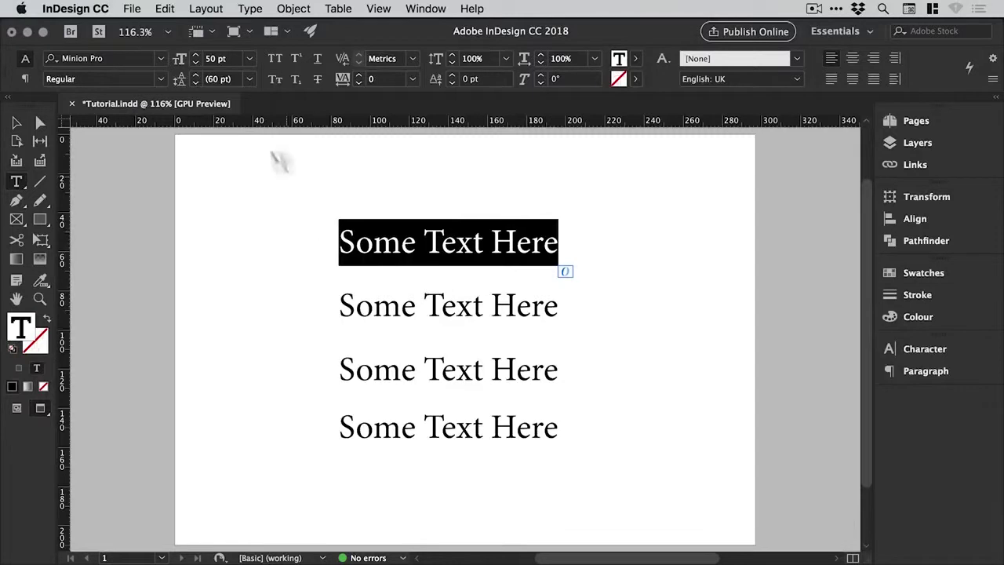
{"action": "left_click", "coordinate": [249, 8]}
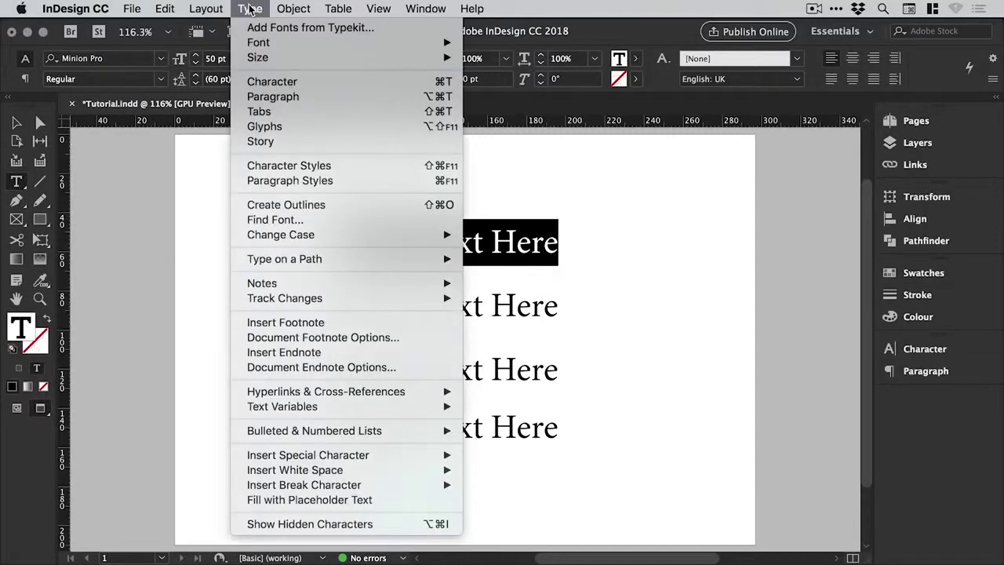
{"action": "mouse_move", "coordinate": [273, 238]}
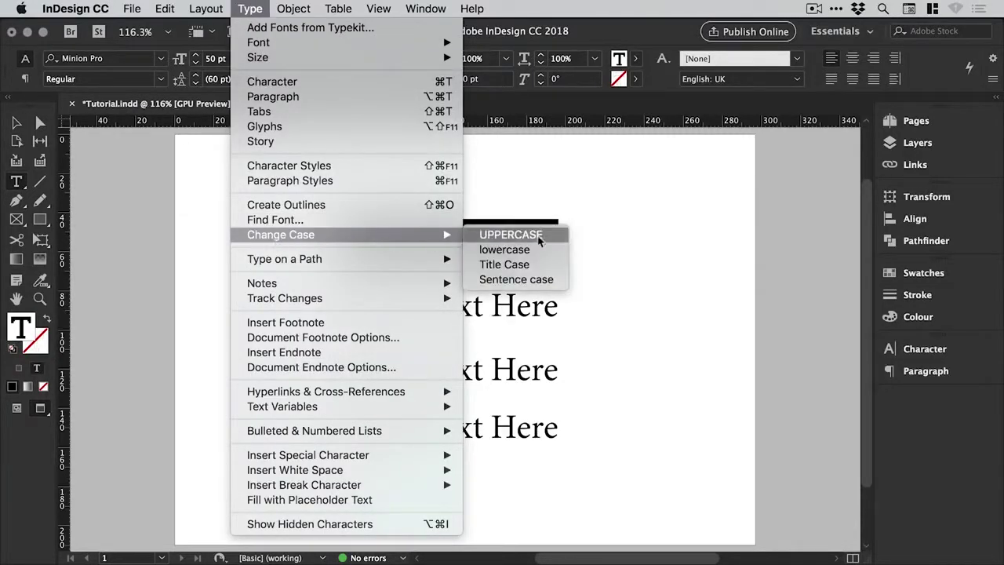
{"action": "left_click", "coordinate": [510, 235]}
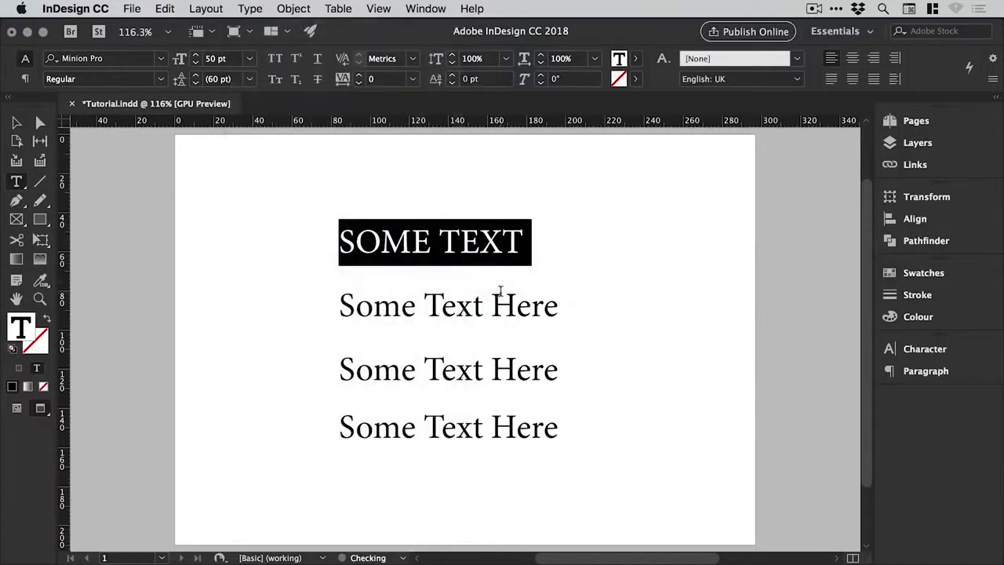
Change the case of the second line of text to lowercase
{"action": "left_click_drag", "start_coordinate": [557, 306], "coordinate": [339, 305]}
{"action": "left_click", "coordinate": [249, 9]}
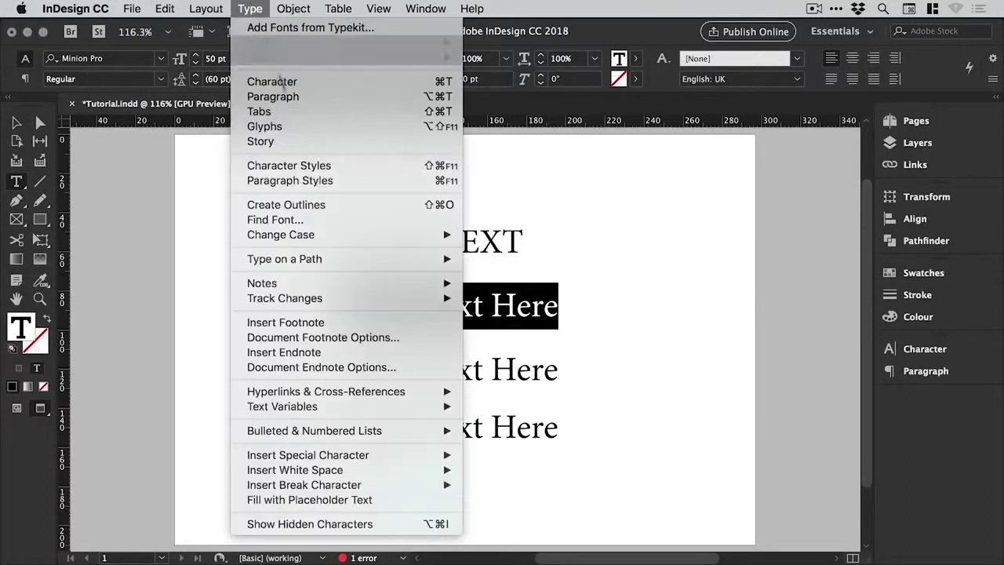
{"action": "mouse_move", "coordinate": [322, 234]}
{"action": "left_click", "coordinate": [503, 249]}
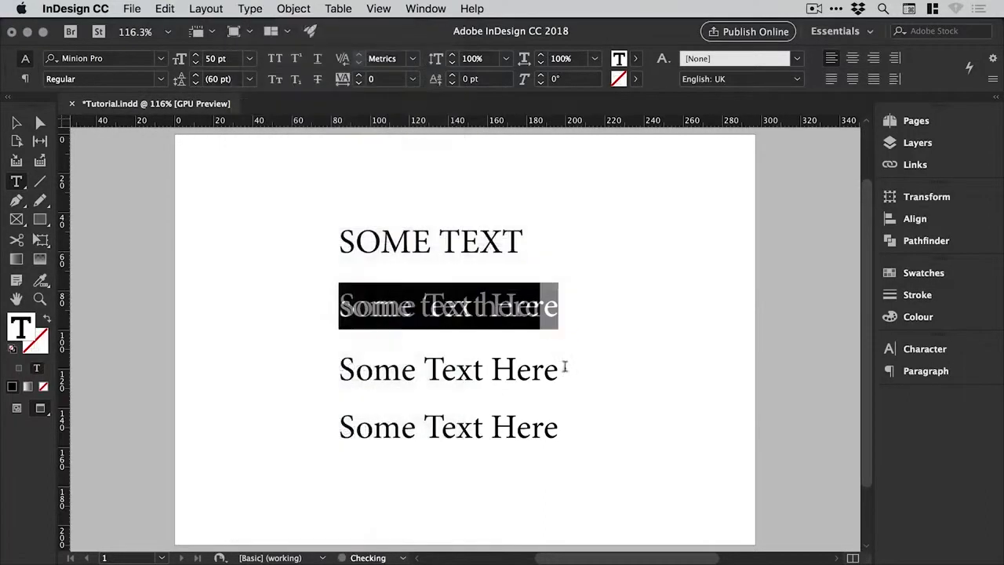
Change the case of the fourth line of text to Sentence case
{"action": "left_click_drag", "start_coordinate": [555, 369], "coordinate": [339, 368]}
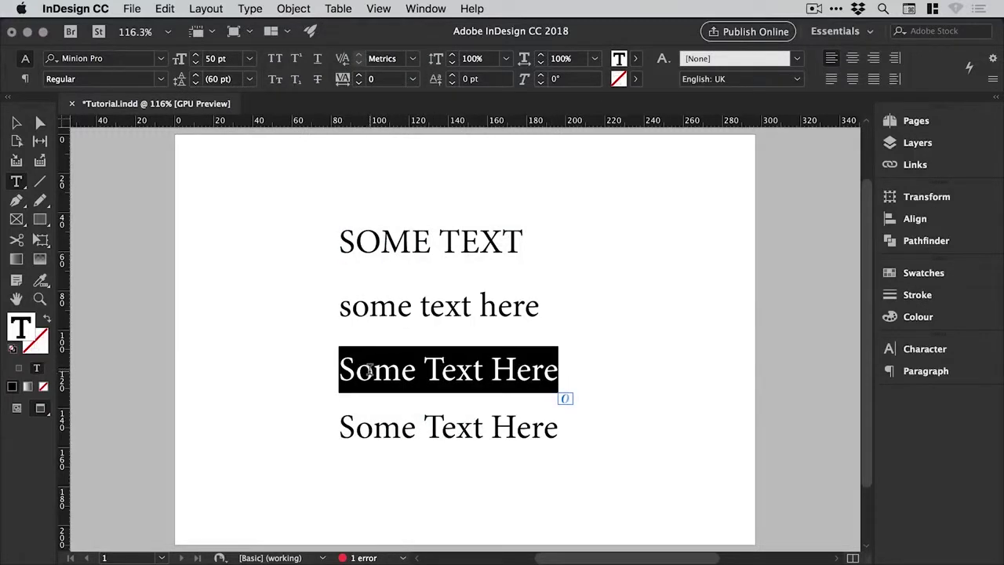
{"action": "left_click", "coordinate": [553, 428]}
{"action": "left_click_drag", "start_coordinate": [553, 428], "coordinate": [335, 428]}
{"action": "left_click", "coordinate": [248, 8]}
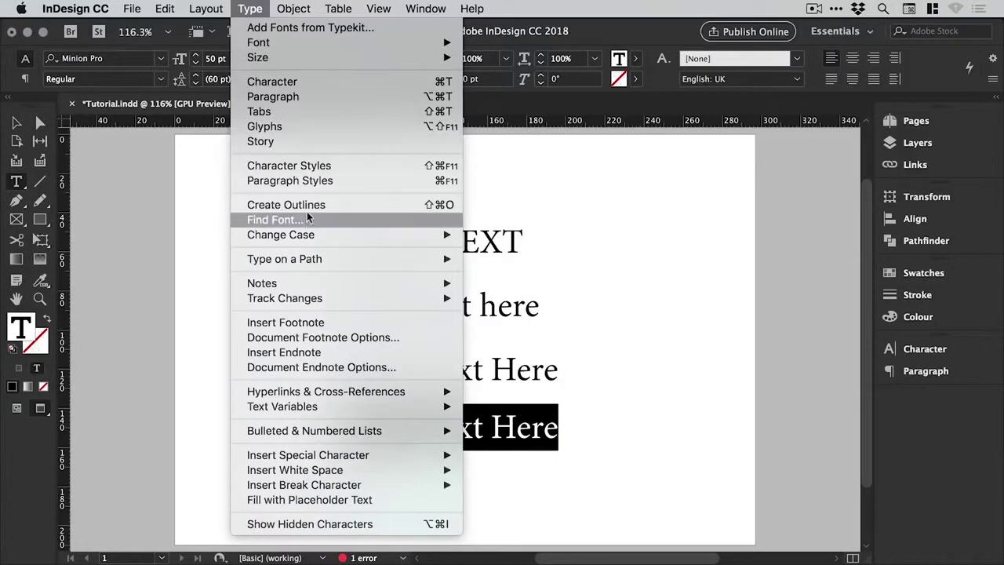
{"action": "mouse_move", "coordinate": [306, 238]}
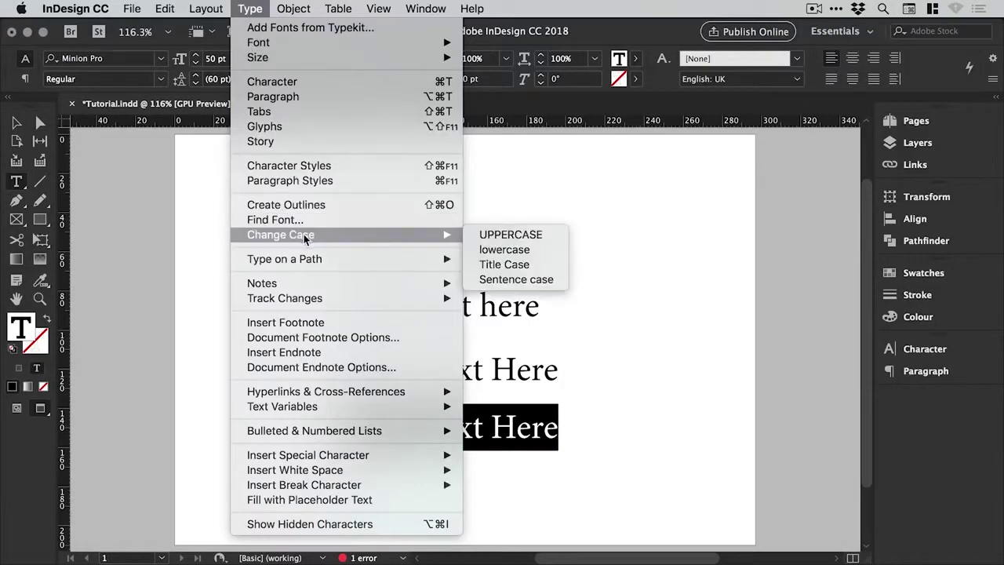
{"action": "left_click", "coordinate": [509, 280]}
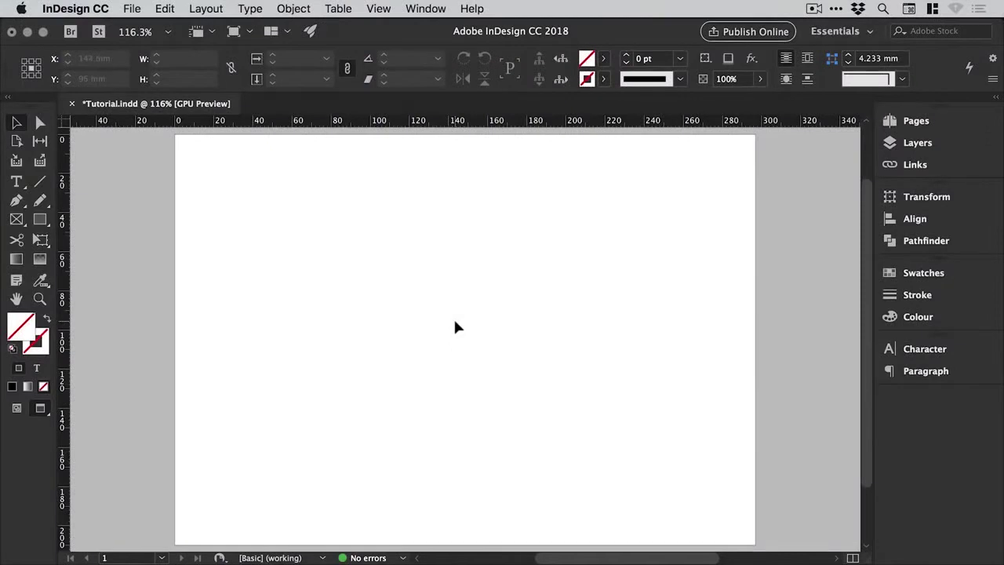
Draw a text frame about 147.5 by 98.5 mm on the blank page and fill it with placeholder text
{"action": "left_click", "coordinate": [16, 181]}
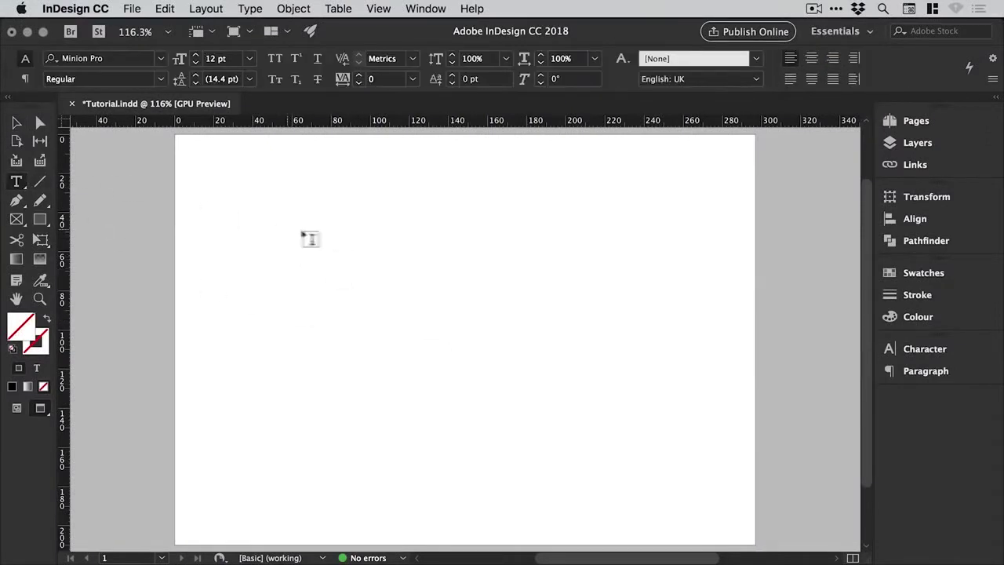
{"action": "left_click_drag", "start_coordinate": [305, 232], "coordinate": [563, 415]}
{"action": "left_click", "coordinate": [251, 8]}
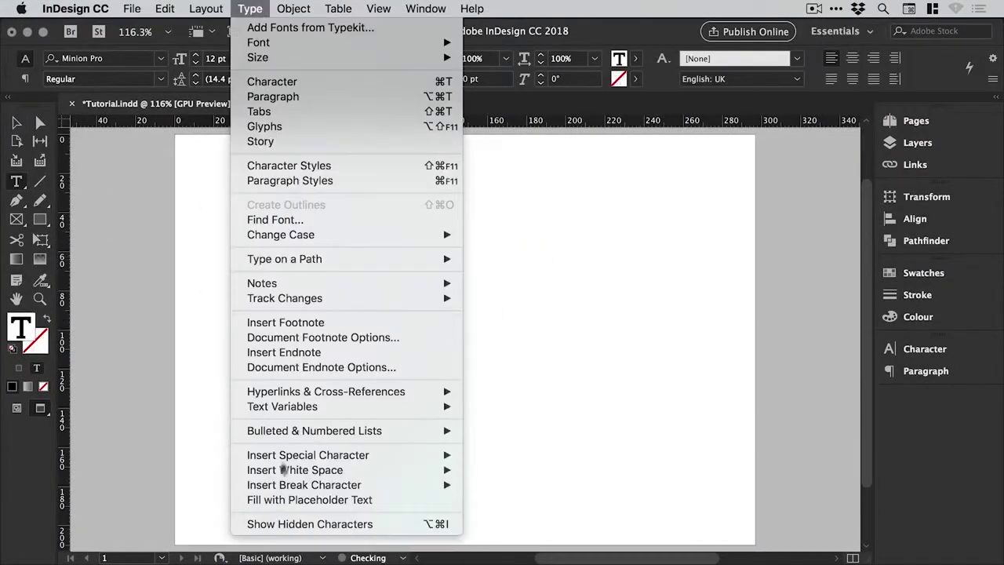
{"action": "left_click", "coordinate": [272, 502]}
{"action": "left_click", "coordinate": [17, 122]}
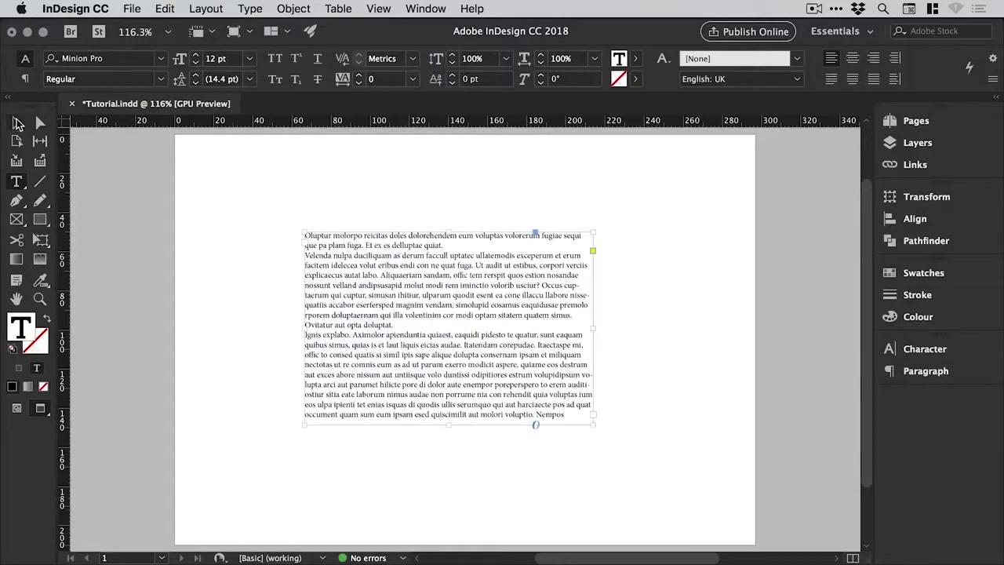
{"action": "key", "text": "z"}
{"action": "left_click_drag", "start_coordinate": [291, 235], "coordinate": [647, 464]}
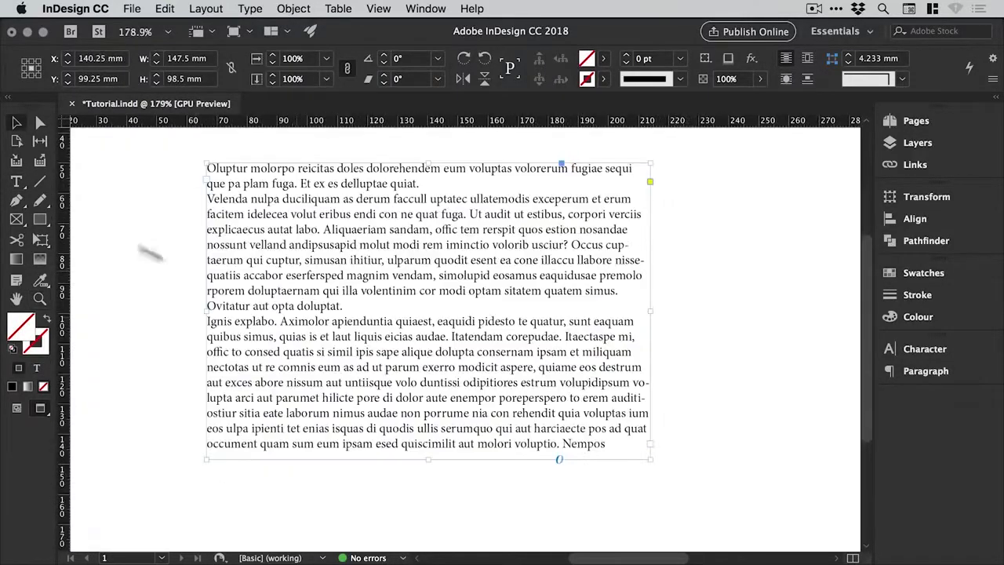
Colour the text from the start through "Ovitatur aut opta doluptat." with the C=100 M=0 Y=0 K=0 swatch and undo the colouring
{"action": "left_click", "coordinate": [15, 181]}
{"action": "left_click_drag", "start_coordinate": [357, 308], "coordinate": [193, 154]}
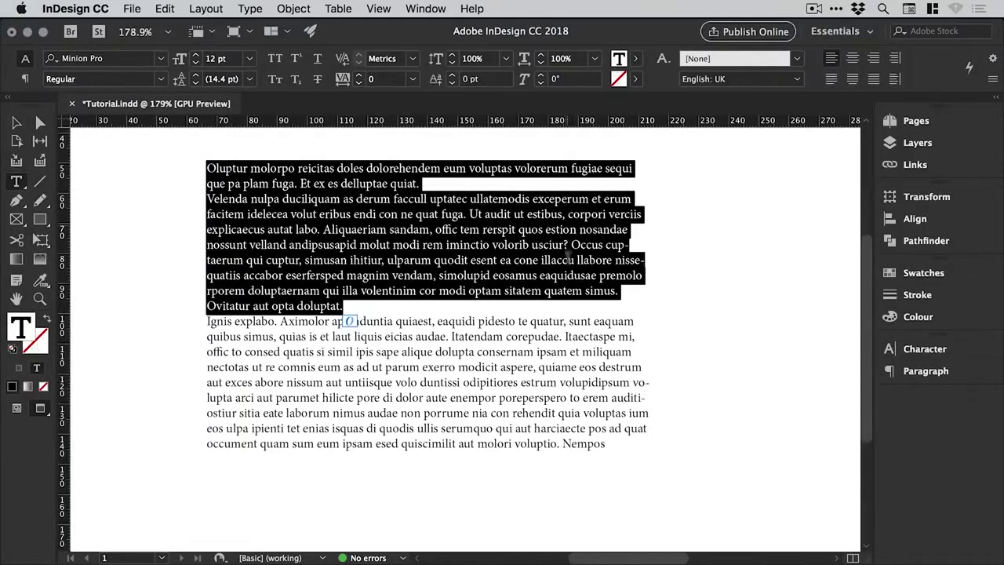
{"action": "left_click", "coordinate": [919, 272]}
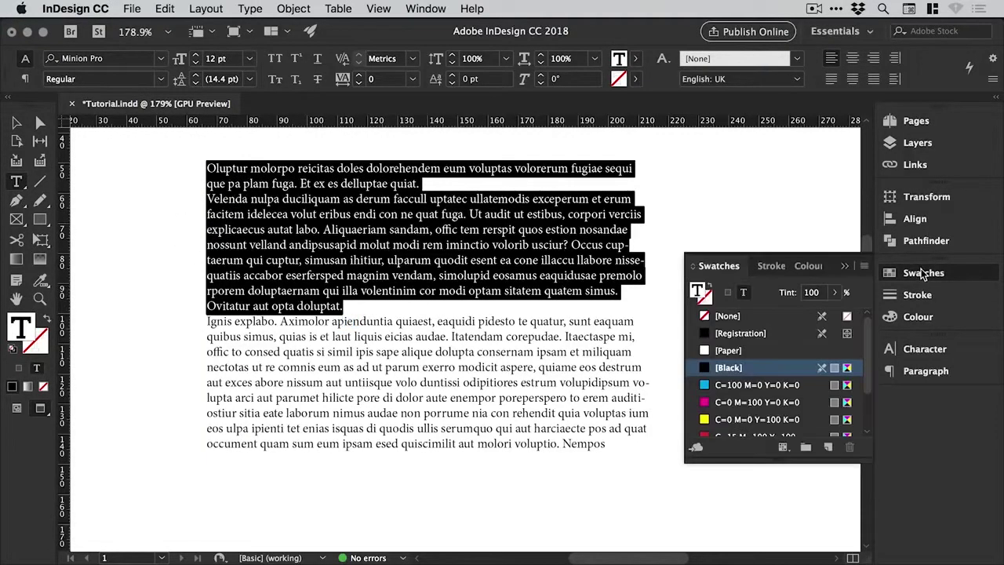
{"action": "left_click", "coordinate": [749, 384]}
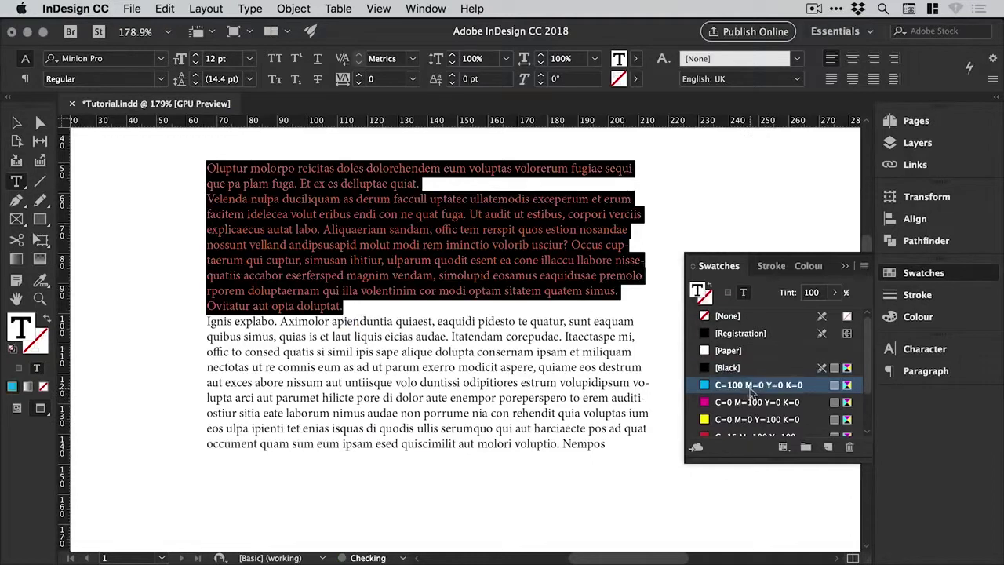
{"action": "left_click", "coordinate": [384, 262]}
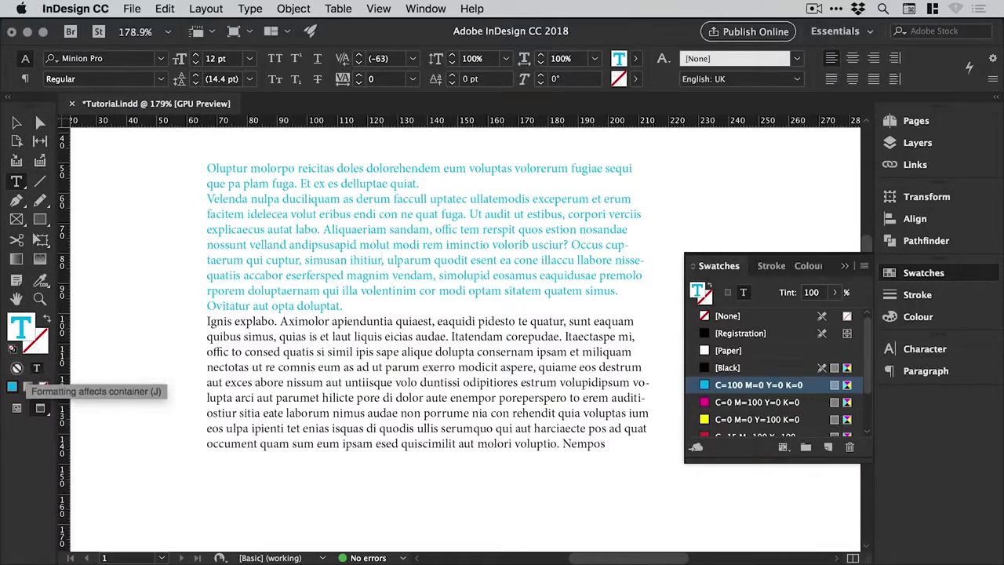
{"action": "key", "text": "Escape"}
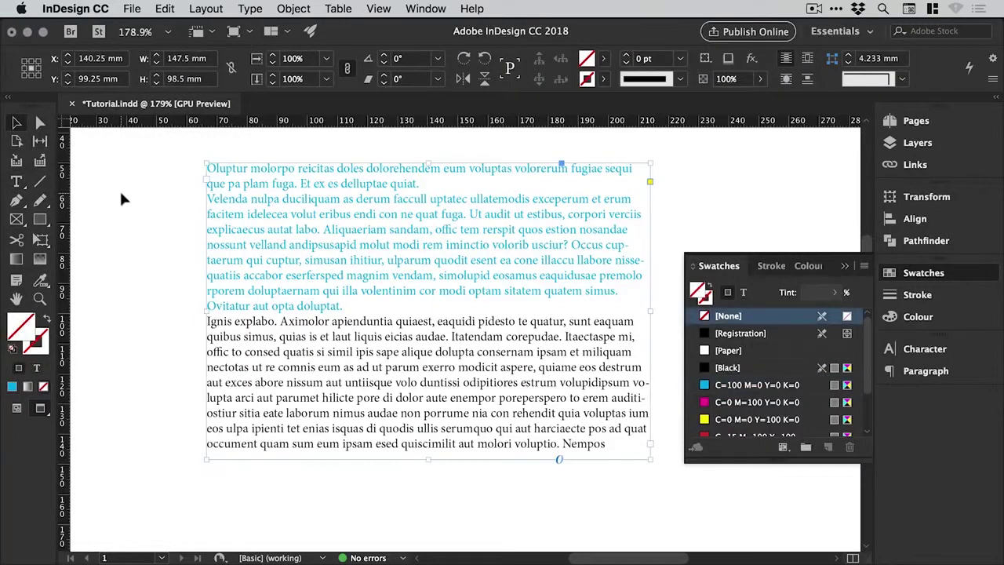
{"action": "left_click", "coordinate": [103, 208]}
{"action": "key", "text": "super+z"}
Fill the background of the whole text frame with the C=100 M=0 Y=0 K=0 swatch
{"action": "left_click", "coordinate": [234, 258]}
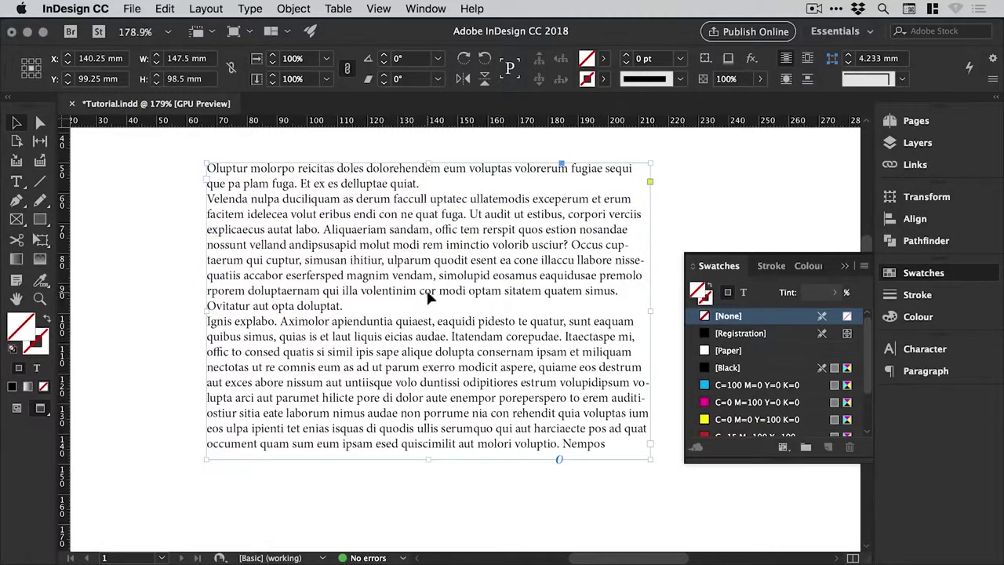
{"action": "left_click", "coordinate": [759, 386]}
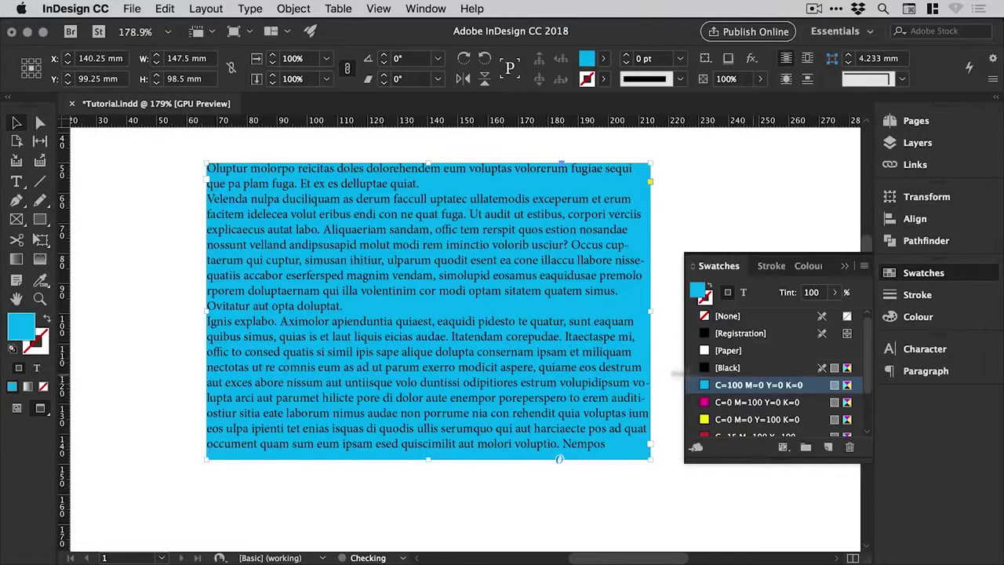
Switch the colour target between text and container, and remove the background fill from the text frame
{"action": "left_click", "coordinate": [181, 201]}
{"action": "left_click", "coordinate": [216, 184]}
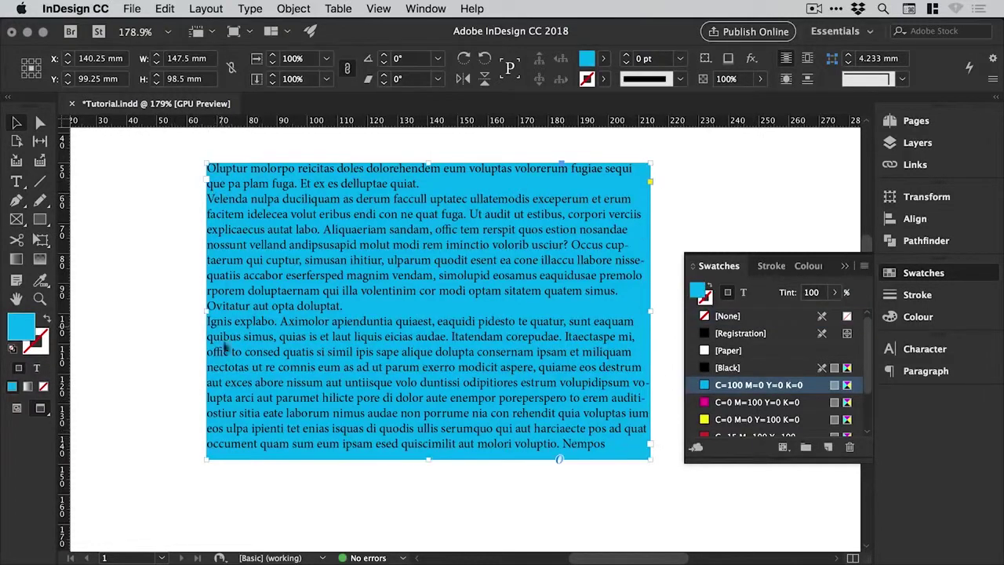
{"action": "left_click", "coordinate": [38, 369]}
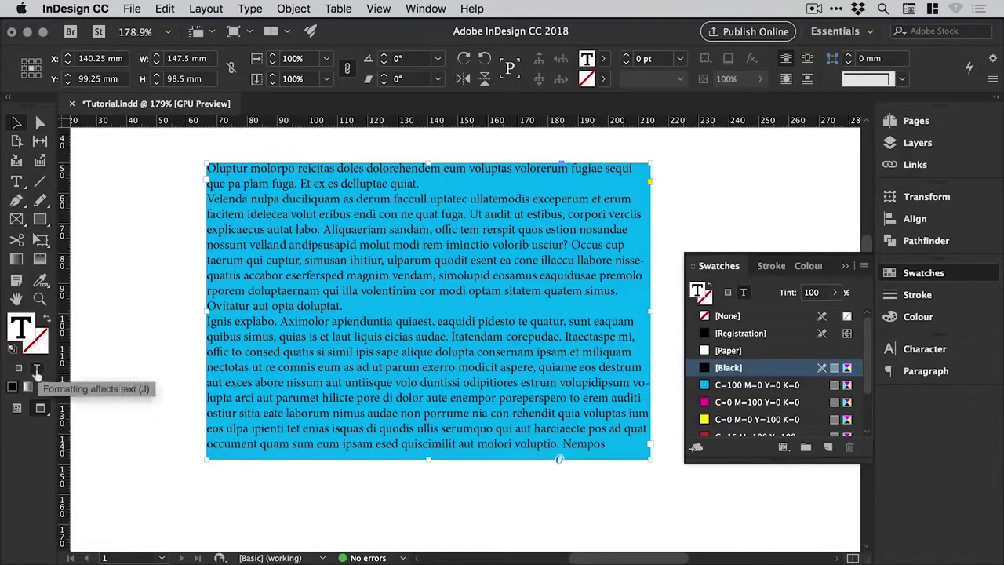
{"action": "key", "text": "j"}
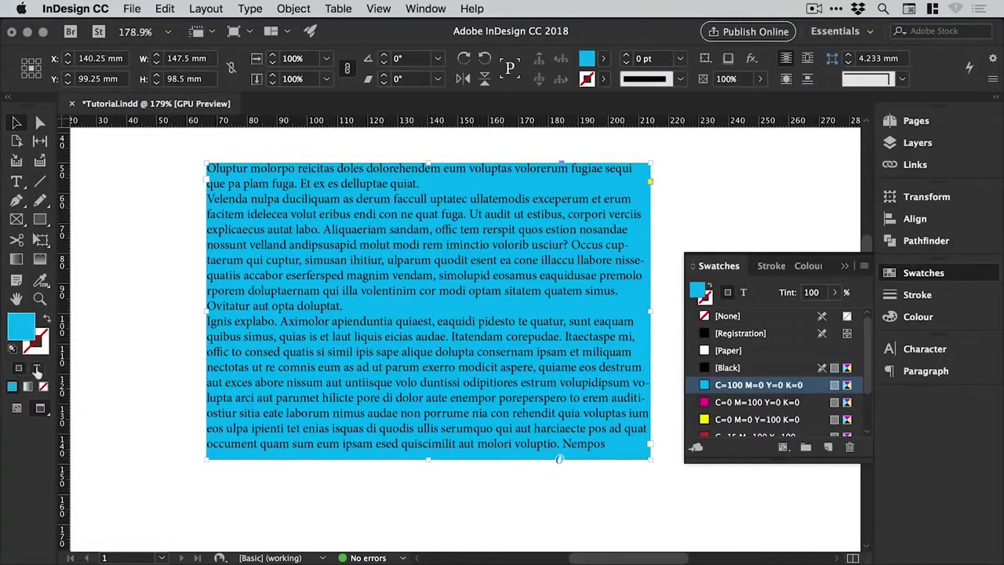
{"action": "left_click", "coordinate": [37, 370]}
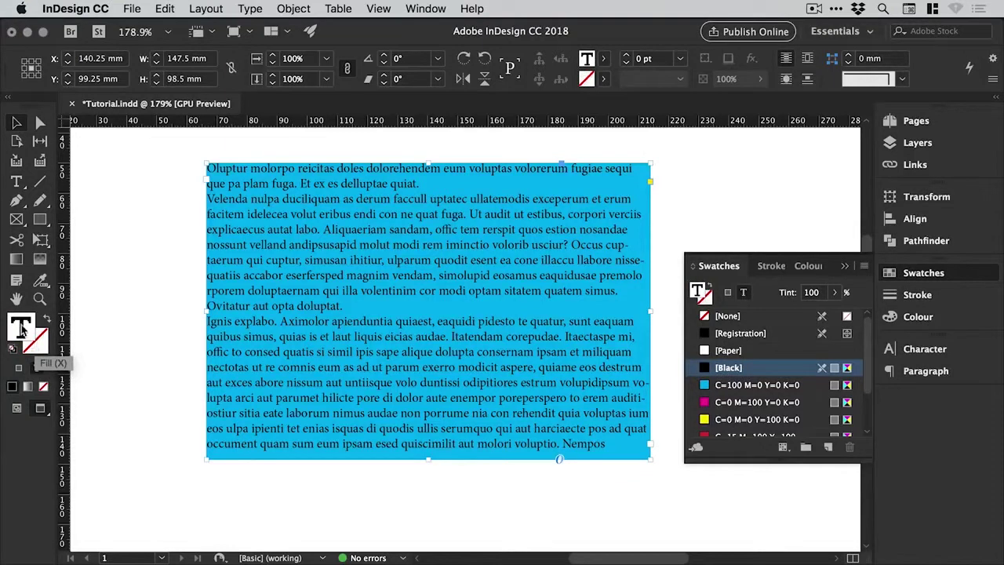
{"action": "left_click", "coordinate": [19, 370]}
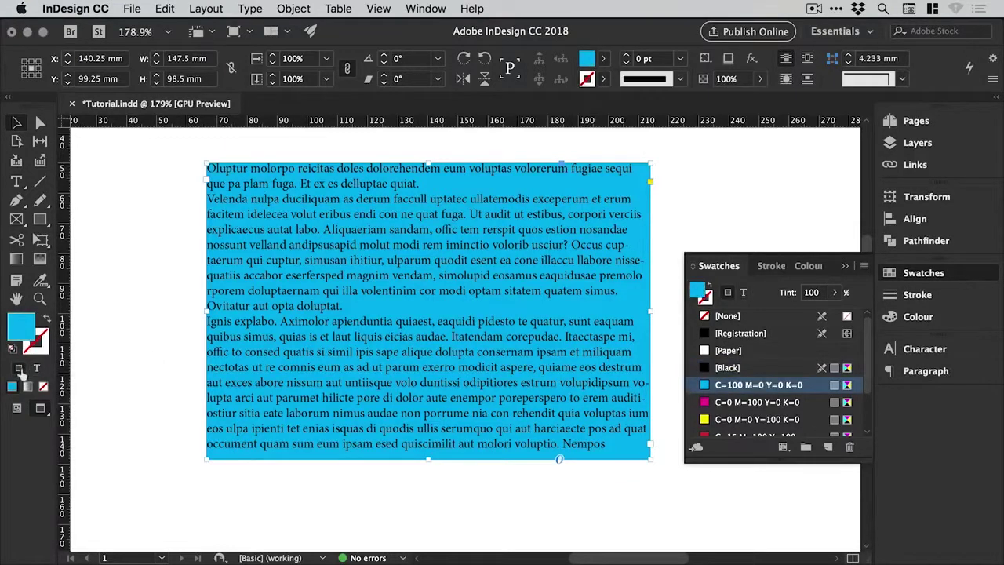
{"action": "key", "text": "slash"}
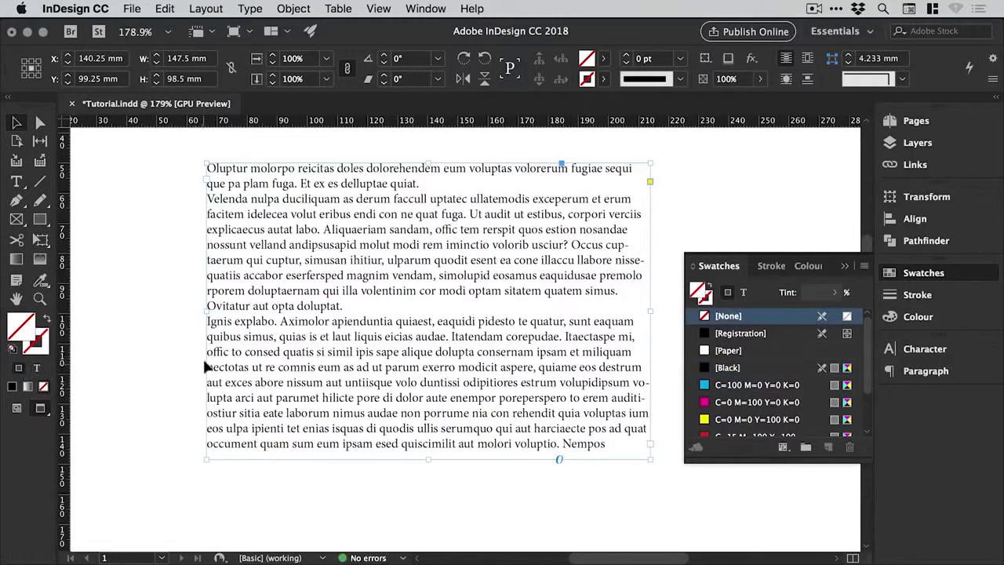
Make formatting affect the text and colour all text in the selected frame with the C=100 M=0 Y=0 K=0 swatch
{"action": "left_click", "coordinate": [37, 368]}
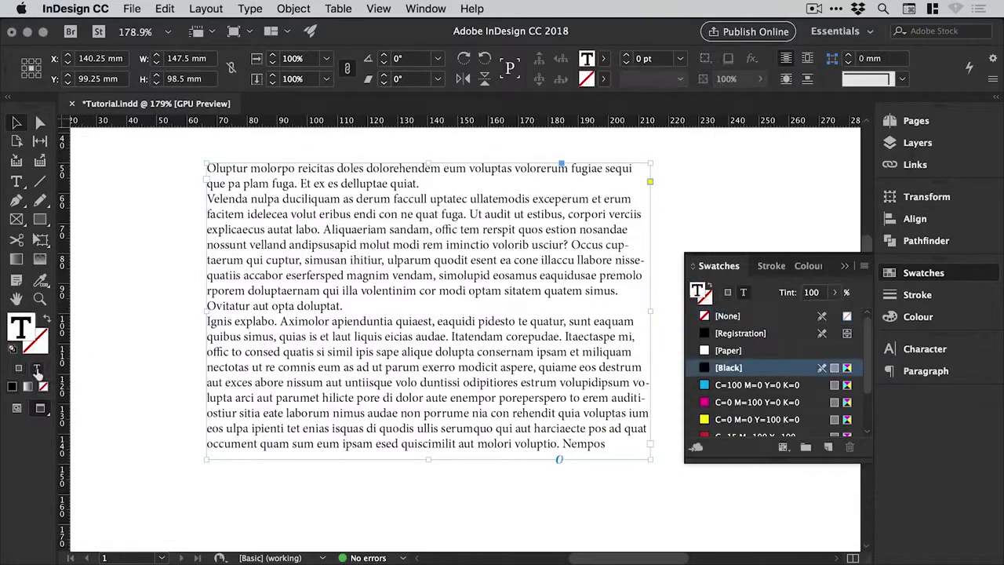
{"action": "key", "text": "j"}
{"action": "left_click", "coordinate": [38, 370]}
{"action": "key", "text": "j"}
{"action": "left_click", "coordinate": [38, 370]}
{"action": "left_click", "coordinate": [754, 384]}
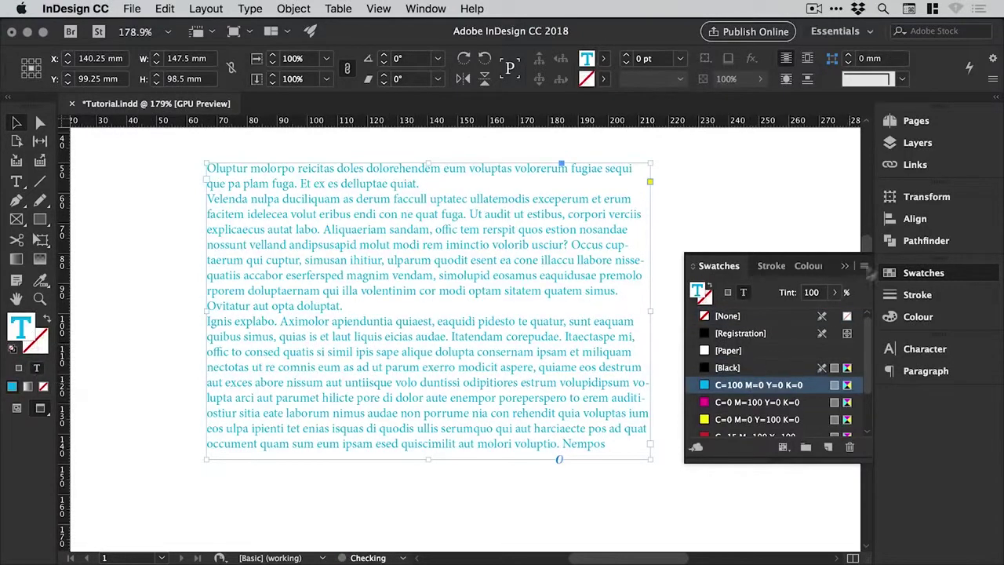
{"action": "left_click", "coordinate": [910, 273]}
{"action": "left_click", "coordinate": [747, 317]}
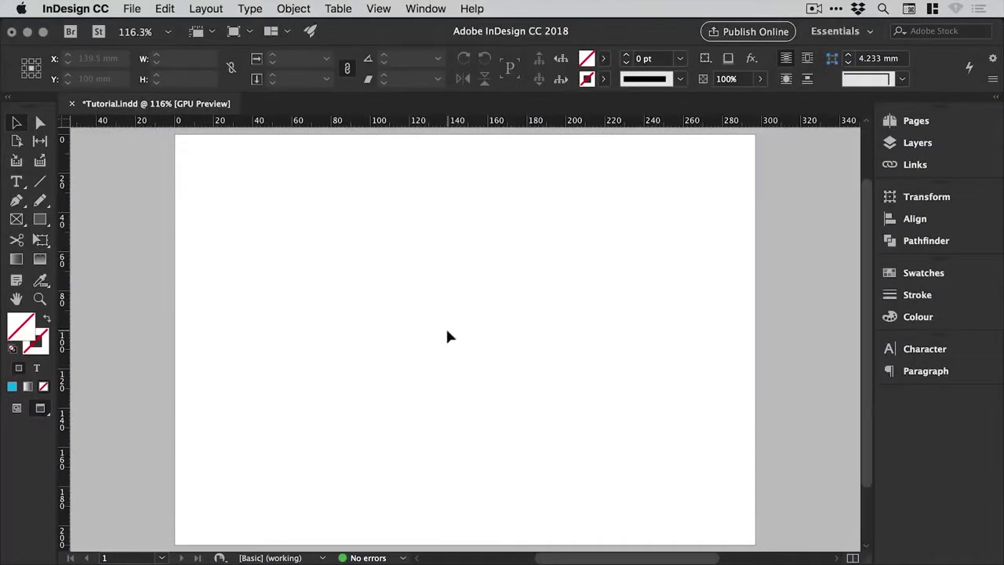
Draw a rectangle about 114 by 44 mm in the middle of the blank page
{"action": "left_click", "coordinate": [40, 219]}
{"action": "mouse_move", "coordinate": [356, 266]}
{"action": "left_mouse_down"}
{"action": "mouse_move", "coordinate": [522, 342]}
{"action": "mouse_move", "coordinate": [581, 352]}
{"action": "left_mouse_up"}
{"action": "left_click", "coordinate": [16, 123]}
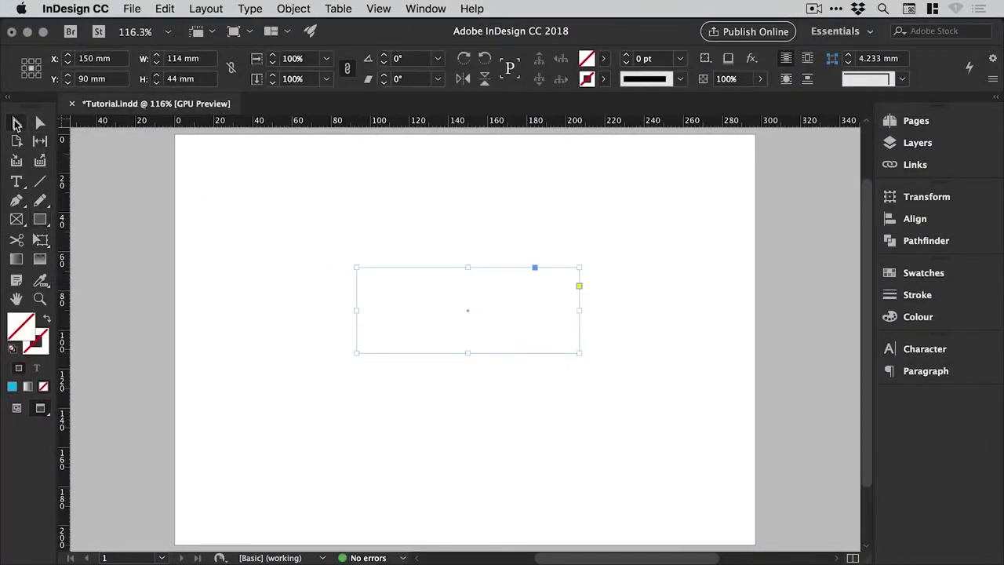
Fill the rectangle with the C=100 M=0 Y=0 K=0 swatch and move it down to about X 150.5 mm, Y 101 mm
{"action": "left_click", "coordinate": [909, 273]}
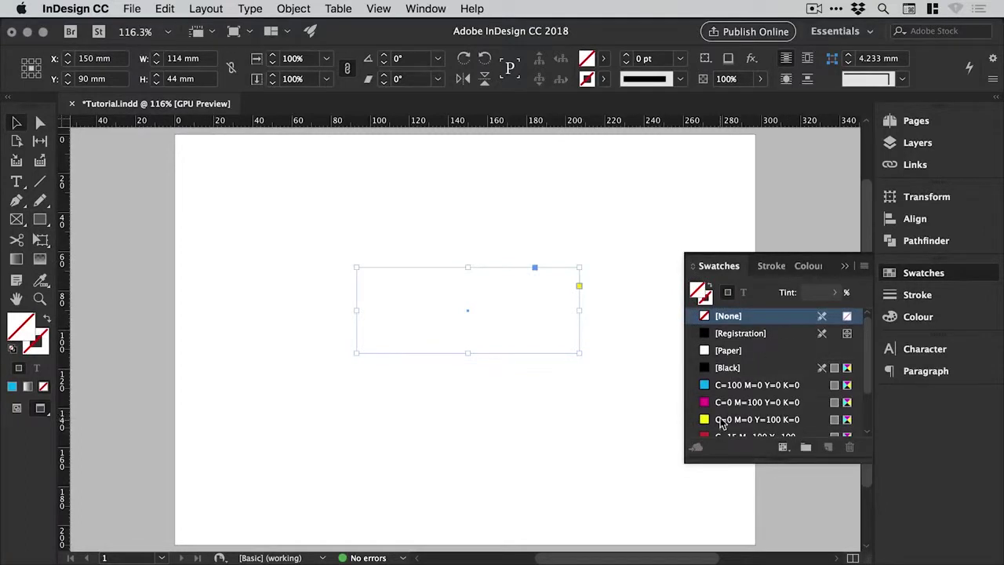
{"action": "left_click", "coordinate": [731, 384]}
{"action": "left_click_drag", "start_coordinate": [482, 320], "coordinate": [491, 343]}
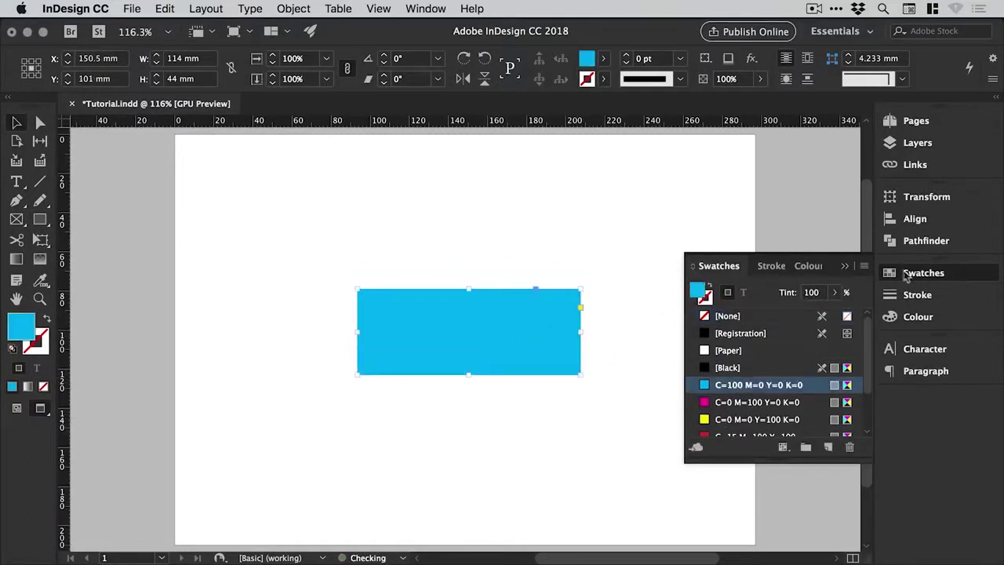
{"action": "left_click", "coordinate": [906, 275]}
Open the Drop Shadow effect settings for the blue rectangle, moving the dialog aside to uncover part of the shape
{"action": "left_click", "coordinate": [294, 9]}
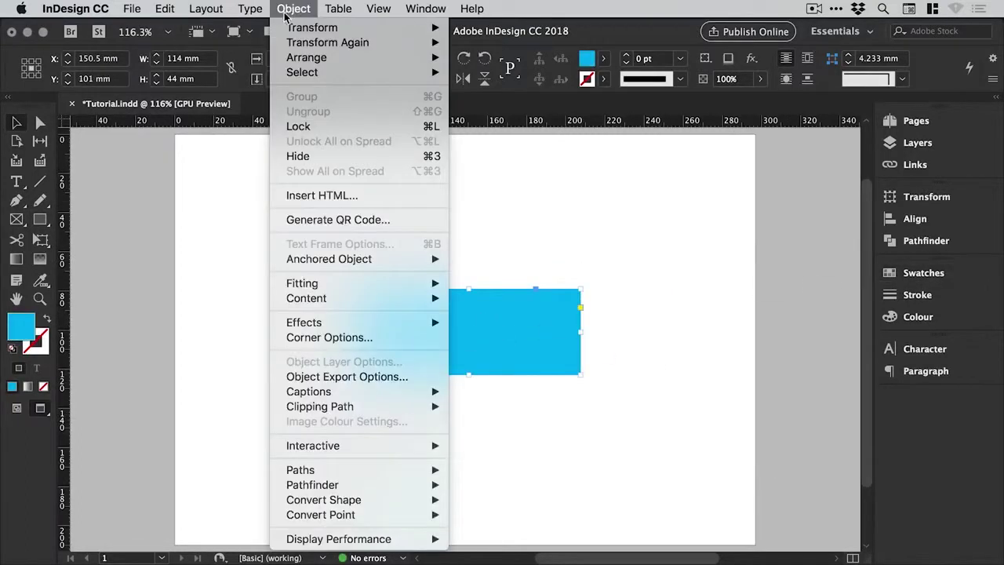
{"action": "mouse_move", "coordinate": [349, 320]}
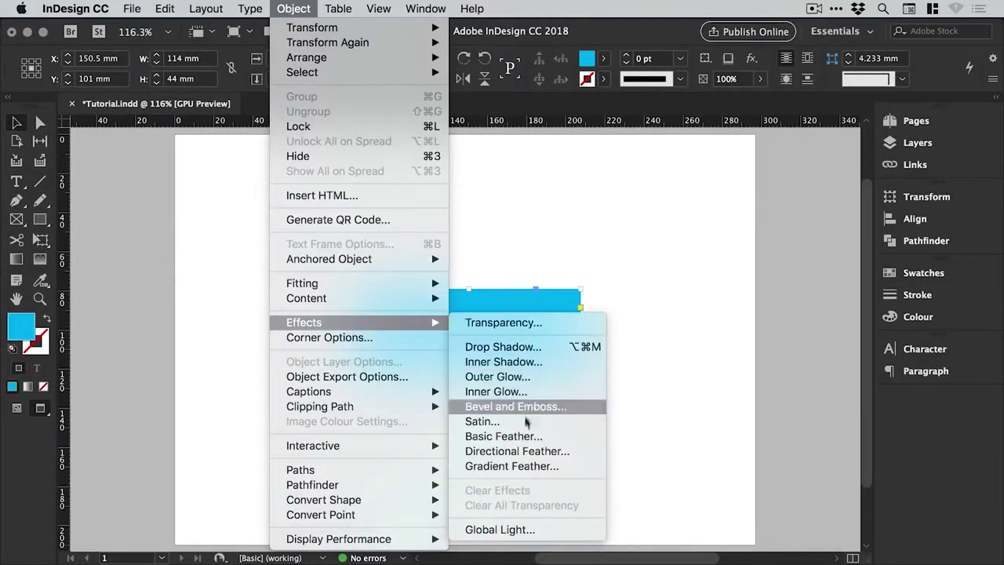
{"action": "left_click", "coordinate": [529, 349]}
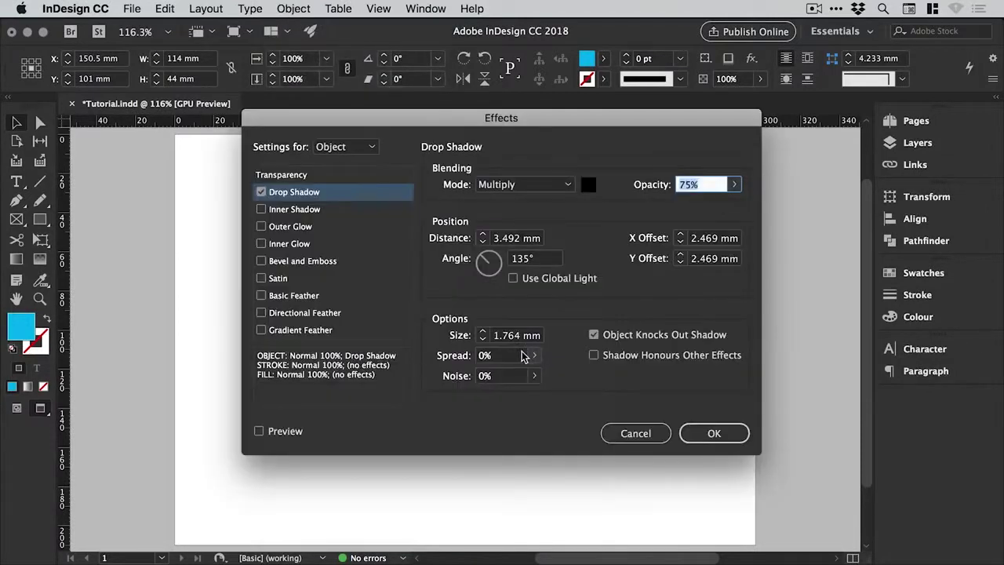
{"action": "left_click_drag", "start_coordinate": [443, 116], "coordinate": [672, 120]}
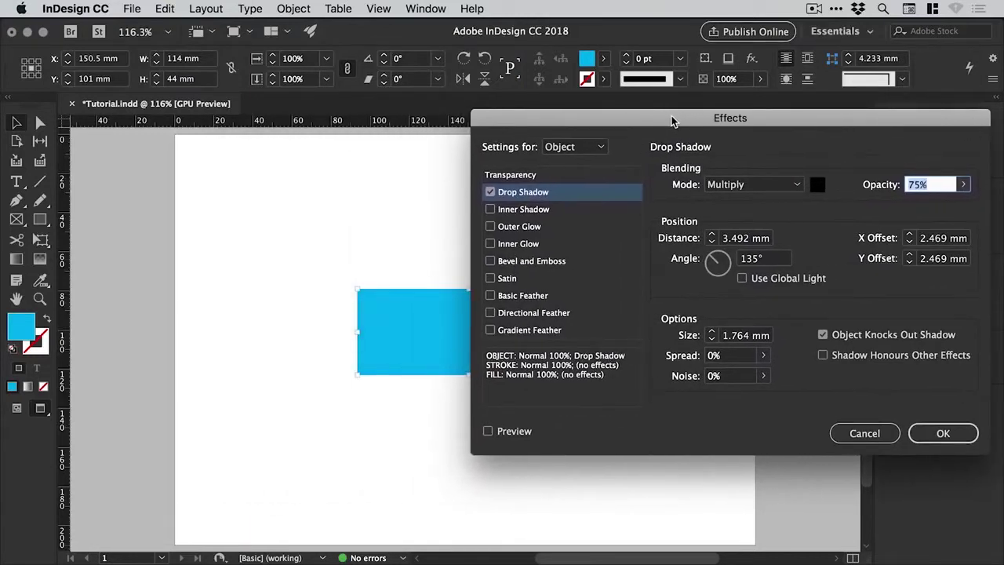
{"action": "left_click_drag", "start_coordinate": [671, 121], "coordinate": [671, 121]}
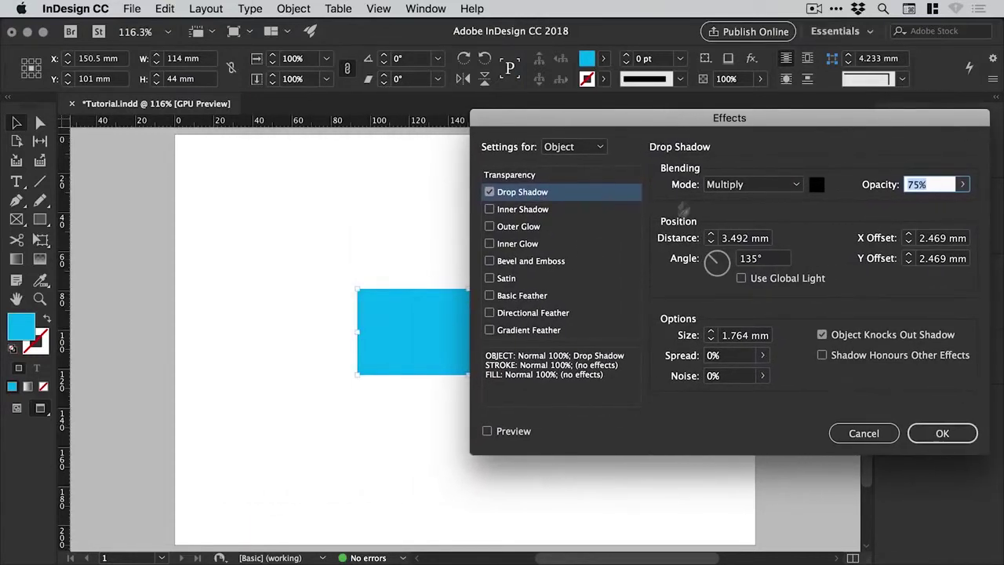
{"action": "left_click", "coordinate": [490, 195]}
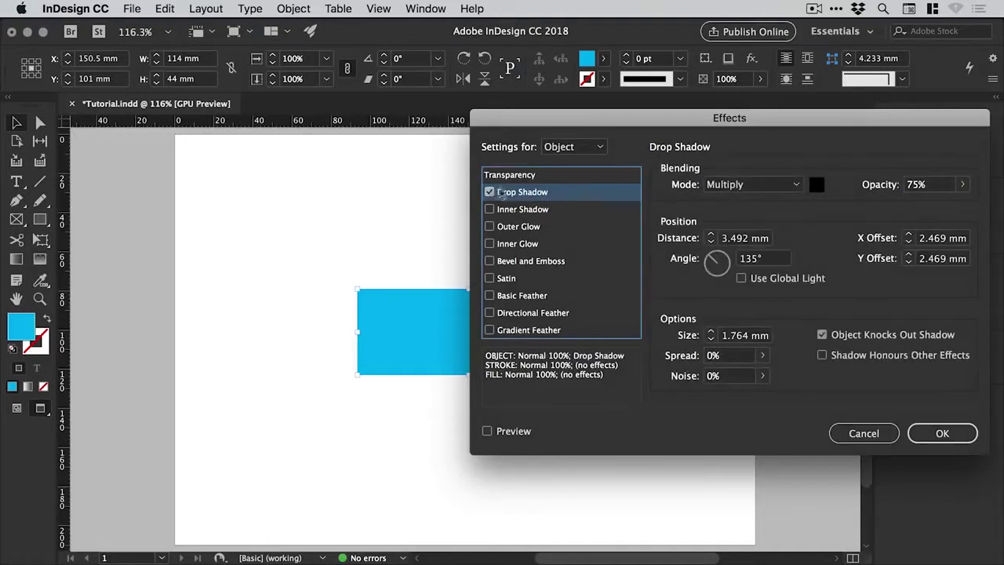
Keep the effect settings targeted at the whole Object and turn on the preview, keeping the rectangle in view
{"action": "left_click", "coordinate": [567, 146]}
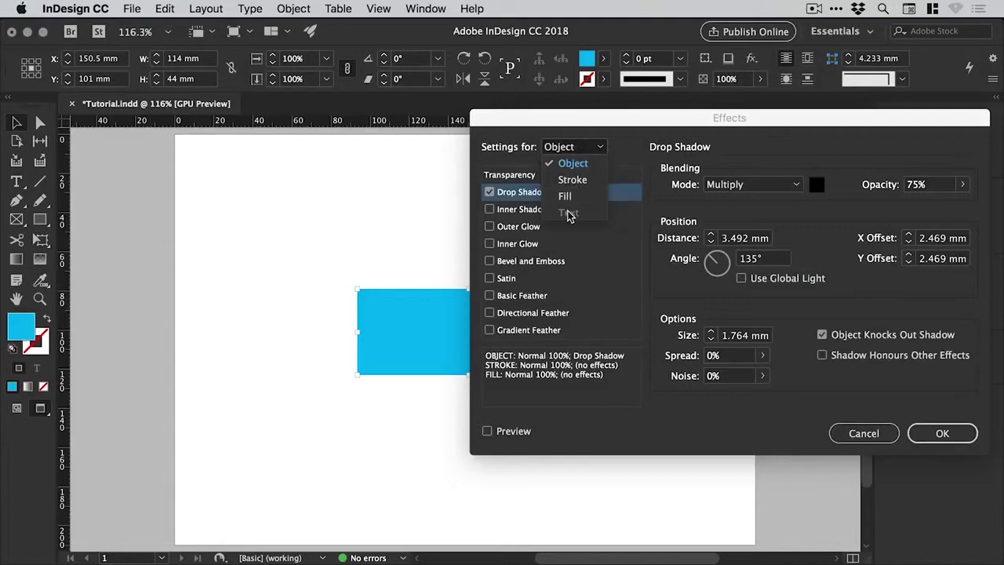
{"action": "left_click", "coordinate": [572, 149]}
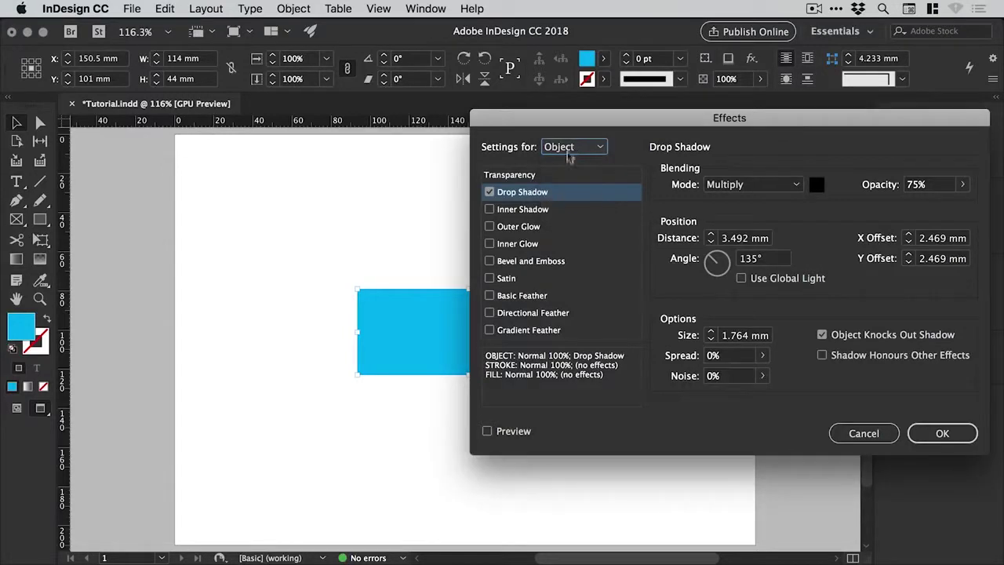
{"action": "left_click_drag", "start_coordinate": [722, 119], "coordinate": [752, 123]}
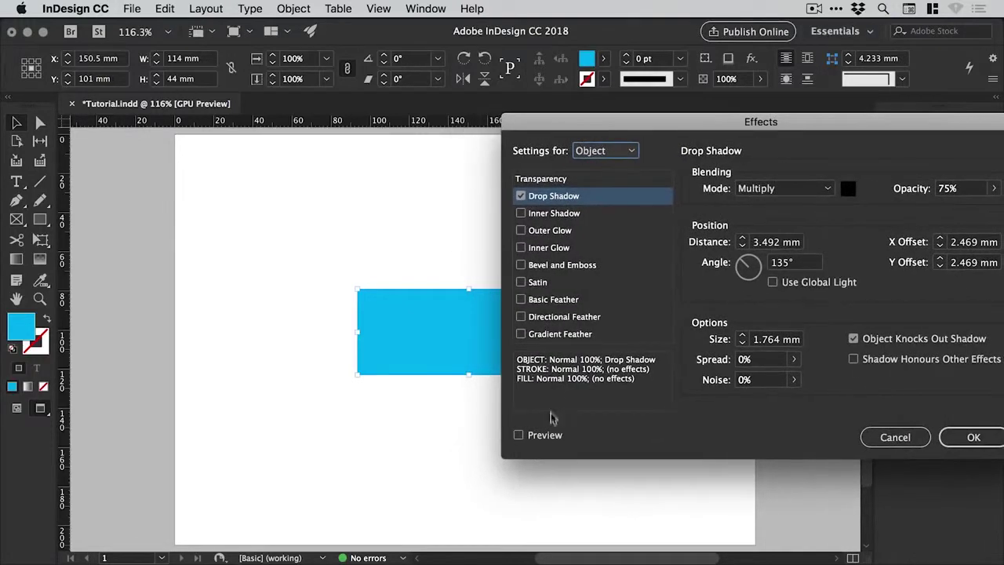
{"action": "left_click", "coordinate": [540, 436]}
{"action": "left_click_drag", "start_coordinate": [667, 126], "coordinate": [707, 133]}
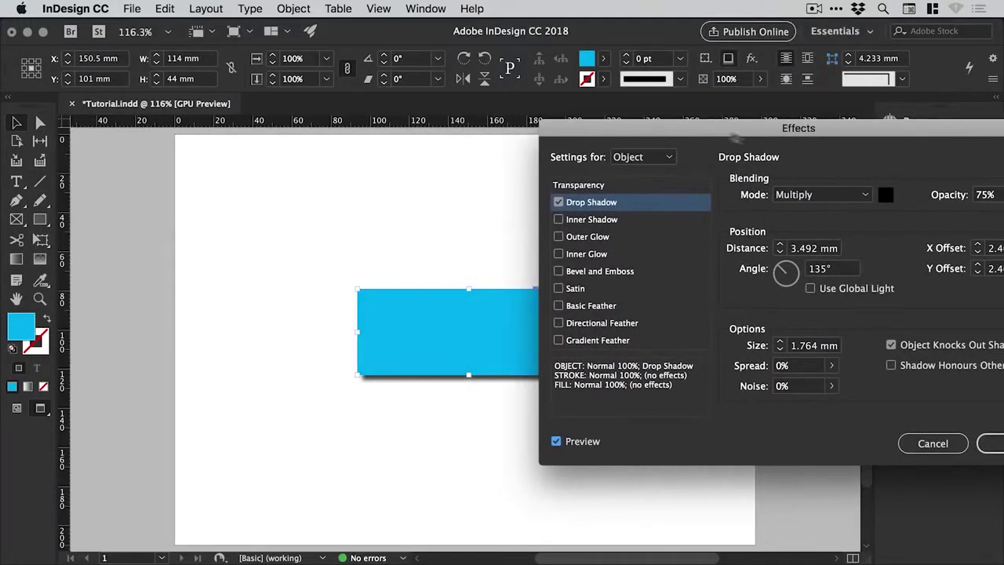
Set the drop shadow's distance to 6 mm and its angle to 48°
{"action": "type", "text": "13"}
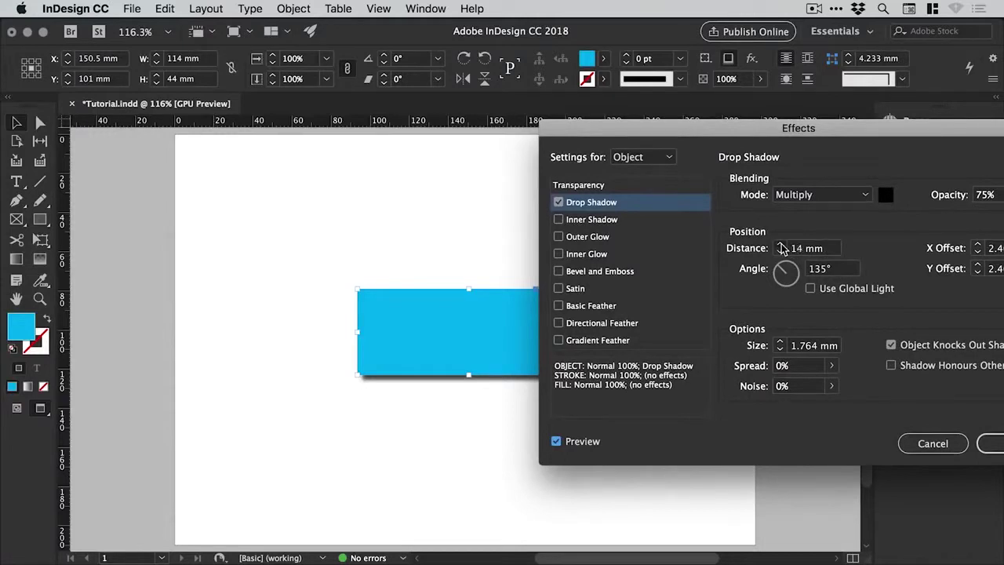
{"action": "left_click", "coordinate": [781, 245]}
{"action": "left_click", "coordinate": [780, 252]}
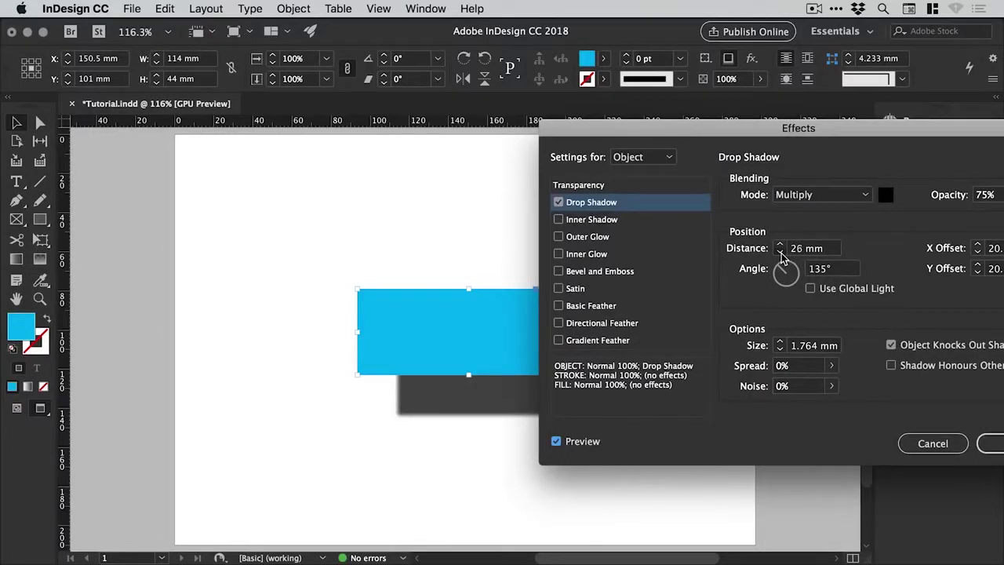
{"action": "type", "text": "6"}
{"action": "mouse_move", "coordinate": [786, 271]}
{"action": "left_mouse_down"}
{"action": "mouse_move", "coordinate": [778, 274]}
{"action": "mouse_move", "coordinate": [795, 265]}
{"action": "left_mouse_up"}
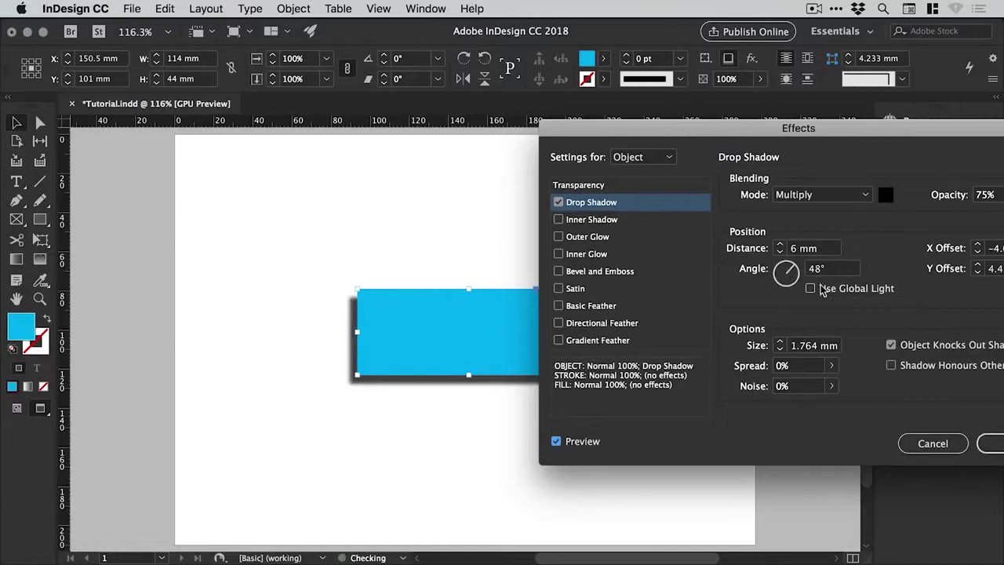
Set the drop shadow's X offset to 13 mm and its Y offset to 10 mm
{"action": "left_click_drag", "start_coordinate": [921, 129], "coordinate": [891, 131]}
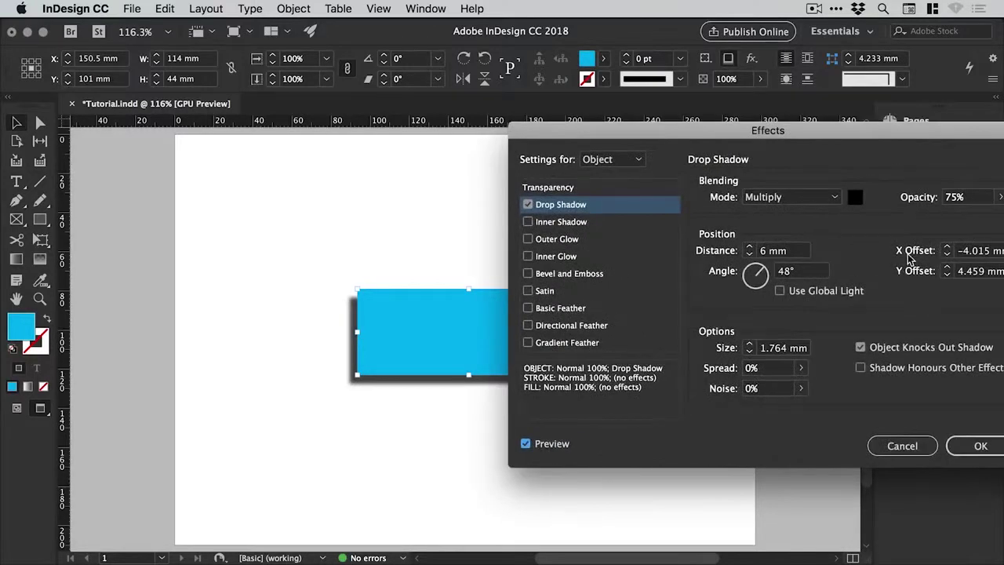
{"action": "triple_click", "coordinate": [948, 250]}
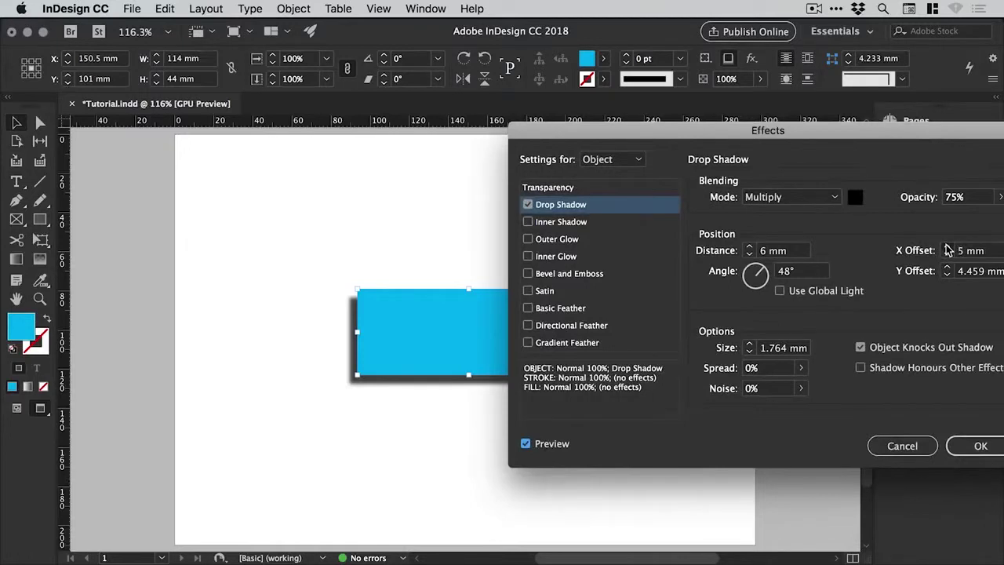
{"action": "type", "text": "13"}
{"action": "key", "text": "Tab"}
{"action": "type", "text": "6 mm"}
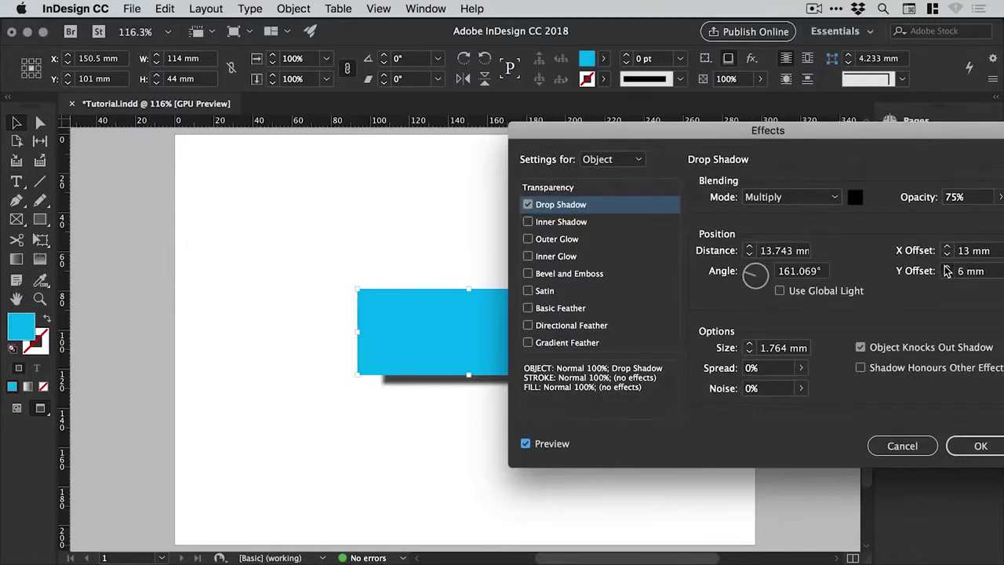
{"action": "left_click", "coordinate": [947, 268]}
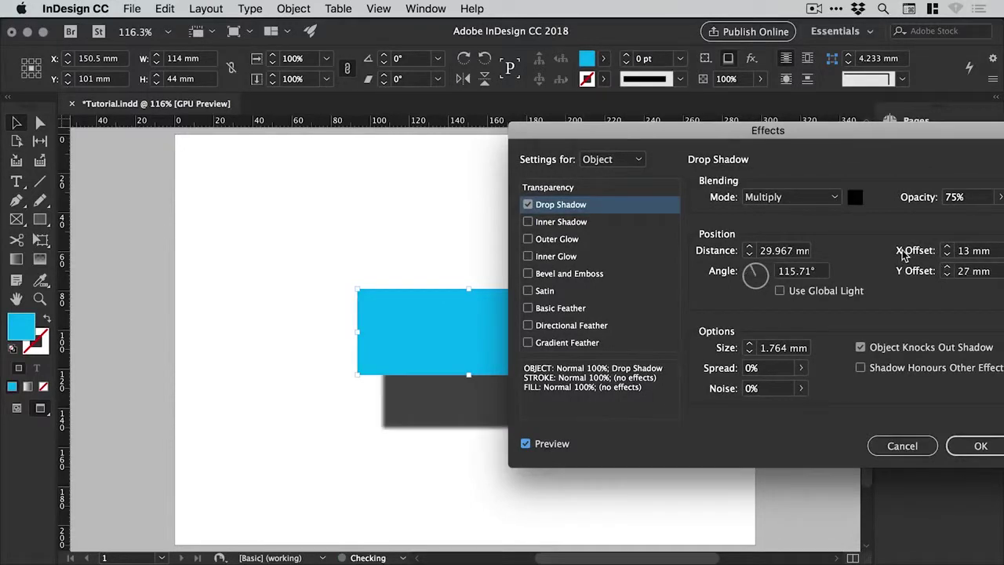
{"action": "left_click", "coordinate": [946, 273]}
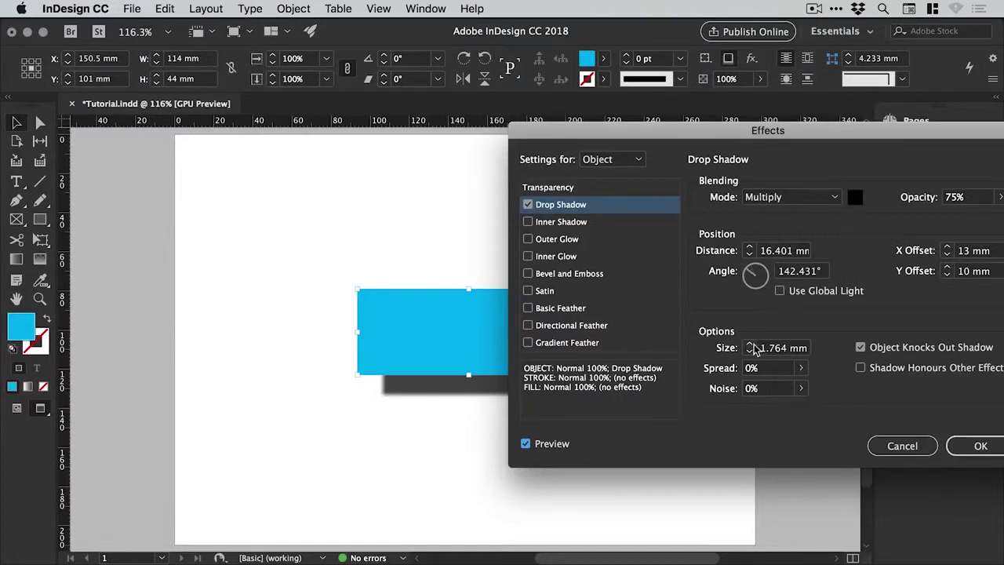
Increase the drop shadow's size to 28 mm
{"action": "type", "text": "8 mm"}
{"action": "scroll", "coordinate": [750, 348], "scroll_direction": "up", "scroll_amount": 4}
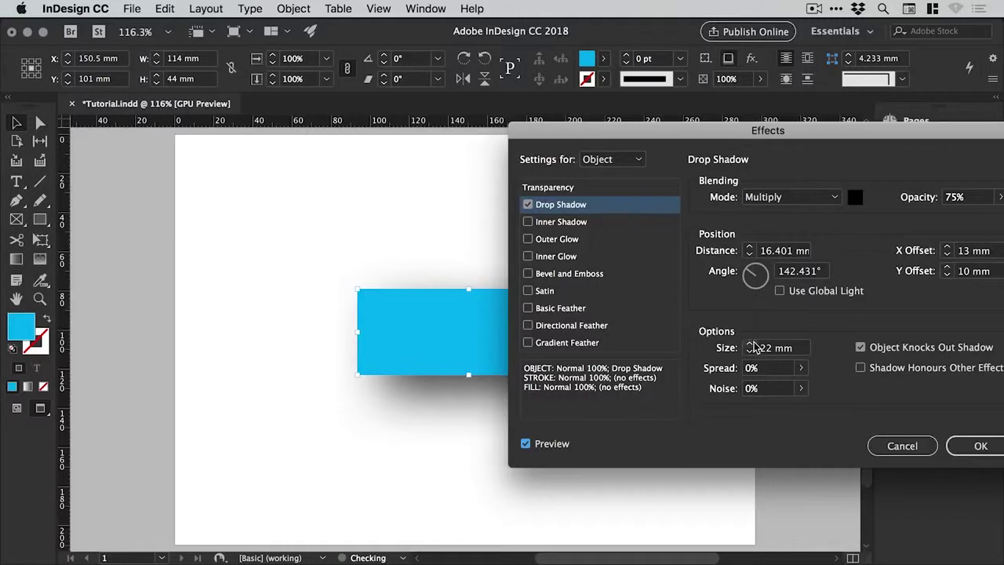
{"action": "scroll", "coordinate": [749, 347], "scroll_direction": "up", "scroll_amount": 3}
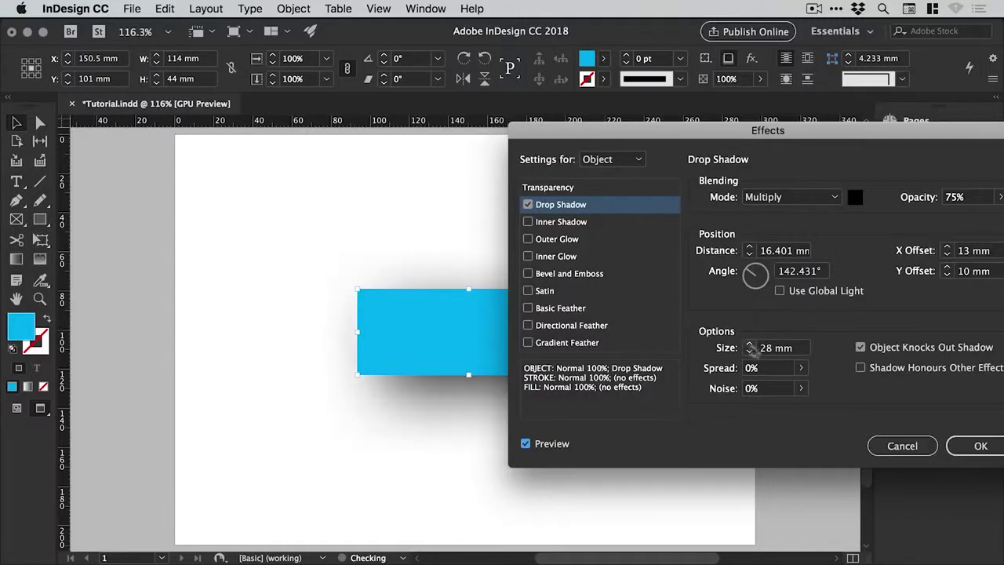
Set the drop shadow's spread to 35% and its noise to 3%
{"action": "left_click", "coordinate": [800, 368]}
{"action": "left_click", "coordinate": [738, 388]}
{"action": "left_click", "coordinate": [750, 388]}
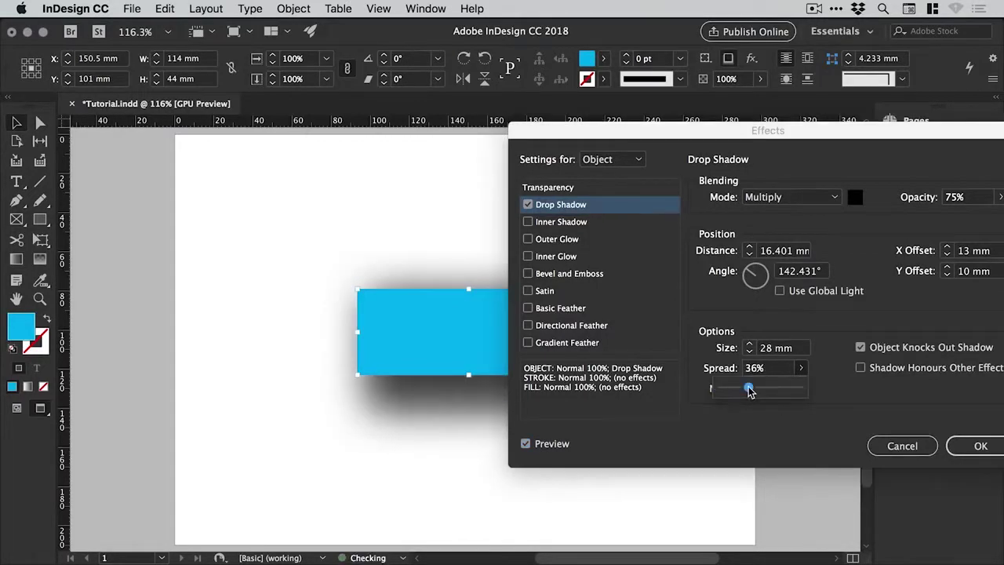
{"action": "left_click_drag", "start_coordinate": [748, 389], "coordinate": [721, 410]}
{"action": "left_click", "coordinate": [800, 368]}
{"action": "left_click", "coordinate": [800, 387]}
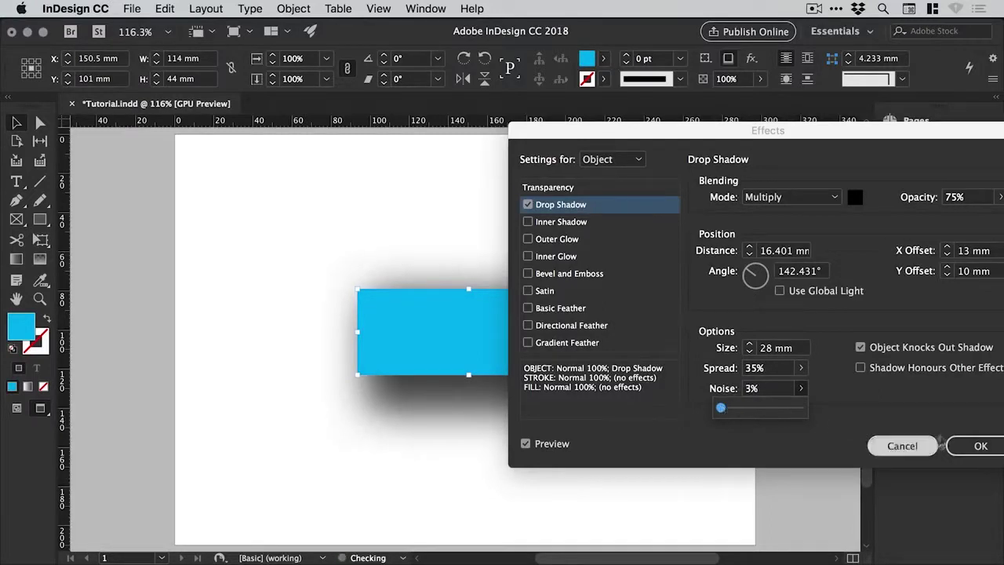
{"action": "left_click", "coordinate": [844, 136]}
{"action": "left_click_drag", "start_coordinate": [843, 136], "coordinate": [641, 122]}
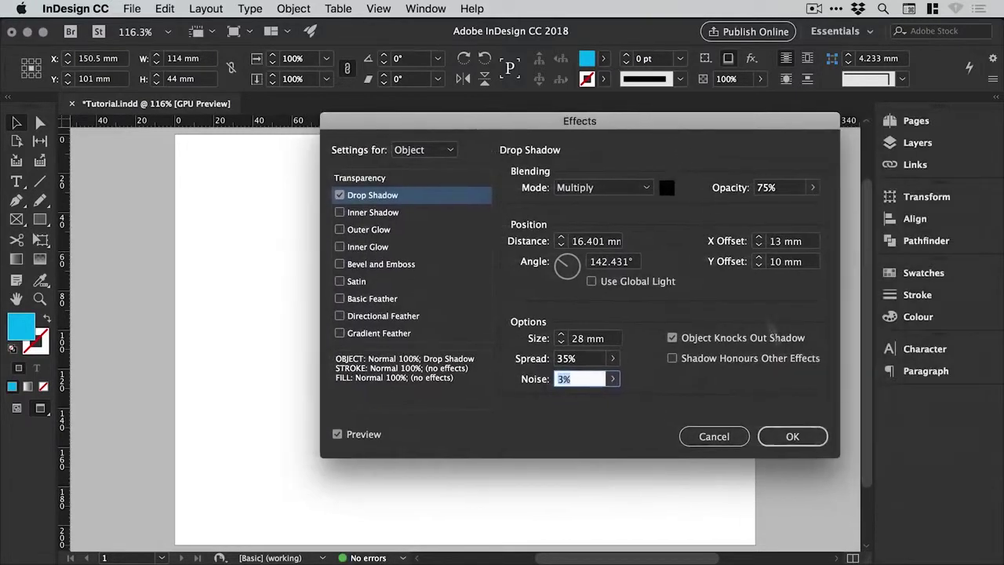
Apply the drop shadow to the rectangle and reopen its Drop Shadow settings to review them
{"action": "left_click", "coordinate": [785, 436]}
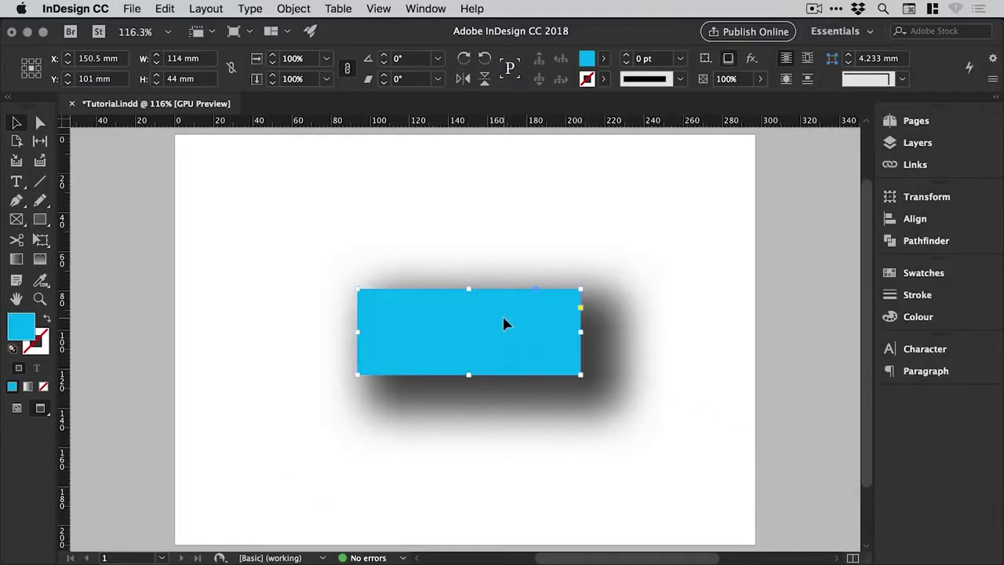
{"action": "left_click", "coordinate": [302, 5]}
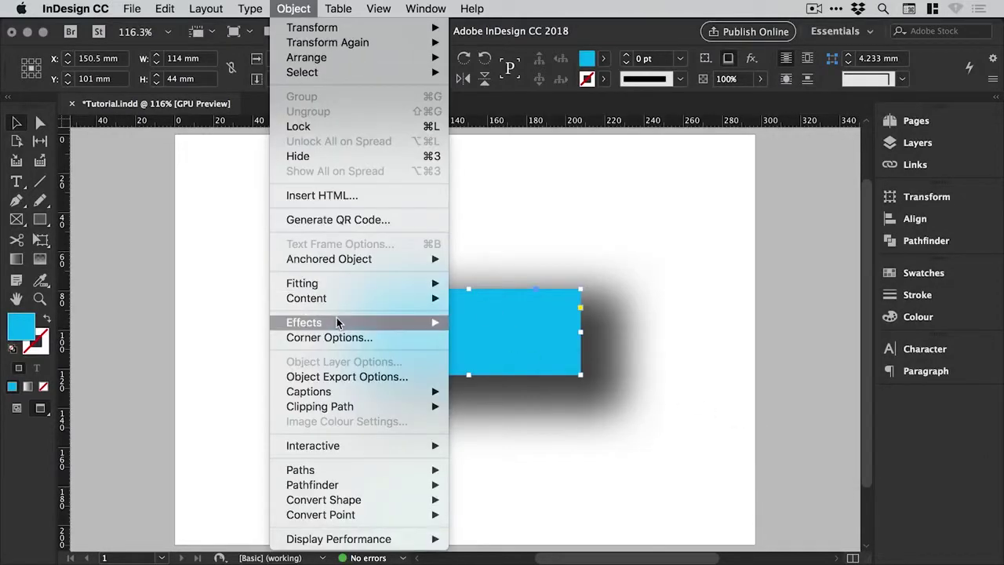
{"action": "mouse_move", "coordinate": [335, 317]}
{"action": "left_click", "coordinate": [503, 348]}
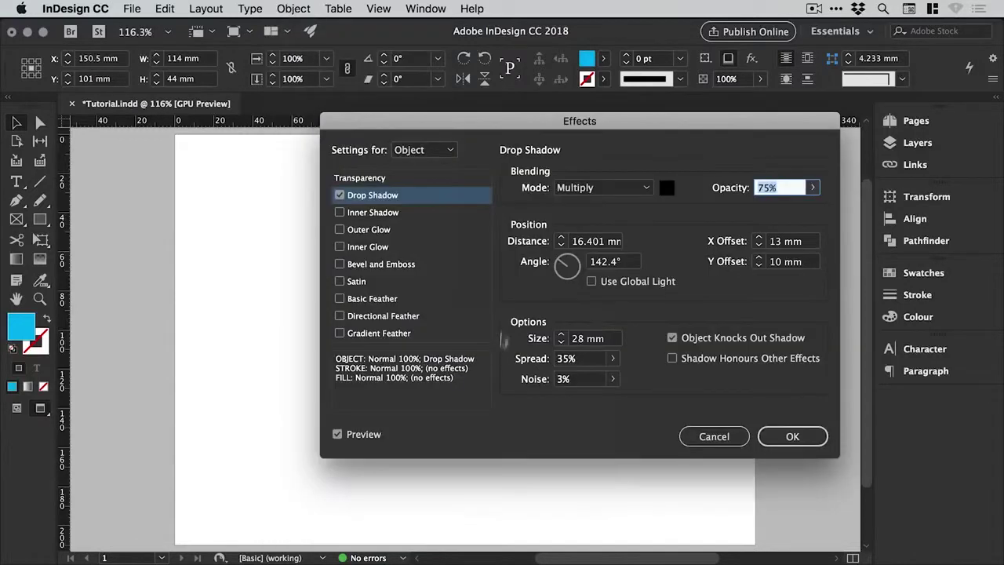
{"action": "left_click_drag", "start_coordinate": [522, 128], "coordinate": [711, 135]}
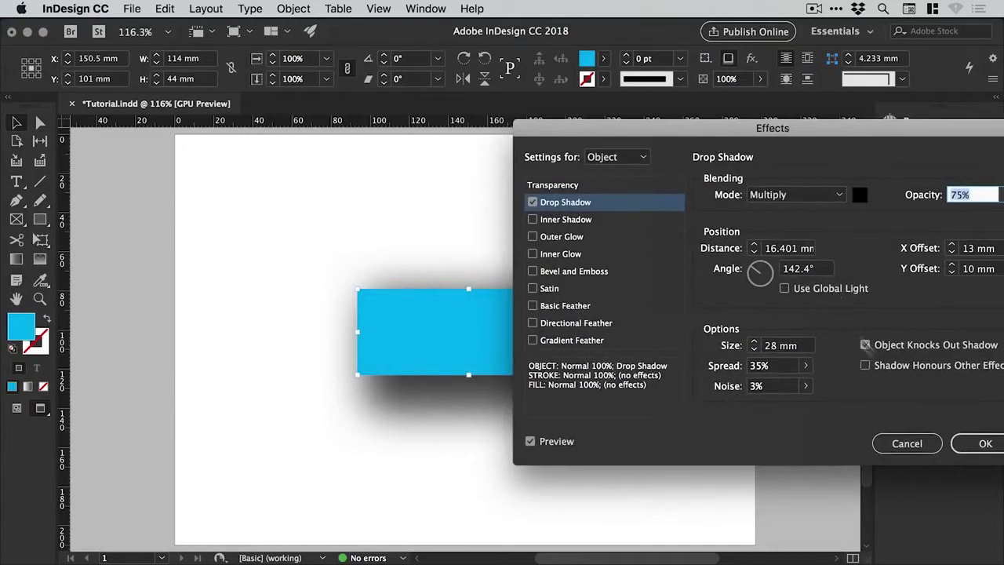
{"action": "left_click", "coordinate": [985, 443]}
{"action": "left_click", "coordinate": [668, 216]}
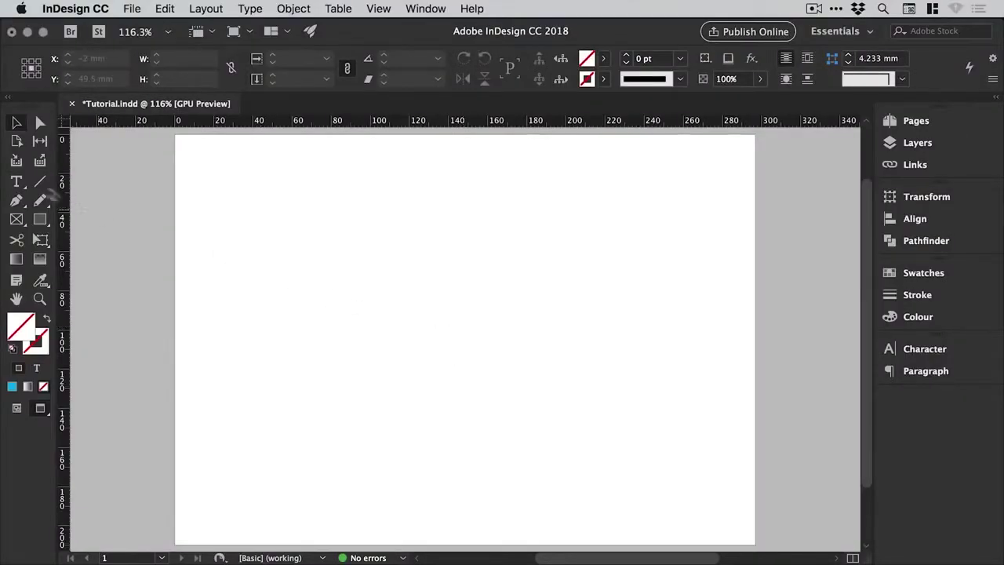
Draw a large text frame across the middle of the page and insert a table with 6 body rows and 3 columns
{"action": "left_click", "coordinate": [16, 181]}
{"action": "left_click_drag", "start_coordinate": [292, 224], "coordinate": [658, 464]}
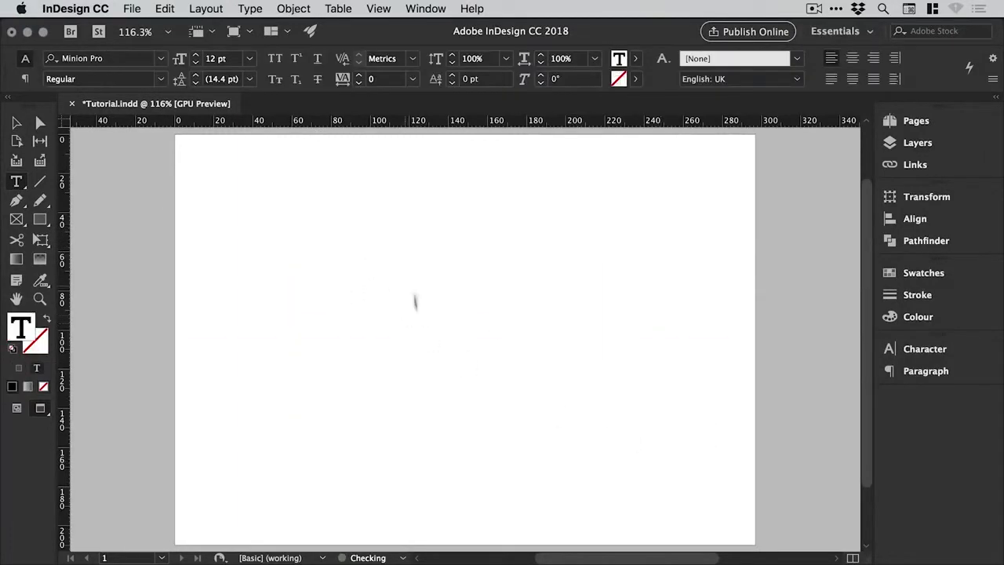
{"action": "left_click", "coordinate": [338, 11]}
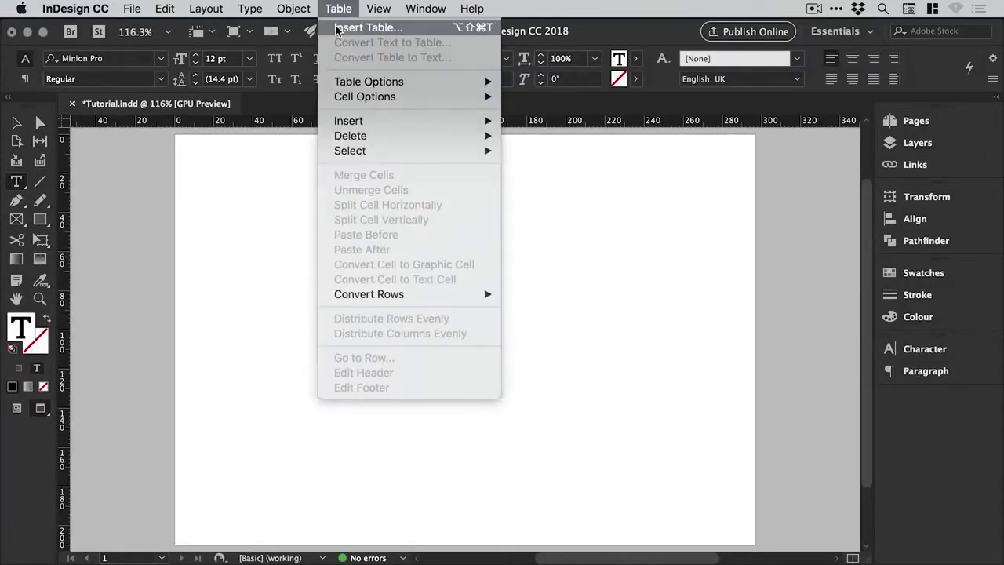
{"action": "left_click", "coordinate": [354, 26]}
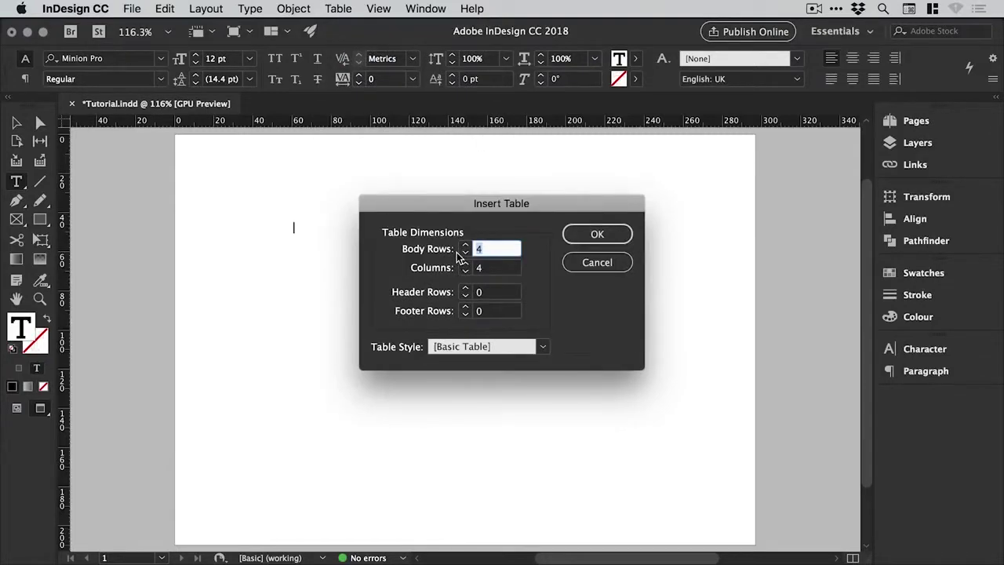
{"action": "left_click", "coordinate": [465, 271]}
{"action": "left_click", "coordinate": [465, 264]}
{"action": "left_click", "coordinate": [465, 245]}
{"action": "left_click", "coordinate": [465, 245]}
{"action": "left_click", "coordinate": [598, 233]}
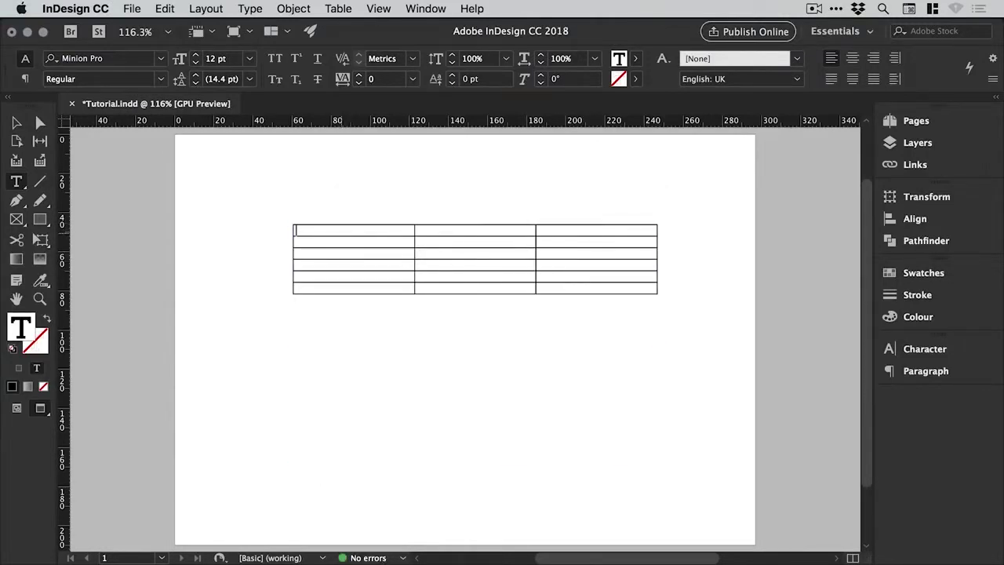
Select all cells of the table and examine its setup, row stroke, column stroke, fill, and header and footer options
{"action": "left_click_drag", "start_coordinate": [336, 230], "coordinate": [593, 289]}
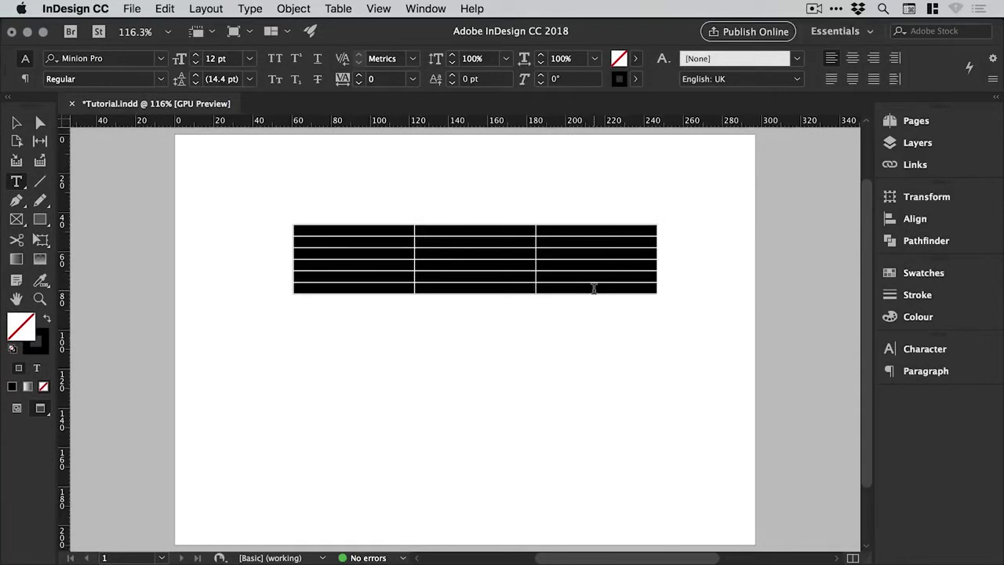
{"action": "left_click", "coordinate": [339, 8]}
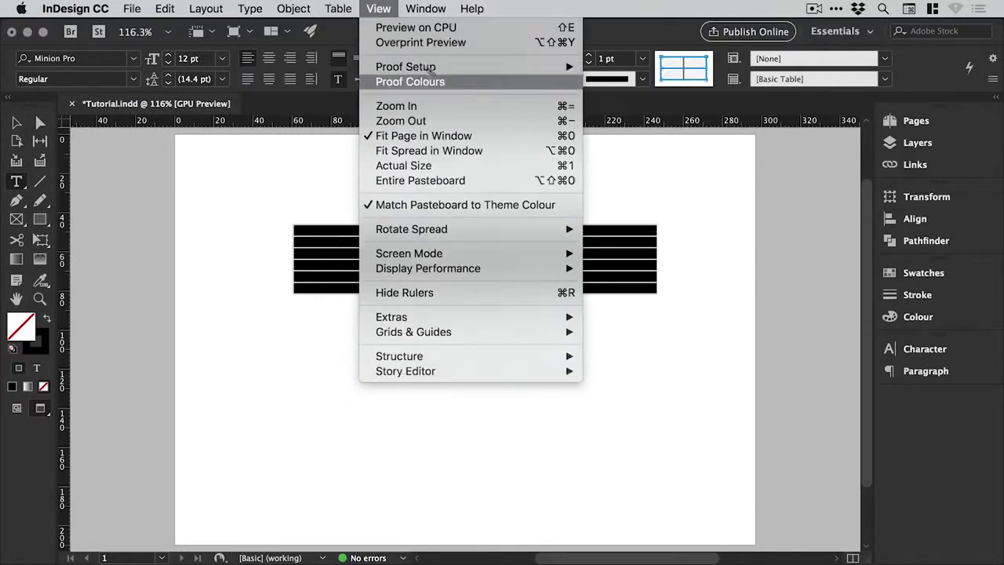
{"action": "mouse_move", "coordinate": [367, 84]}
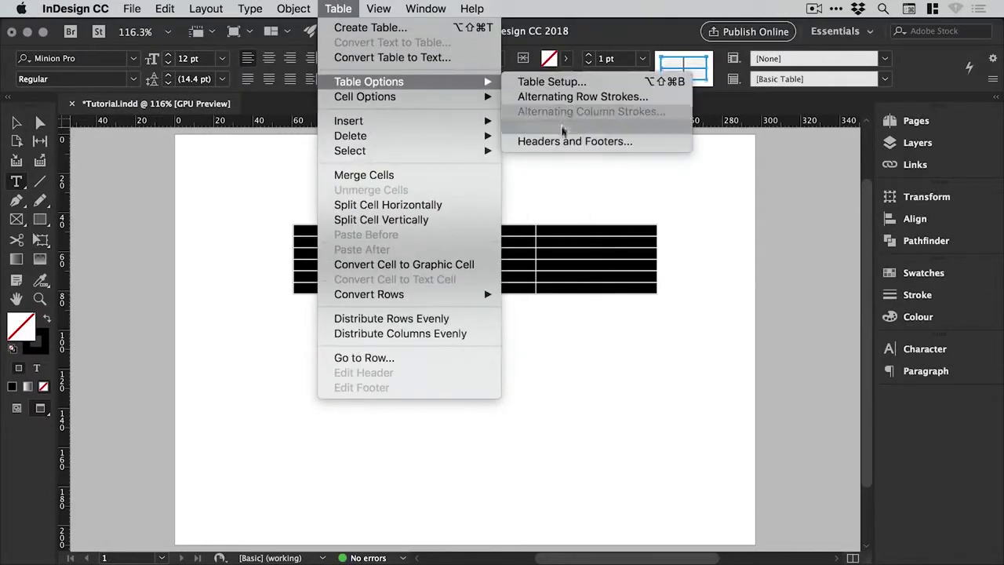
{"action": "left_click", "coordinate": [565, 82]}
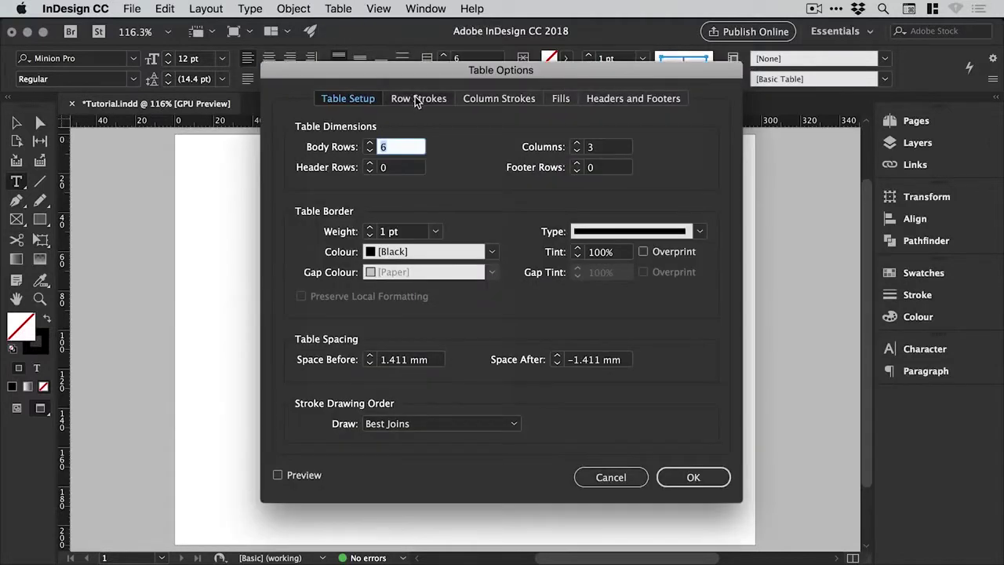
{"action": "left_click", "coordinate": [418, 99]}
{"action": "left_click", "coordinate": [494, 98]}
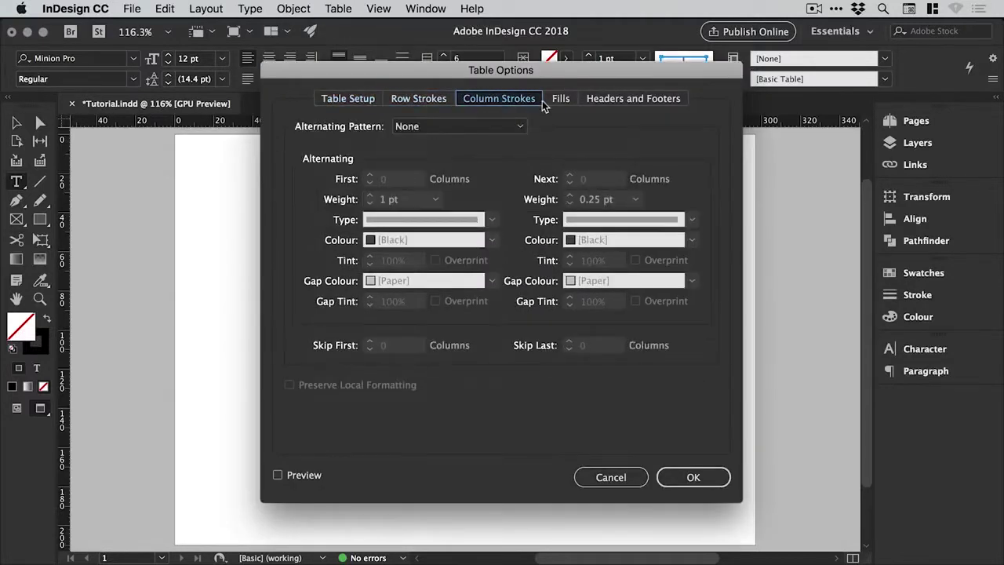
{"action": "left_click", "coordinate": [560, 99]}
{"action": "left_click", "coordinate": [624, 97]}
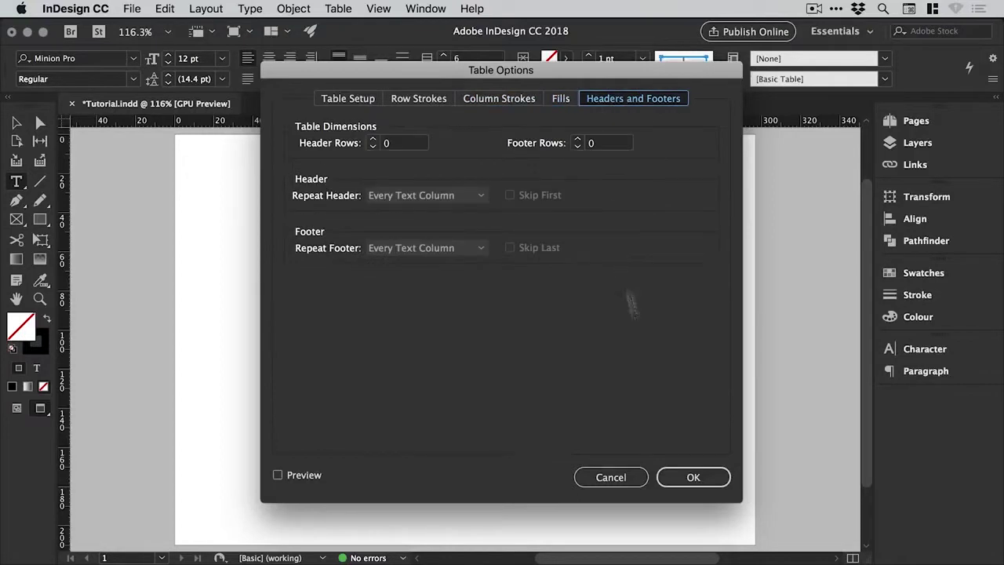
{"action": "left_click", "coordinate": [633, 477]}
Set the stroke colour of the selected table cells to C=100 M=0 Y=0 K=0 with the preview enabled
{"action": "left_click", "coordinate": [338, 9]}
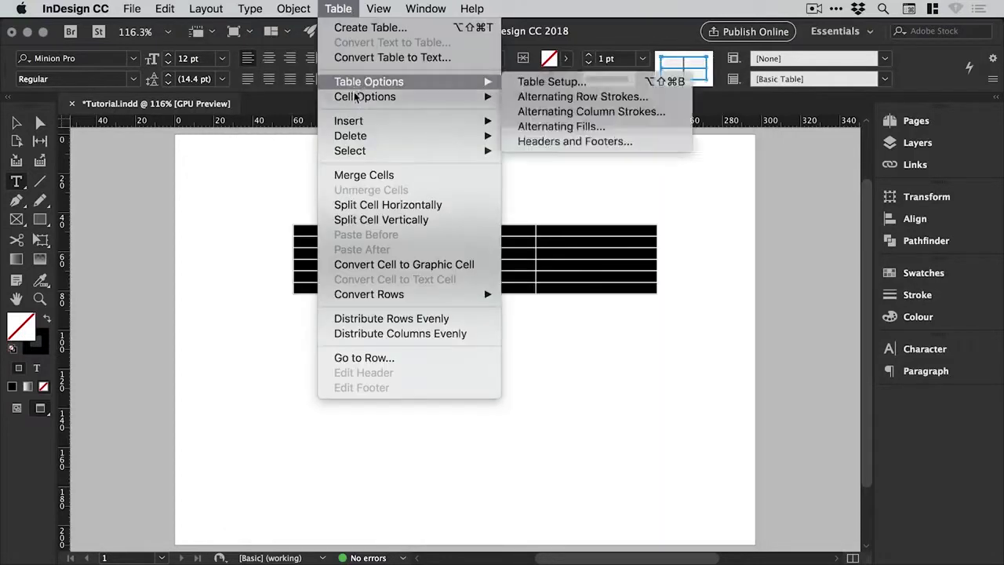
{"action": "mouse_move", "coordinate": [354, 98]}
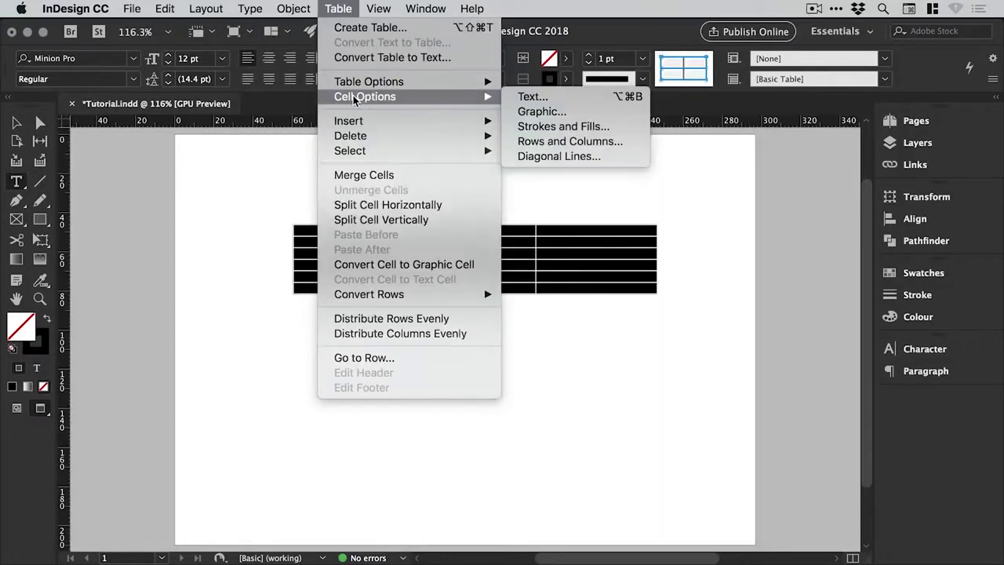
{"action": "left_click", "coordinate": [569, 100]}
{"action": "left_click_drag", "start_coordinate": [509, 104], "coordinate": [708, 119]}
{"action": "left_click", "coordinate": [585, 148]}
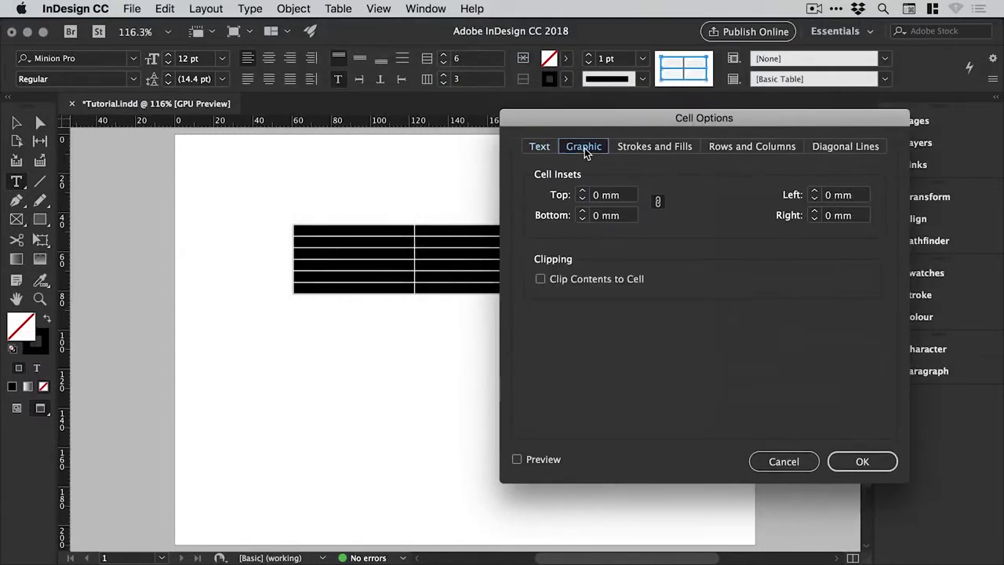
{"action": "left_click", "coordinate": [649, 145]}
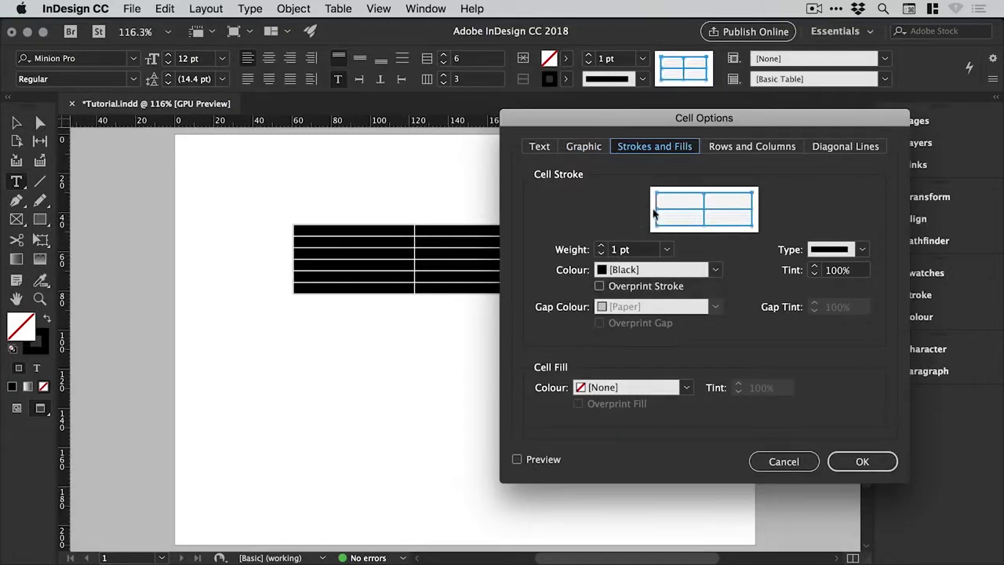
{"action": "left_click", "coordinate": [715, 269]}
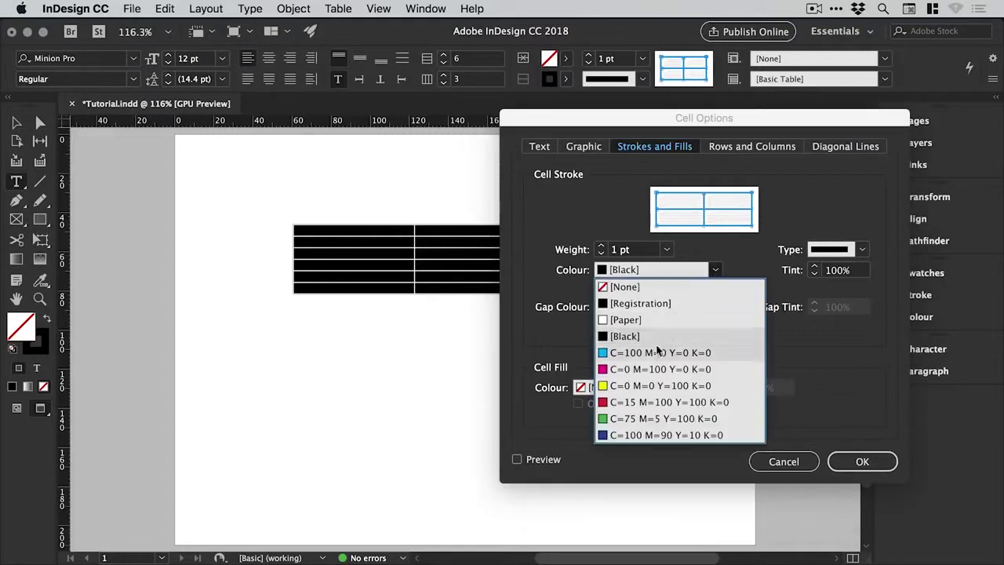
{"action": "left_click", "coordinate": [649, 354]}
{"action": "left_click", "coordinate": [539, 466]}
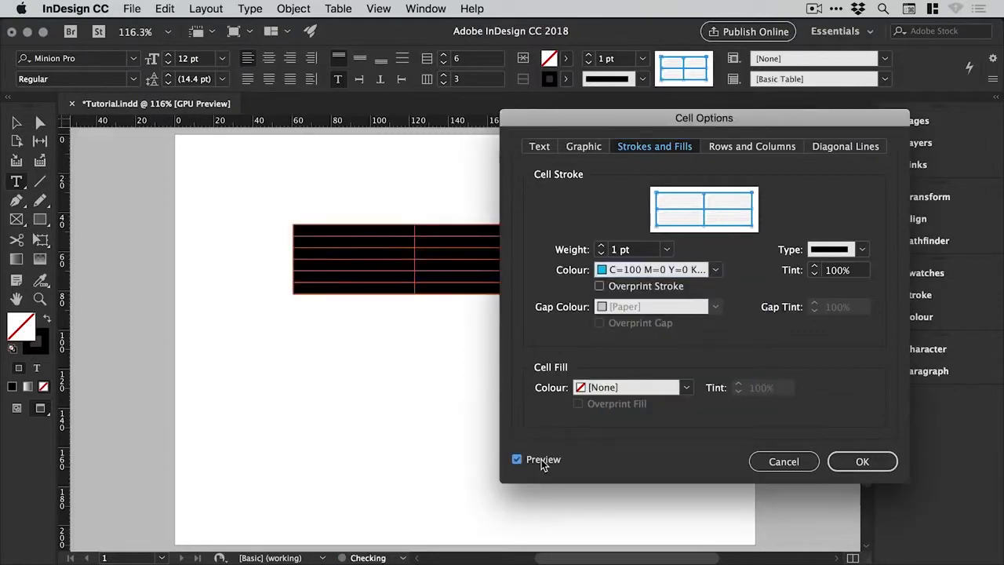
Set the cell stroke weight to 2 pt and its type to Dashed, apply the cell options and deselect the table
{"action": "left_click", "coordinate": [600, 245]}
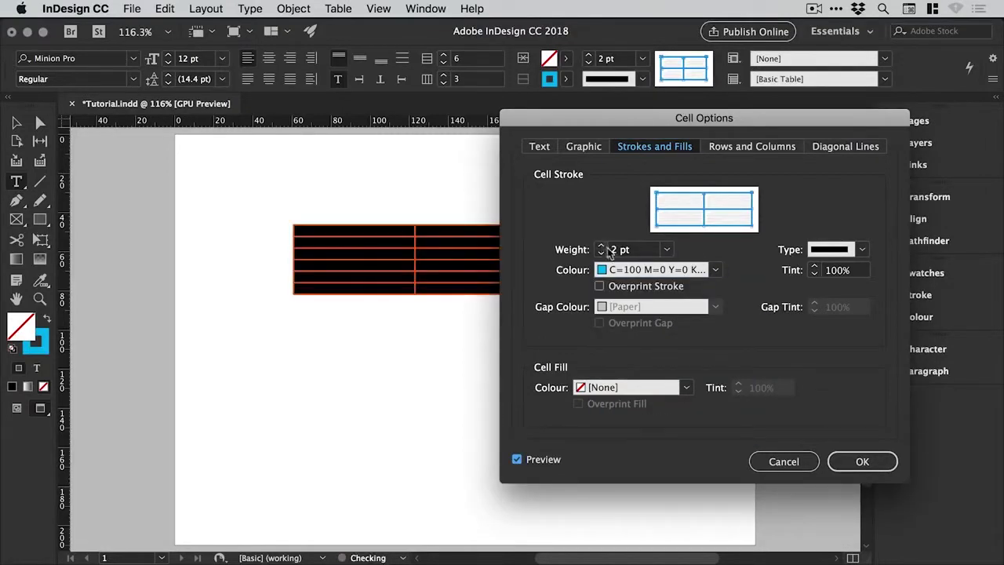
{"action": "left_click", "coordinate": [861, 249]}
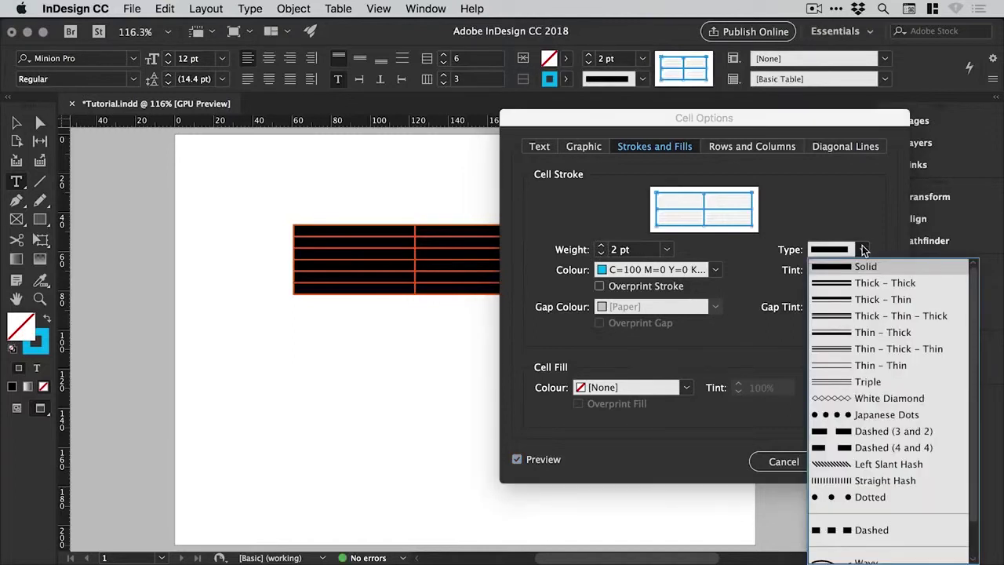
{"action": "left_click", "coordinate": [859, 530]}
{"action": "left_click", "coordinate": [859, 461]}
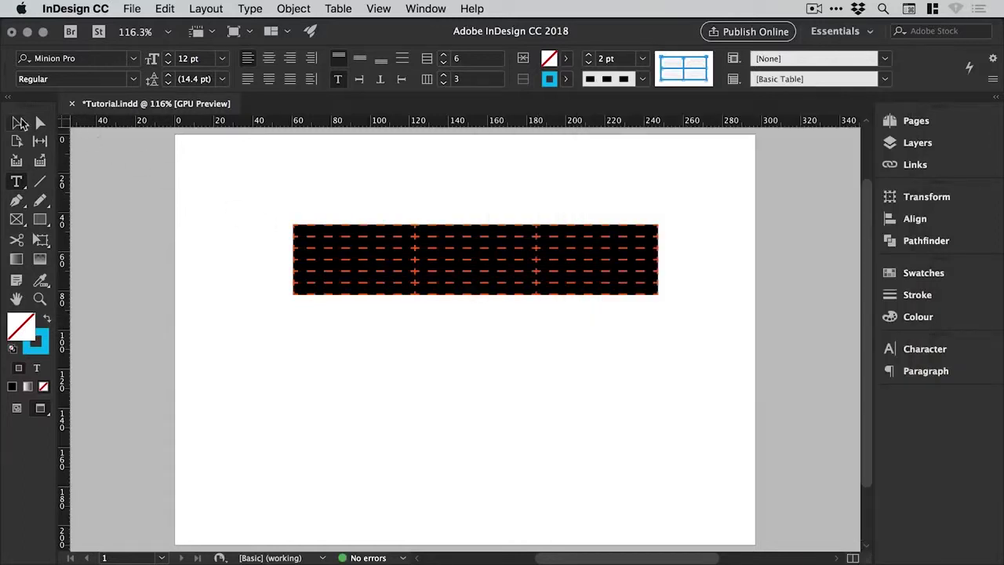
{"action": "left_click", "coordinate": [19, 123]}
{"action": "left_click", "coordinate": [512, 186]}
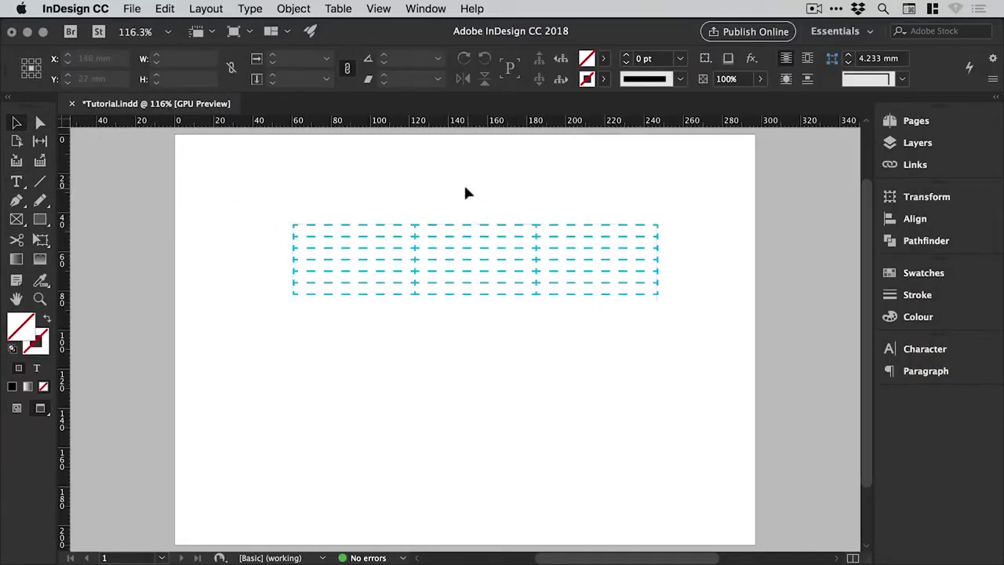
Enter the placeholder text "dffdsfsfhsfjshdfdsf" in the first cell of the table
{"action": "key", "text": "z"}
{"action": "left_click_drag", "start_coordinate": [272, 196], "coordinate": [712, 357]}
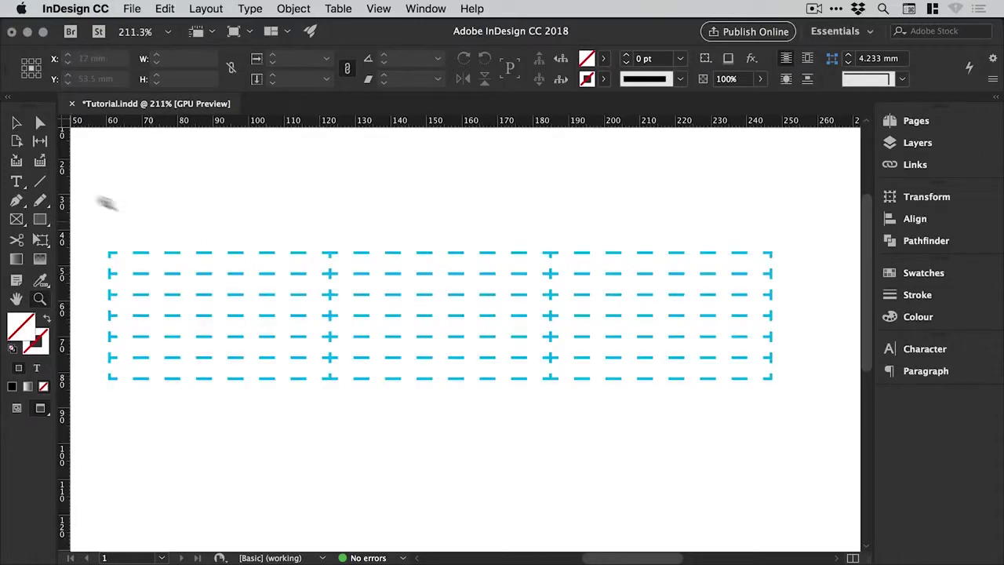
{"action": "left_click", "coordinate": [16, 181]}
{"action": "left_click", "coordinate": [189, 263]}
{"action": "type", "text": "dffdsfsfhsfjshdfdsf"}
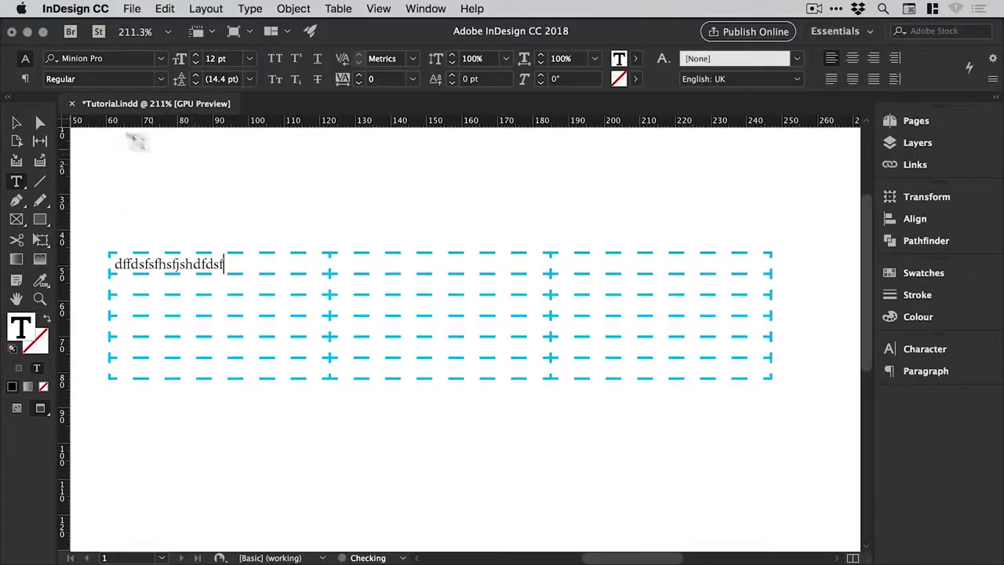
{"action": "left_click", "coordinate": [15, 123]}
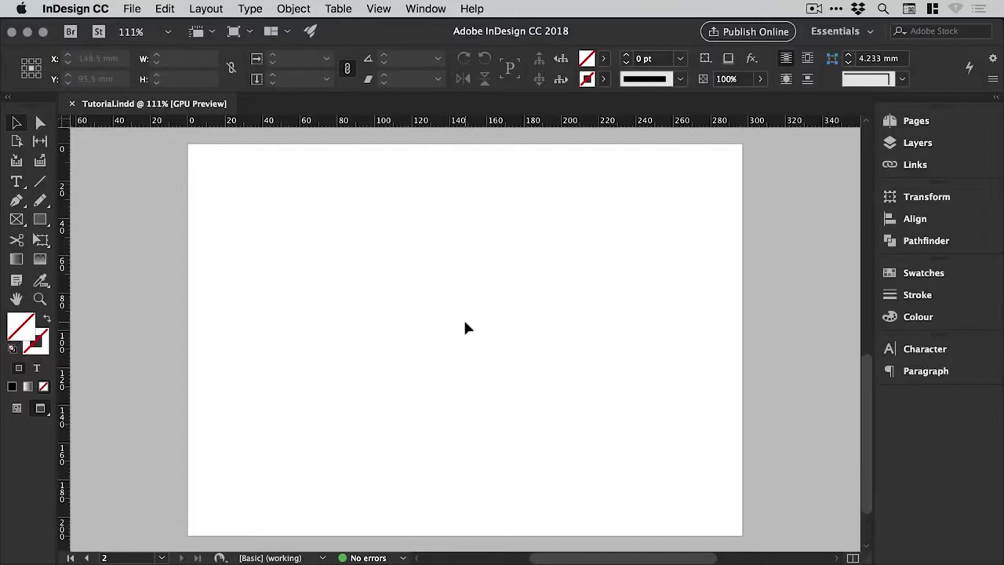
Switch the page repeatedly between Normal and Preview screen modes to examine the margin, bleed and slug guides
{"action": "key", "text": "w"}
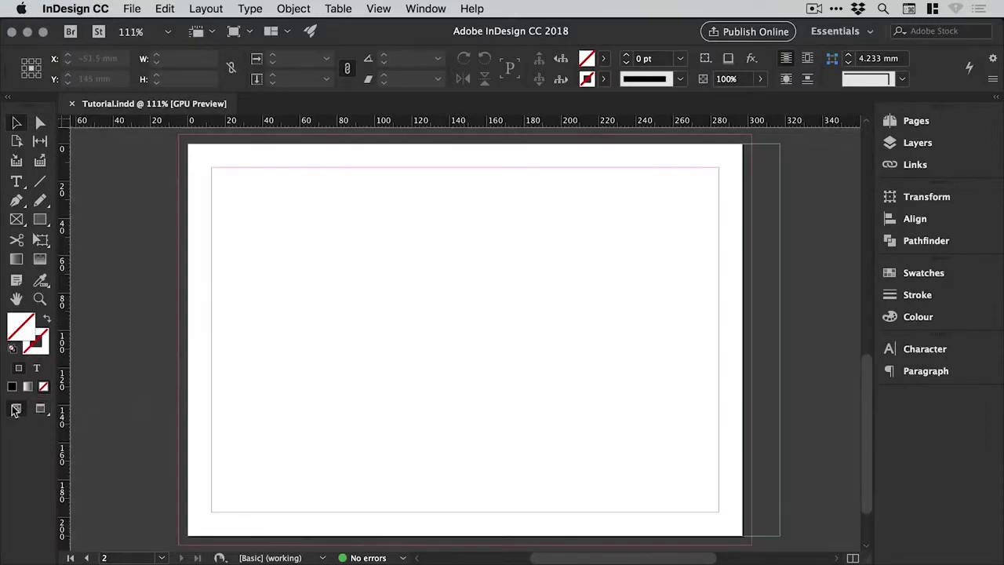
{"action": "left_click", "coordinate": [43, 410]}
{"action": "left_click_drag", "start_coordinate": [43, 409], "coordinate": [86, 459]}
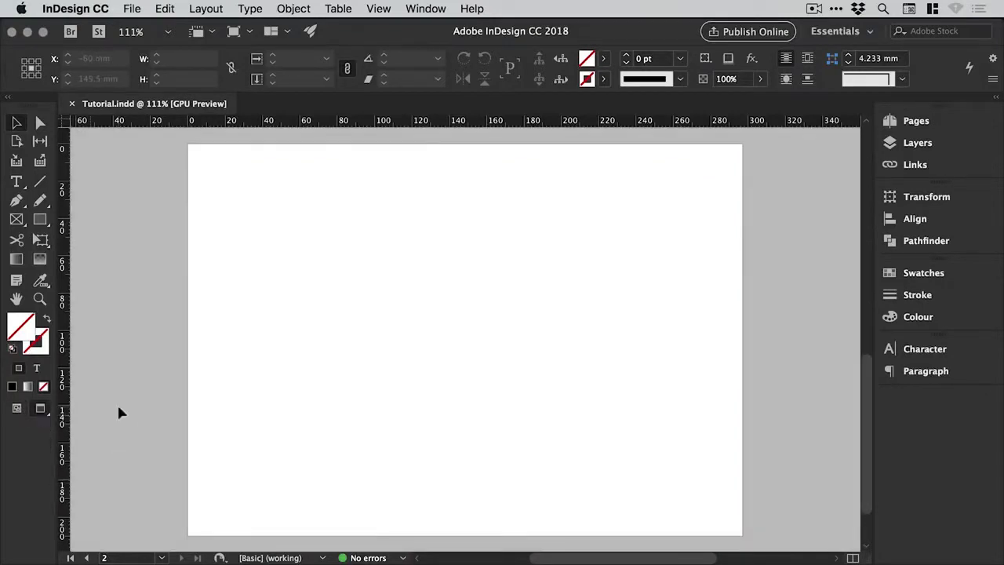
{"action": "key", "text": "w"}
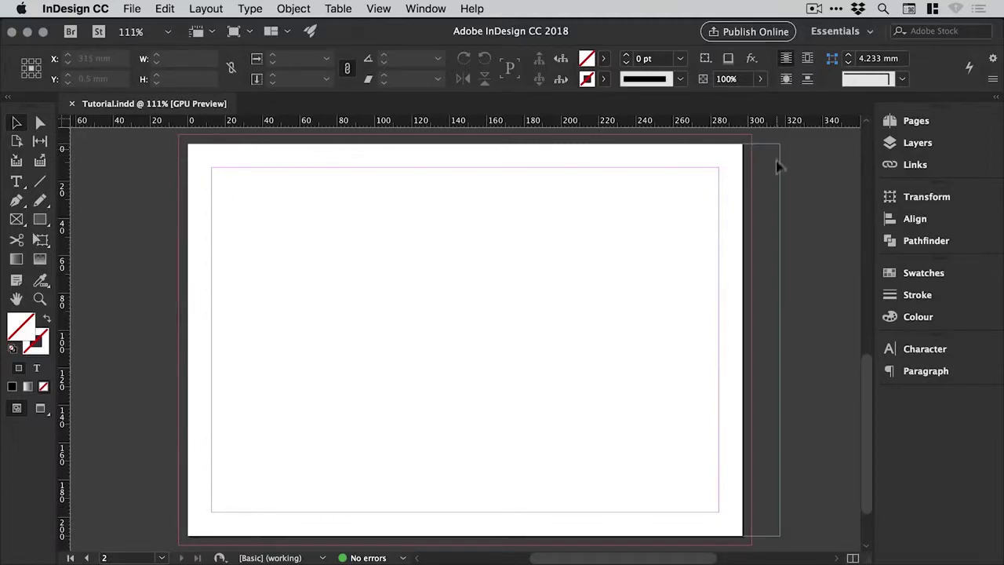
{"action": "key", "text": "w"}
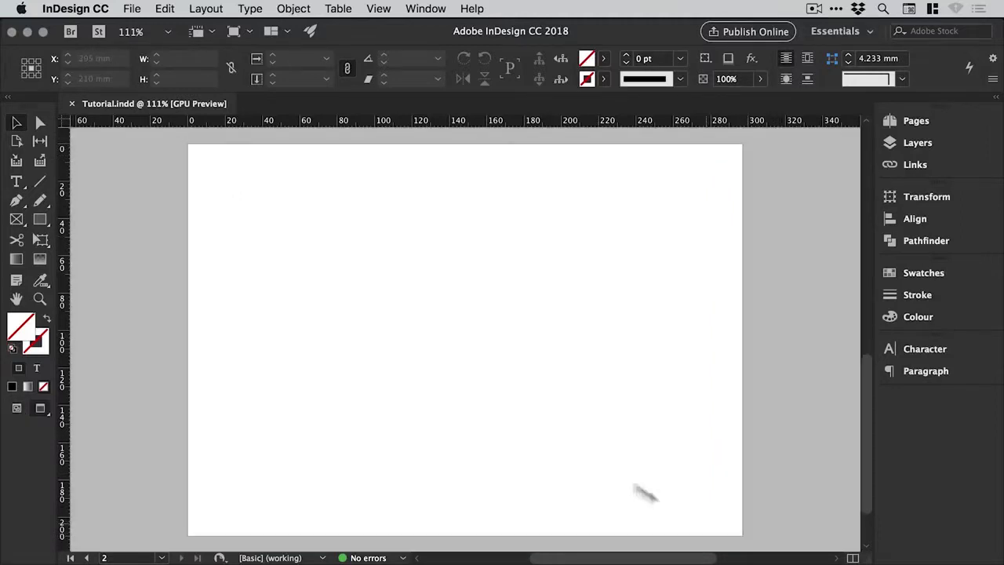
{"action": "key", "text": "w"}
{"action": "key", "text": "w"}
Examine the page size, bleed and slug settings in the document setup and close it
{"action": "left_click", "coordinate": [132, 8]}
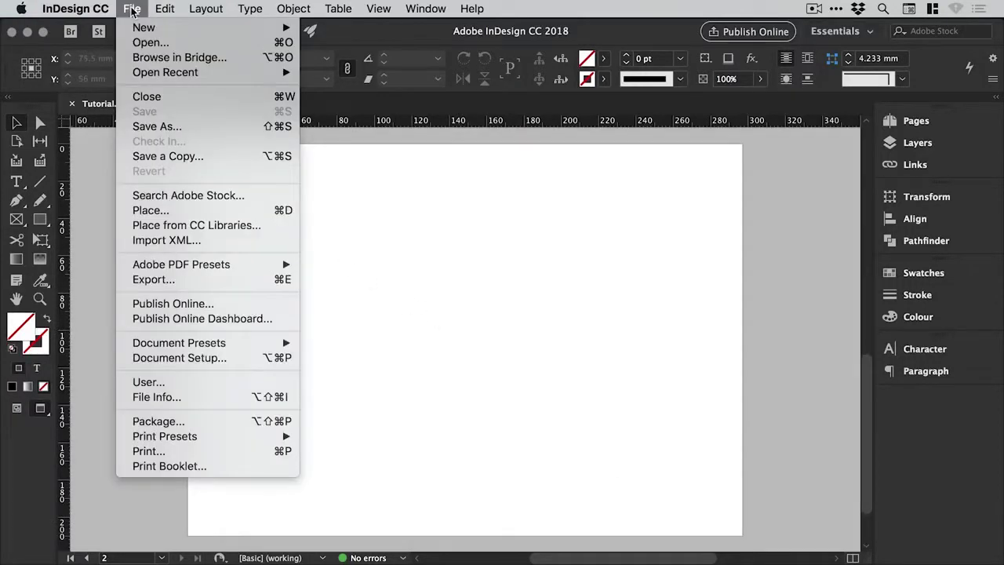
{"action": "left_click", "coordinate": [185, 357]}
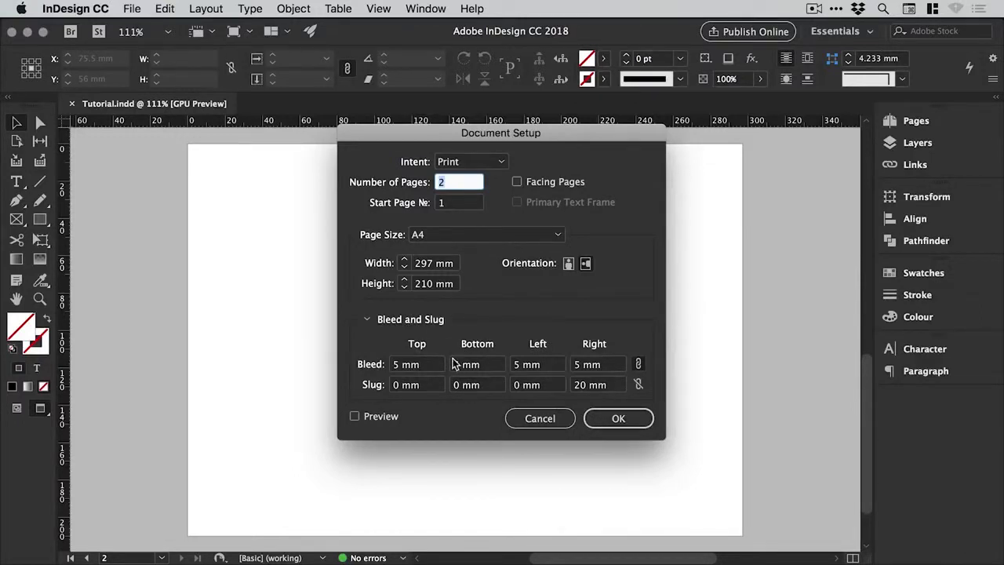
{"action": "left_click", "coordinate": [619, 418]}
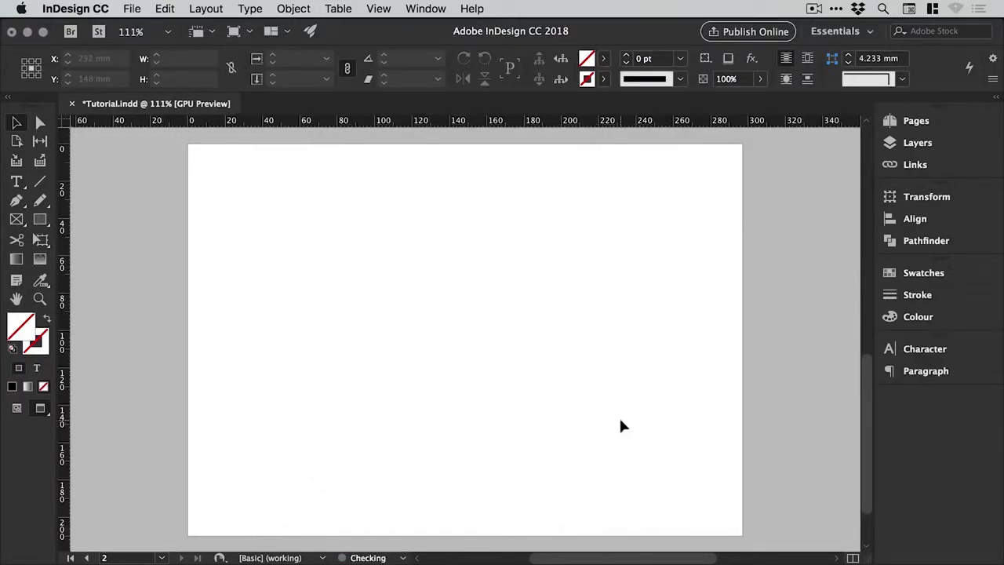
Examine the page's margin, column and gutter settings in Margins and Columns and close the dialog
{"action": "left_click", "coordinate": [210, 8]}
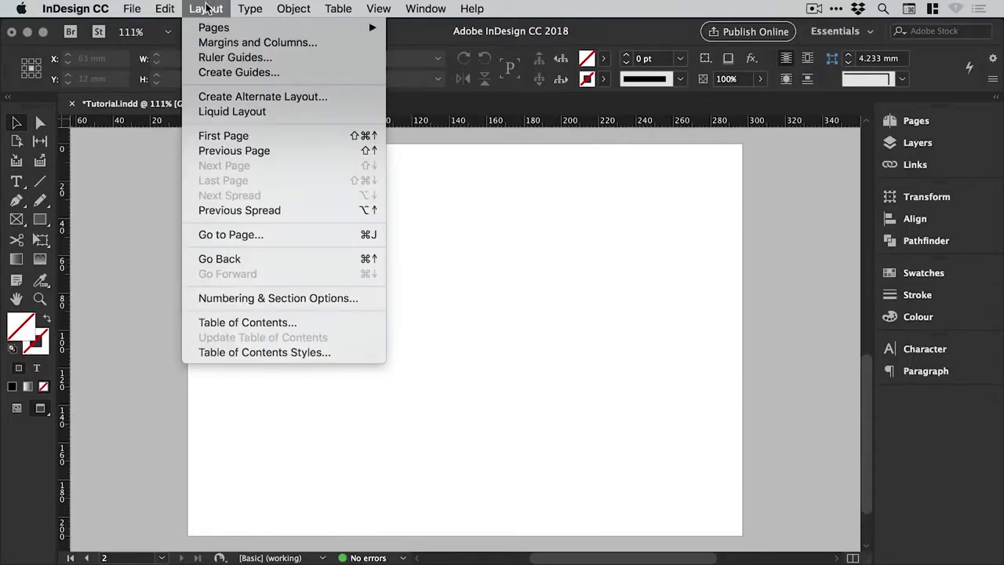
{"action": "left_click", "coordinate": [209, 47]}
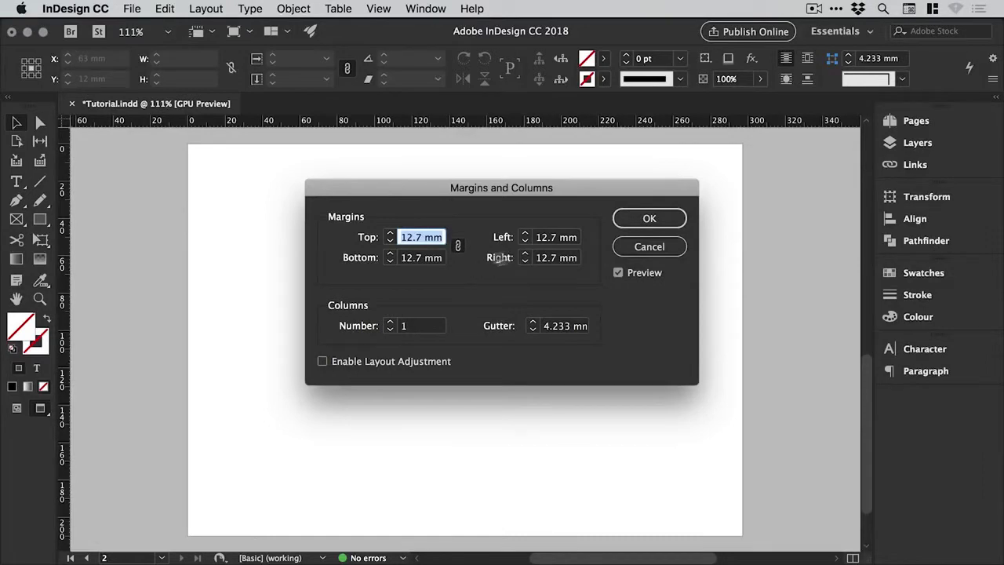
{"action": "left_click", "coordinate": [663, 218]}
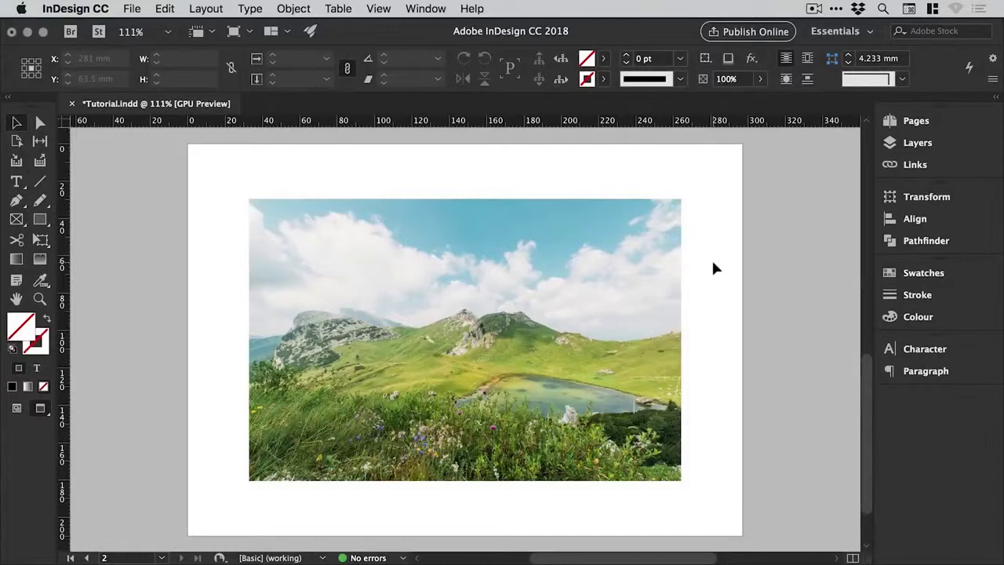
{"action": "left_click", "coordinate": [131, 9]}
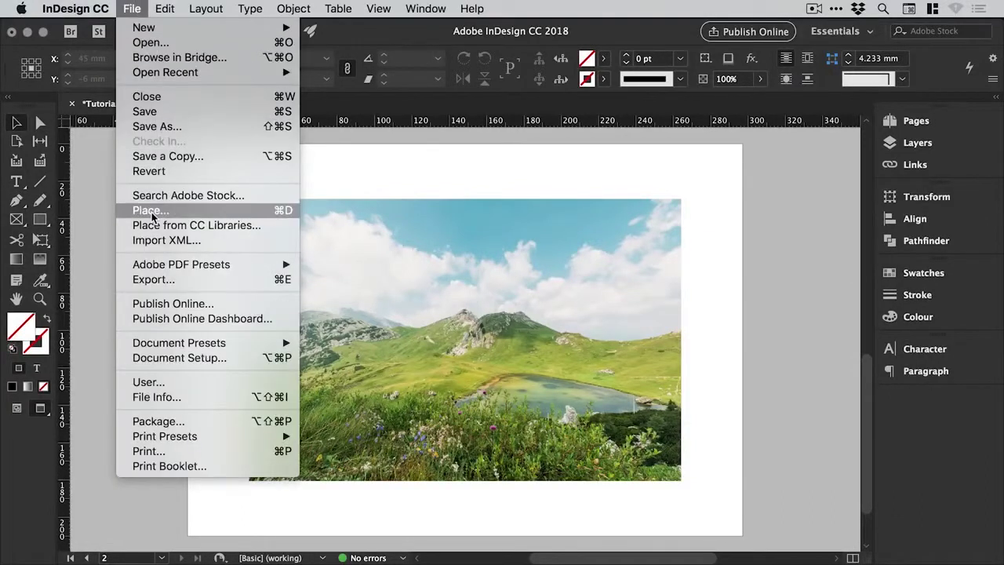
{"action": "left_click", "coordinate": [132, 9]}
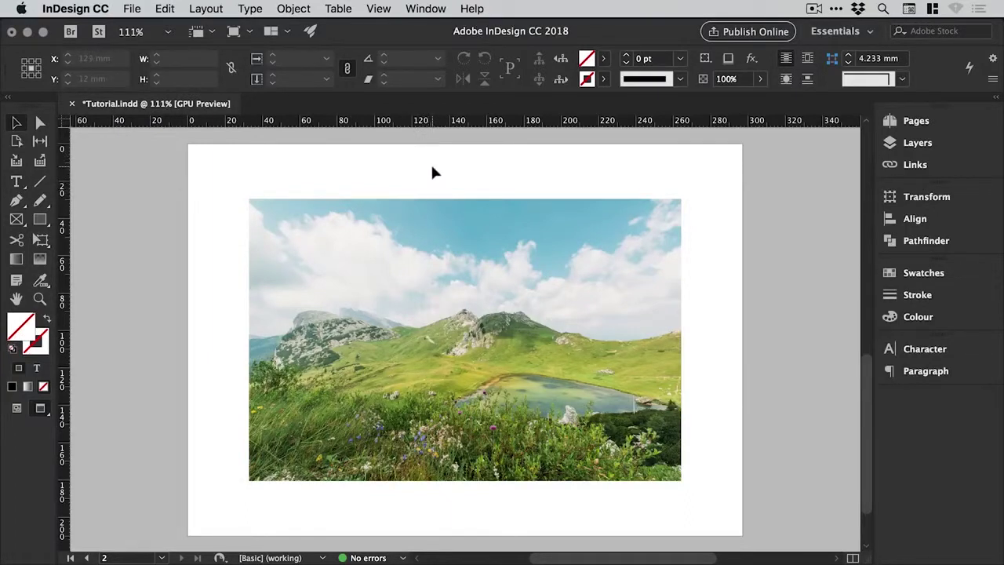
Try pulling the landscape image's frame inward from its upper-left corner several times, undoing each change
{"action": "left_click", "coordinate": [292, 214]}
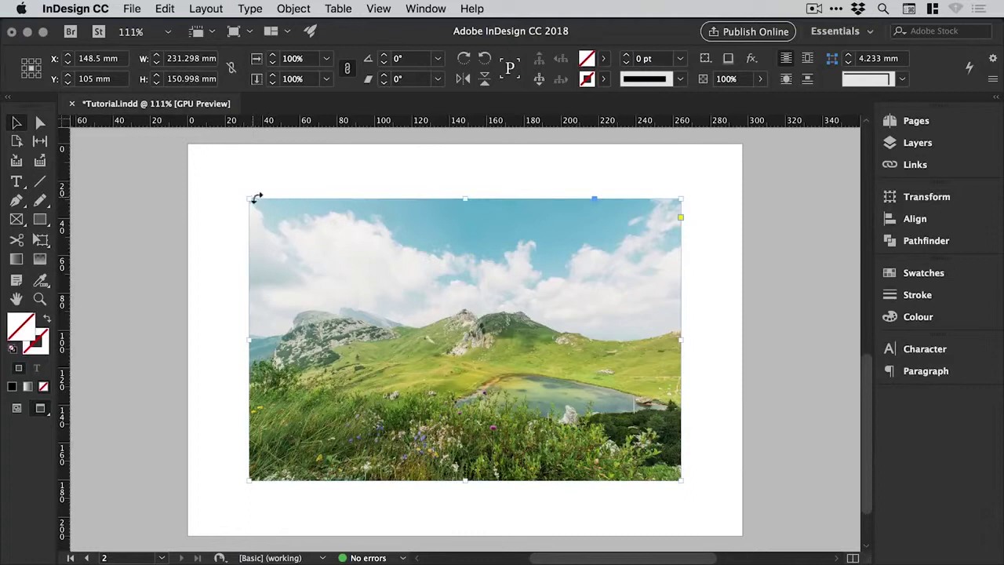
{"action": "left_click_drag", "start_coordinate": [248, 200], "coordinate": [439, 269]}
{"action": "key", "text": "super+z"}
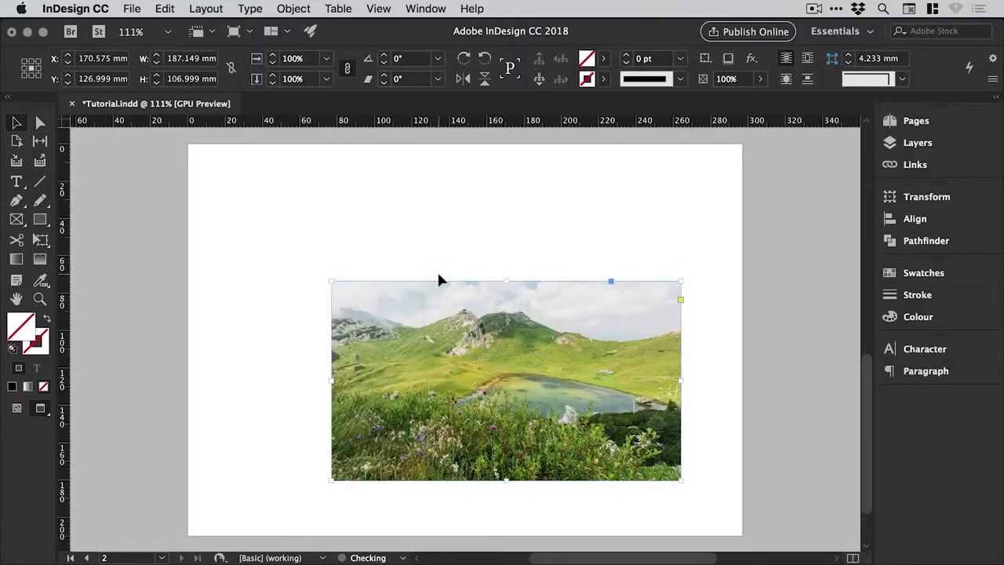
{"action": "key", "text": "super+z"}
{"action": "left_click_drag", "start_coordinate": [248, 198], "coordinate": [279, 213]}
{"action": "key", "text": "super+z"}
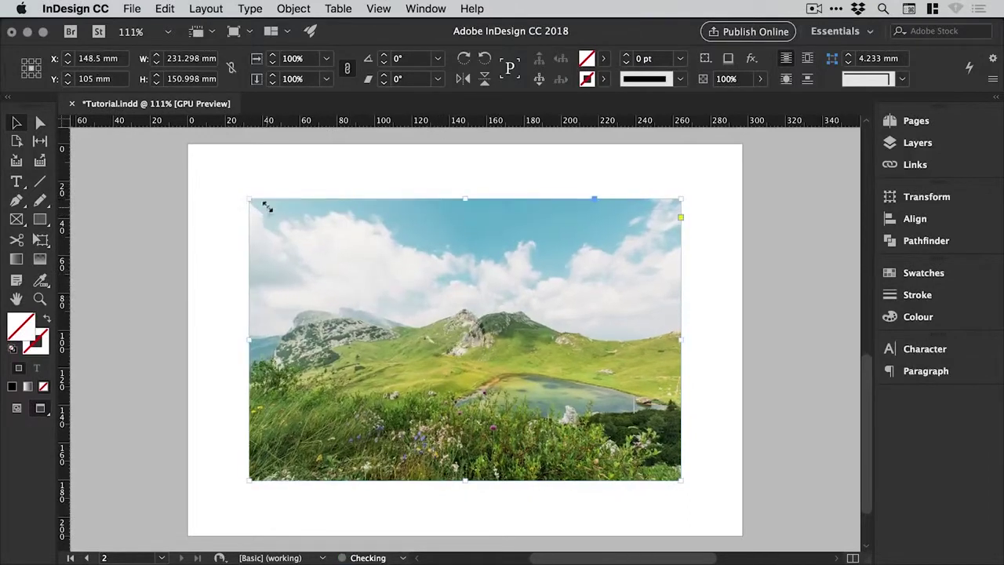
{"action": "left_click_drag", "start_coordinate": [248, 198], "coordinate": [280, 216]}
{"action": "key", "text": "super+z"}
Scale the landscape image together with its frame, first from a corner and then by percentage, to about 197.5 × 128.9 mm
{"action": "mouse_move", "coordinate": [248, 199]}
{"action": "left_mouse_down"}
{"action": "mouse_move", "coordinate": [436, 299]}
{"action": "mouse_move", "coordinate": [252, 206]}
{"action": "mouse_move", "coordinate": [340, 264]}
{"action": "mouse_move", "coordinate": [260, 206]}
{"action": "left_mouse_up"}
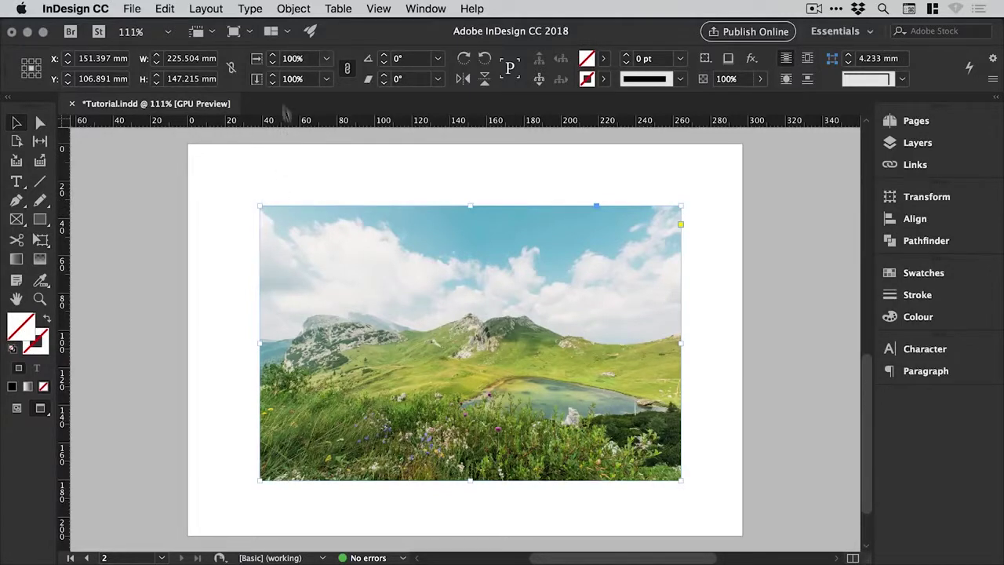
{"action": "left_click", "coordinate": [273, 56]}
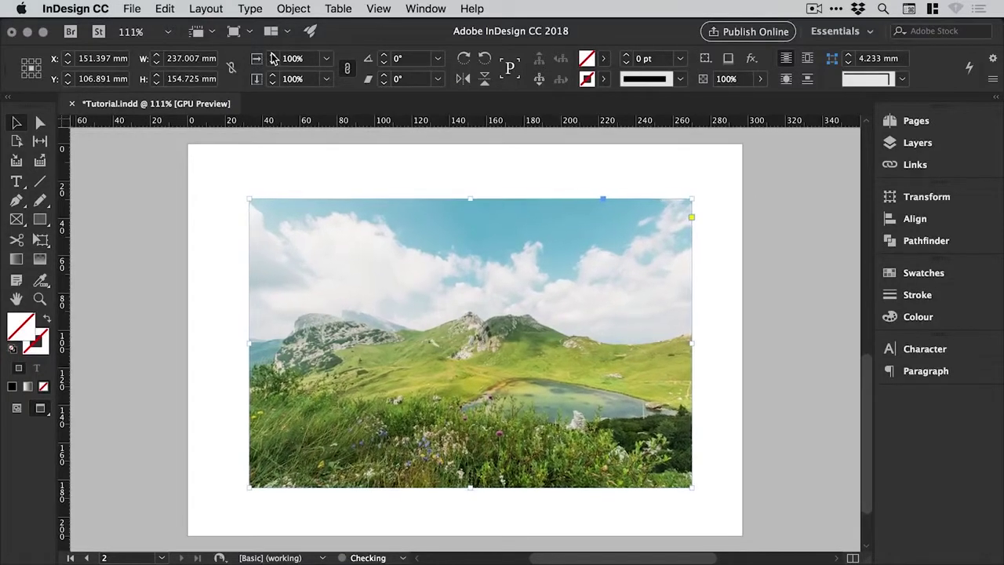
{"action": "left_click", "coordinate": [272, 67]}
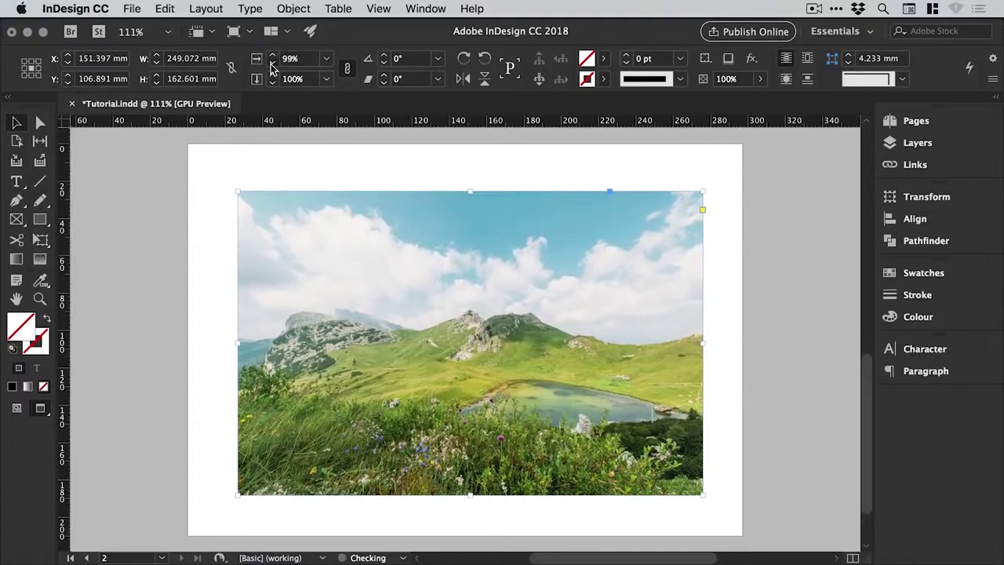
{"action": "left_click", "coordinate": [272, 67]}
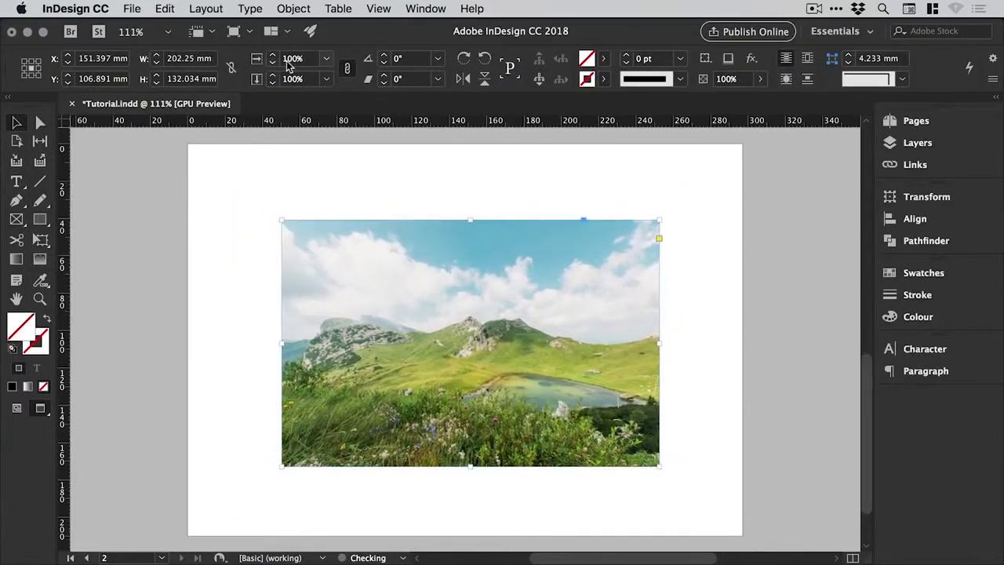
{"action": "left_click", "coordinate": [273, 56]}
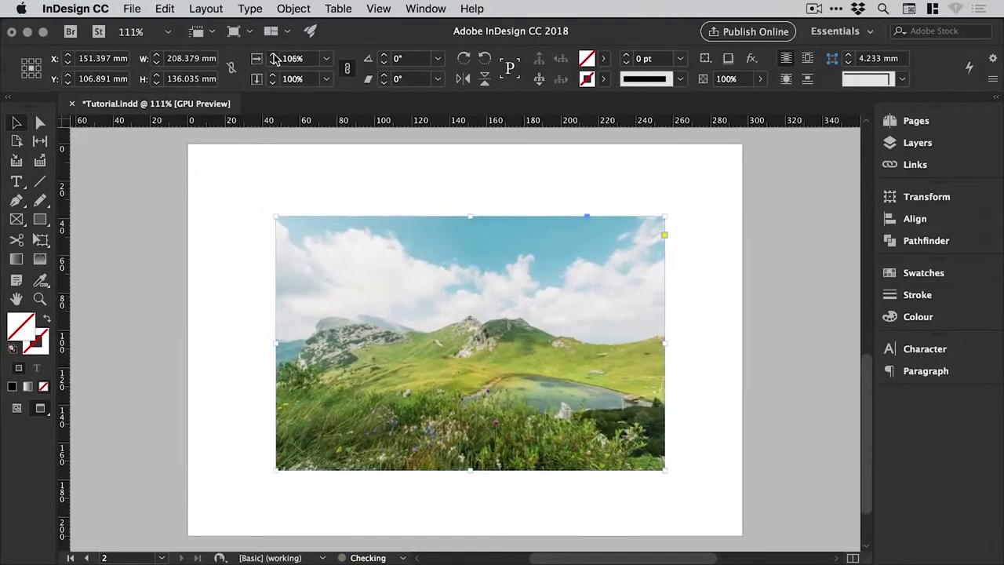
{"action": "left_click", "coordinate": [273, 60]}
{"action": "left_click", "coordinate": [274, 67]}
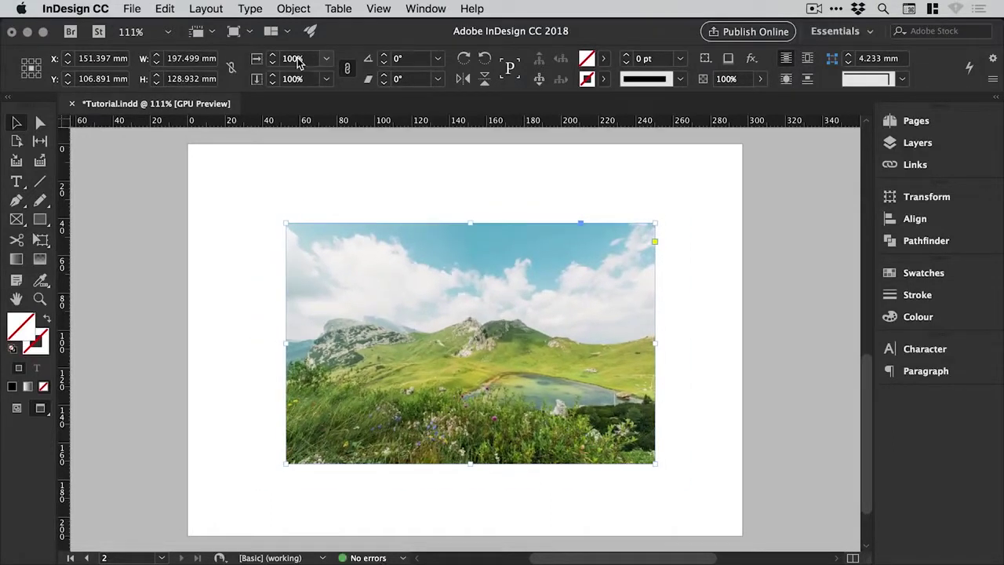
Scale the image and its frame repeatedly in small percentage increments, enlarging to about 302 × 197 mm and reducing again
{"action": "left_click", "coordinate": [298, 60]}
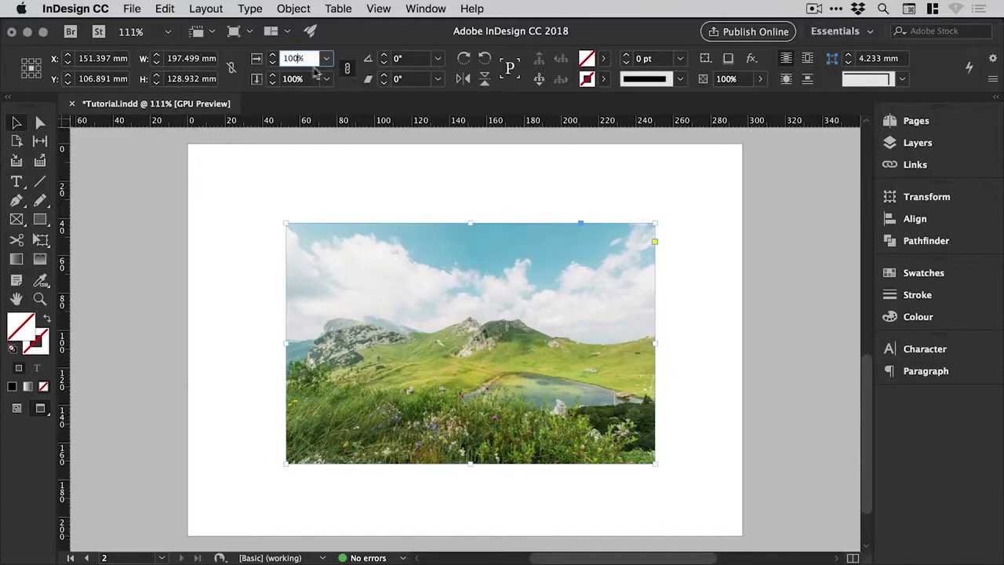
{"action": "key", "text": "Up"}
{"action": "key", "text": "Up"}
{"action": "key", "text": "Up"}
{"action": "key", "text": "Up"}
{"action": "key", "text": "Up"}
{"action": "key", "text": "Up"}
{"action": "key", "text": "Up"}
{"action": "key", "text": "Up"}
{"action": "key", "text": "Up"}
{"action": "key", "text": "Up"}
{"action": "key", "text": "Up"}
{"action": "key", "text": "Up"}
{"action": "key", "text": "Up"}
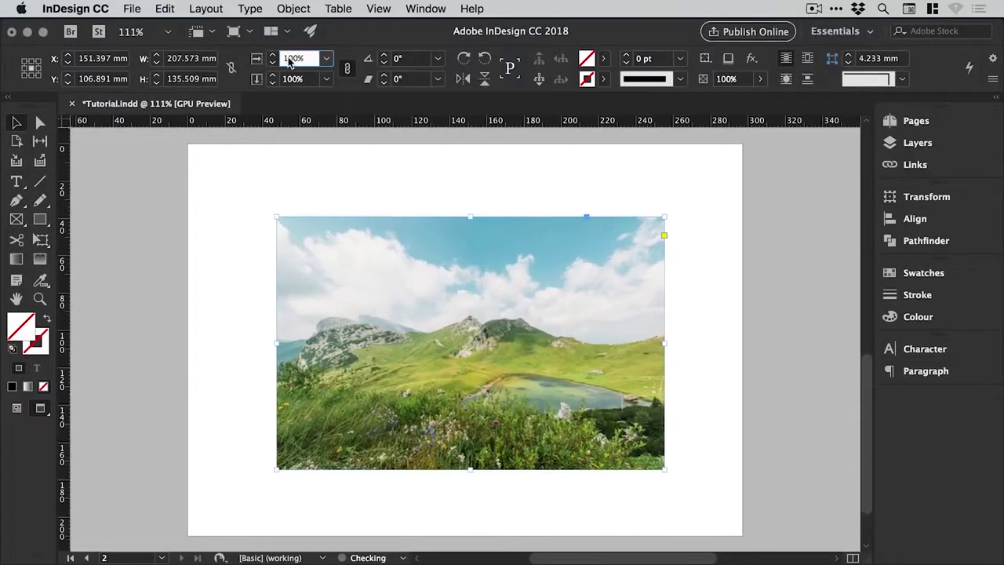
{"action": "key", "text": "Up"}
{"action": "key", "text": "Up"}
{"action": "key", "text": "Up"}
{"action": "key", "text": "Up"}
{"action": "key", "text": "Up"}
{"action": "key", "text": "Up"}
{"action": "key", "text": "Down"}
{"action": "key", "text": "Down"}
{"action": "key", "text": "Down"}
{"action": "key", "text": "Down"}
{"action": "key", "text": "Down"}
{"action": "key", "text": "Down"}
{"action": "key", "text": "Down"}
{"action": "key", "text": "Down"}
{"action": "key", "text": "Down"}
{"action": "key", "text": "Down"}
{"action": "key", "text": "Down"}
{"action": "key", "text": "Down"}
{"action": "key", "text": "Down"}
{"action": "key", "text": "Up"}
{"action": "key", "text": "Up"}
{"action": "key", "text": "Up"}
{"action": "key", "text": "Up"}
{"action": "key", "text": "Up"}
{"action": "key", "text": "Up"}
{"action": "key", "text": "Up"}
{"action": "key", "text": "Up"}
{"action": "key", "text": "Up"}
{"action": "key", "text": "Up"}
{"action": "key", "text": "Up"}
{"action": "key", "text": "Up"}
{"action": "key", "text": "Up"}
{"action": "key", "text": "Up"}
{"action": "key", "text": "Up"}
{"action": "key", "text": "Up"}
{"action": "key", "text": "Up"}
{"action": "key", "text": "Up"}
{"action": "key", "text": "Up"}
{"action": "key", "text": "Up"}
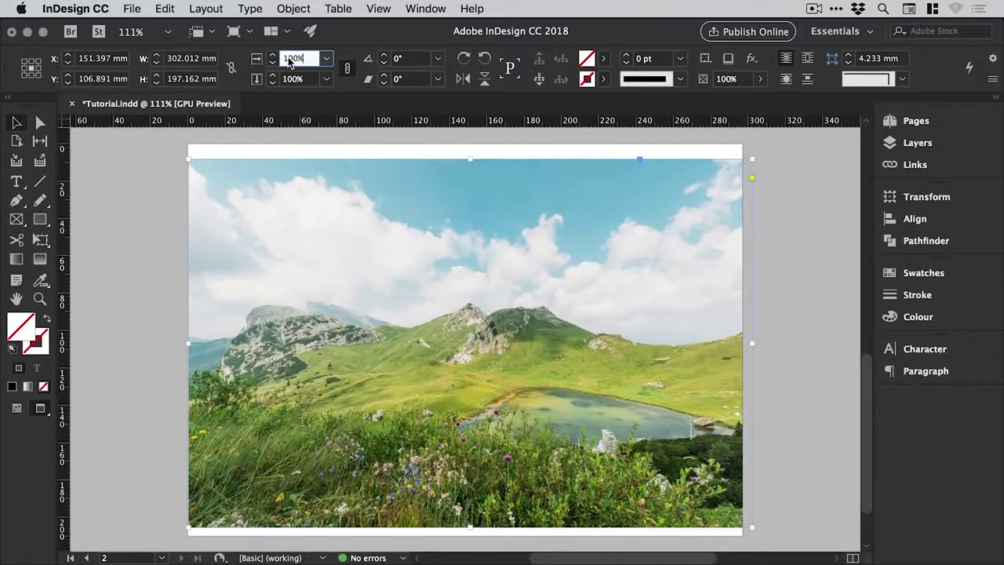
{"action": "key", "text": "Down"}
{"action": "key", "text": "Down"}
{"action": "key", "text": "Down"}
{"action": "key", "text": "Down"}
{"action": "key", "text": "Down"}
{"action": "key", "text": "Down"}
{"action": "key", "text": "Down"}
{"action": "key", "text": "Down"}
{"action": "key", "text": "Down"}
{"action": "key", "text": "Down"}
{"action": "key", "text": "Down"}
{"action": "key", "text": "Down"}
{"action": "key", "text": "Down"}
{"action": "key", "text": "Down"}
{"action": "key", "text": "Down"}
{"action": "key", "text": "Down"}
{"action": "key", "text": "Down"}
{"action": "key", "text": "Down"}
{"action": "key", "text": "Down"}
{"action": "key", "text": "Down"}
{"action": "key", "text": "Down"}
{"action": "key", "text": "Down"}
{"action": "key", "text": "Down"}
{"action": "key", "text": "Down"}
{"action": "key", "text": "Down"}
{"action": "key", "text": "Down"}
{"action": "key", "text": "Down"}
{"action": "key", "text": "Down"}
{"action": "key", "text": "Down"}
{"action": "key", "text": "Down"}
{"action": "key", "text": "Down"}
{"action": "key", "text": "Down"}
{"action": "key", "text": "Down"}
{"action": "key", "text": "Down"}
{"action": "key", "text": "Down"}
{"action": "key", "text": "Down"}
{"action": "key", "text": "Down"}
{"action": "key", "text": "Down"}
{"action": "key", "text": "Down"}
{"action": "key", "text": "Down"}
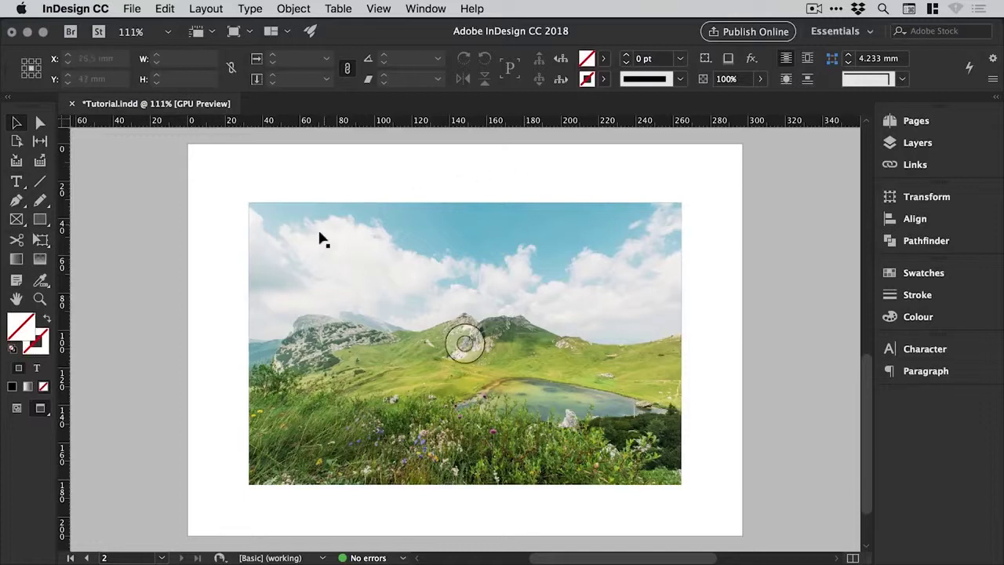
Try cropping the landscape image's frame to about 187.7 × 129.6 mm from its upper-left corner, and undo the crop
{"action": "left_click", "coordinate": [252, 209]}
{"action": "left_click_drag", "start_coordinate": [248, 201], "coordinate": [330, 242]}
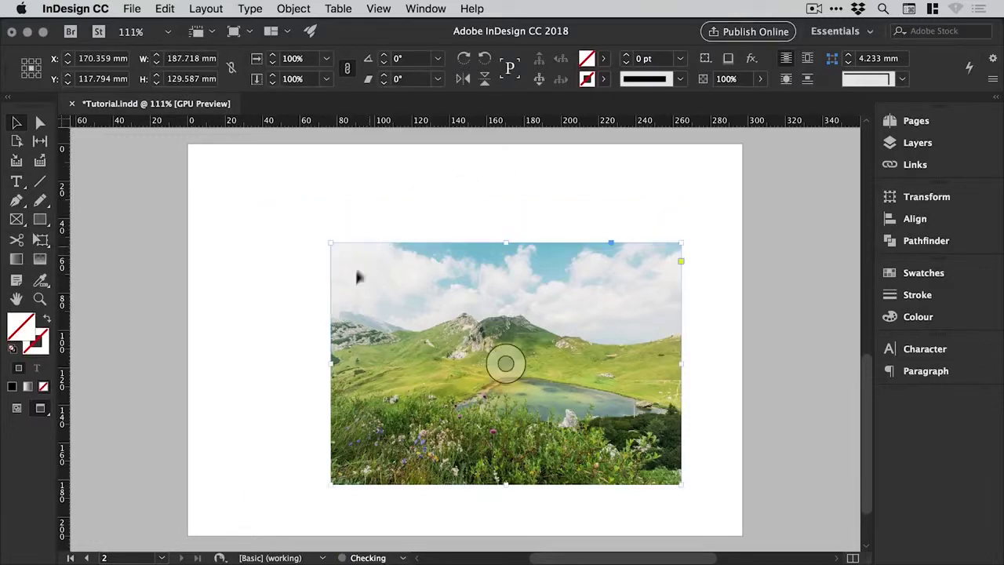
{"action": "key", "text": "super+z"}
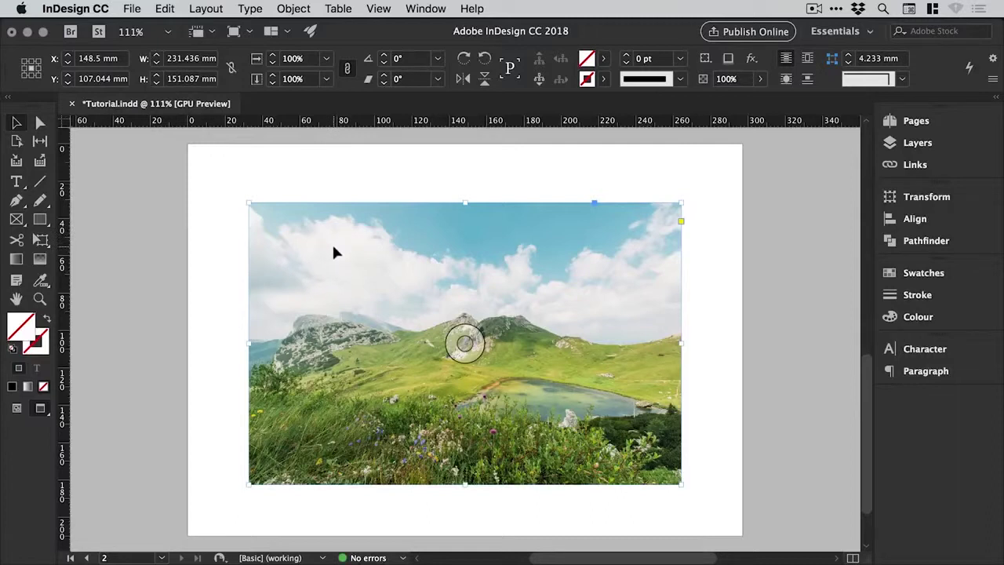
Select the picture content inside its frame with the Direct Selection tool and scale it to 32%
{"action": "left_click", "coordinate": [40, 124]}
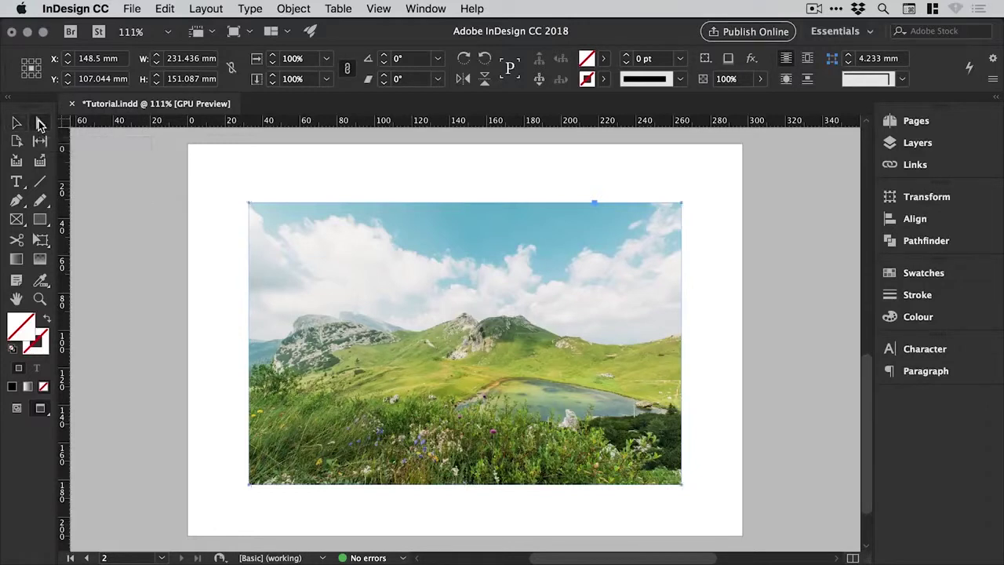
{"action": "left_click", "coordinate": [306, 175]}
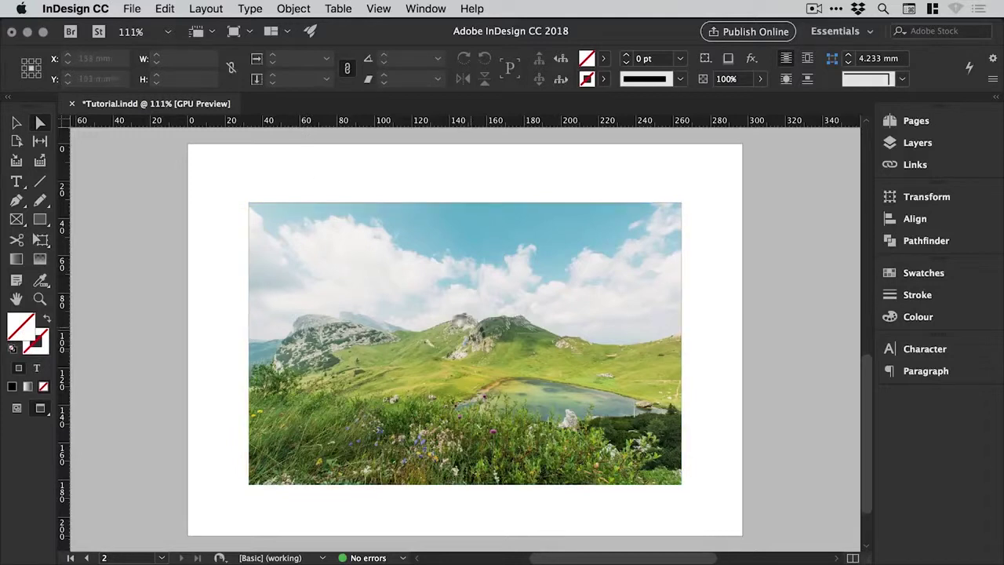
{"action": "left_click", "coordinate": [458, 339]}
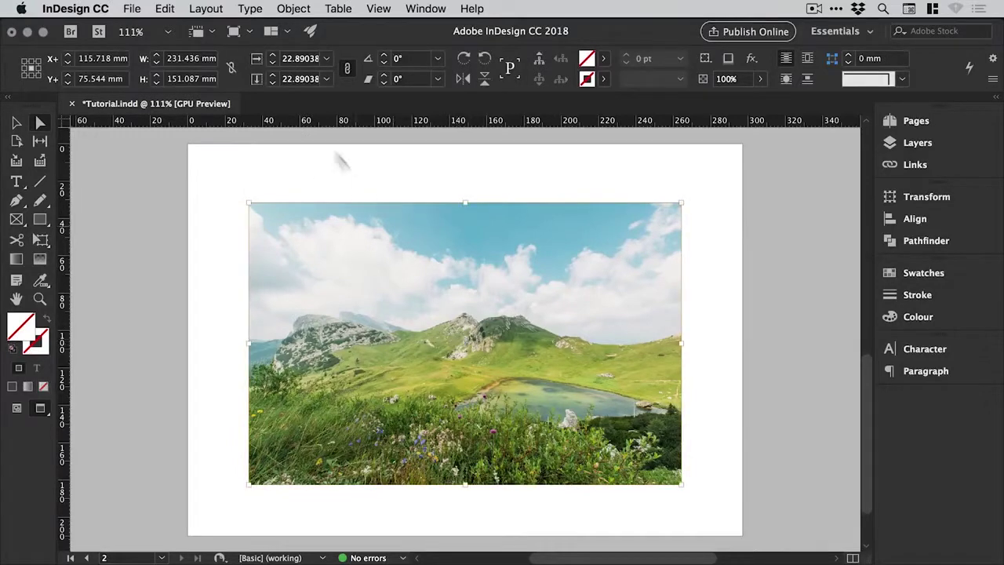
{"action": "left_click", "coordinate": [273, 59]}
{"action": "type", "text": "39"}
{"action": "key", "text": "Return"}
{"action": "type", "text": "32"}
{"action": "key", "text": "Return"}
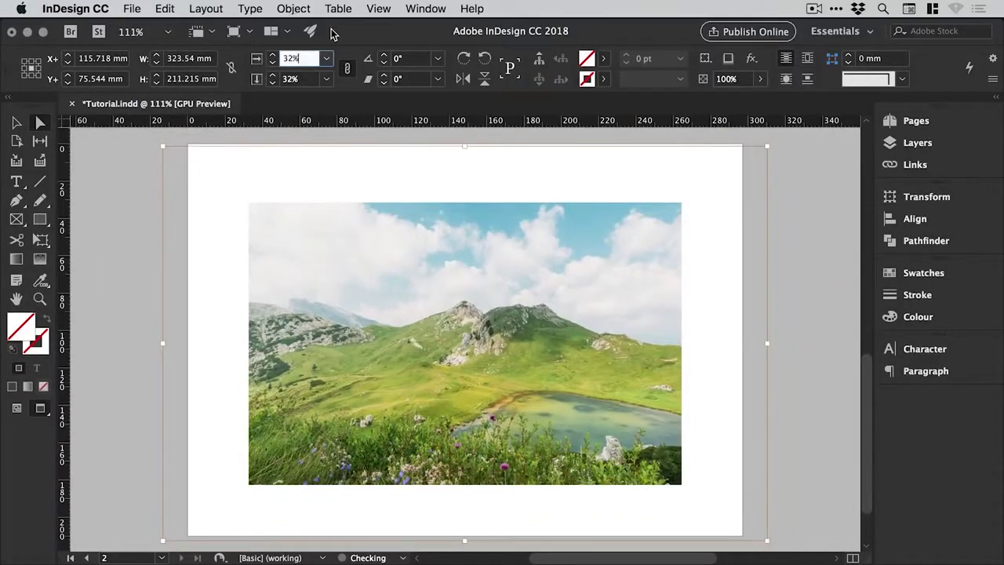
Enlarge the picture content to 40%, reposition it within its frame and deselect it
{"action": "type", "text": "33"}
{"action": "key", "text": "Return"}
{"action": "type", "text": "50"}
{"action": "key", "text": "Return"}
{"action": "type", "text": "40"}
{"action": "key", "text": "Return"}
{"action": "mouse_move", "coordinate": [502, 329]}
{"action": "left_mouse_down"}
{"action": "mouse_move", "coordinate": [517, 335]}
{"action": "mouse_move", "coordinate": [486, 327]}
{"action": "mouse_move", "coordinate": [467, 338]}
{"action": "mouse_move", "coordinate": [518, 347]}
{"action": "mouse_move", "coordinate": [489, 353]}
{"action": "mouse_move", "coordinate": [480, 345]}
{"action": "left_mouse_up"}
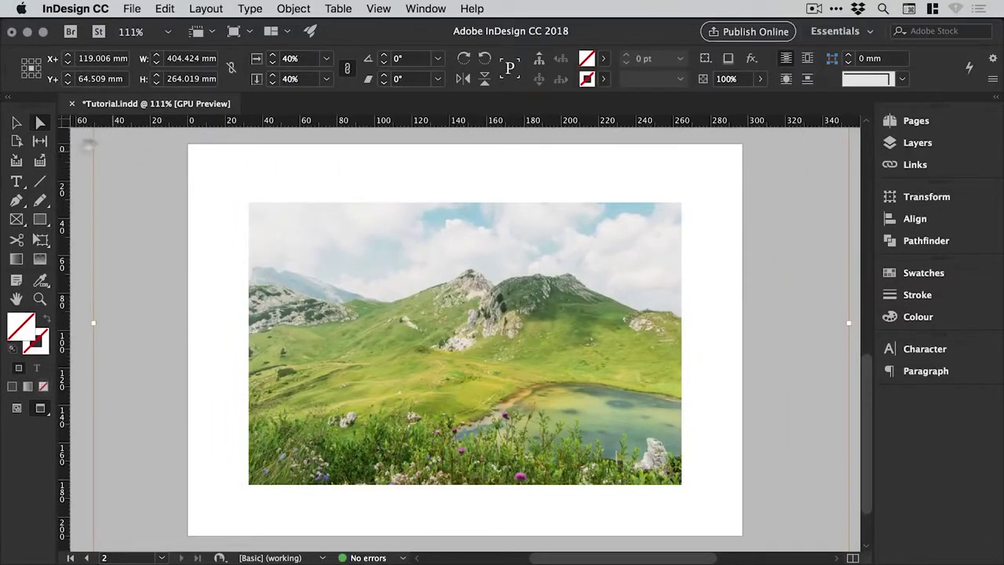
{"action": "left_click", "coordinate": [16, 122]}
{"action": "left_click", "coordinate": [86, 163]}
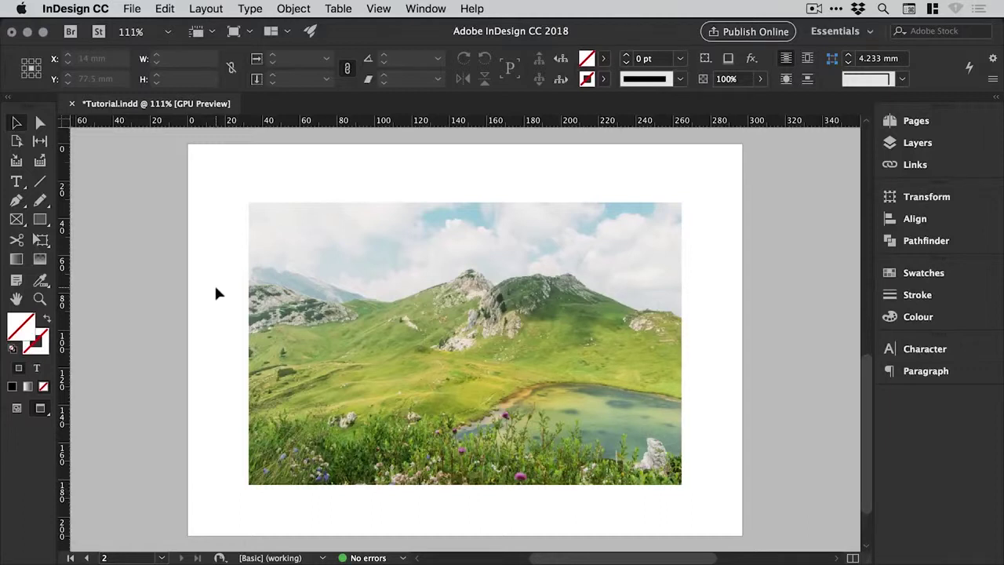
Select the landscape image's frame and apply the Fit Content to Frame fitting option
{"action": "left_click", "coordinate": [450, 296]}
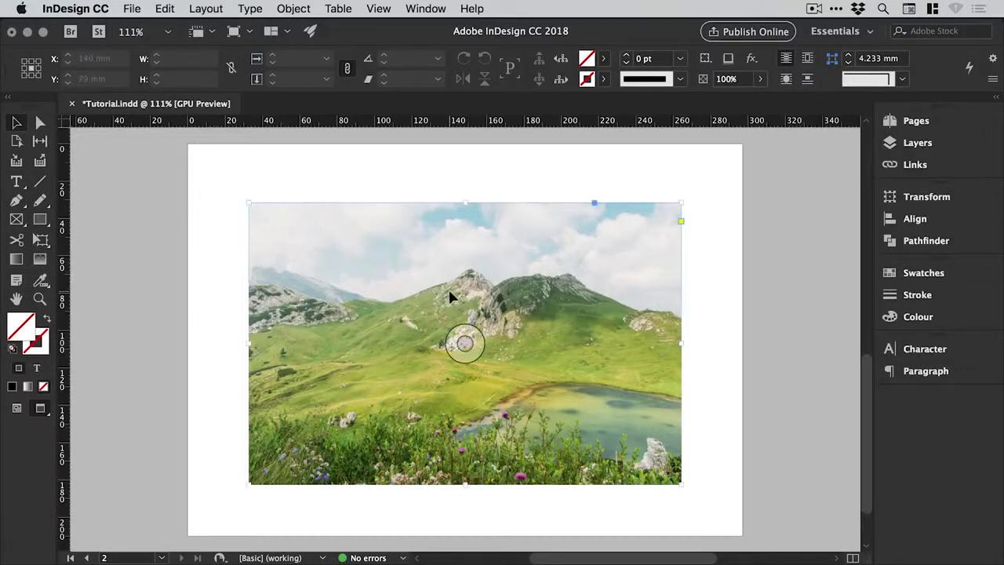
{"action": "left_click", "coordinate": [450, 296]}
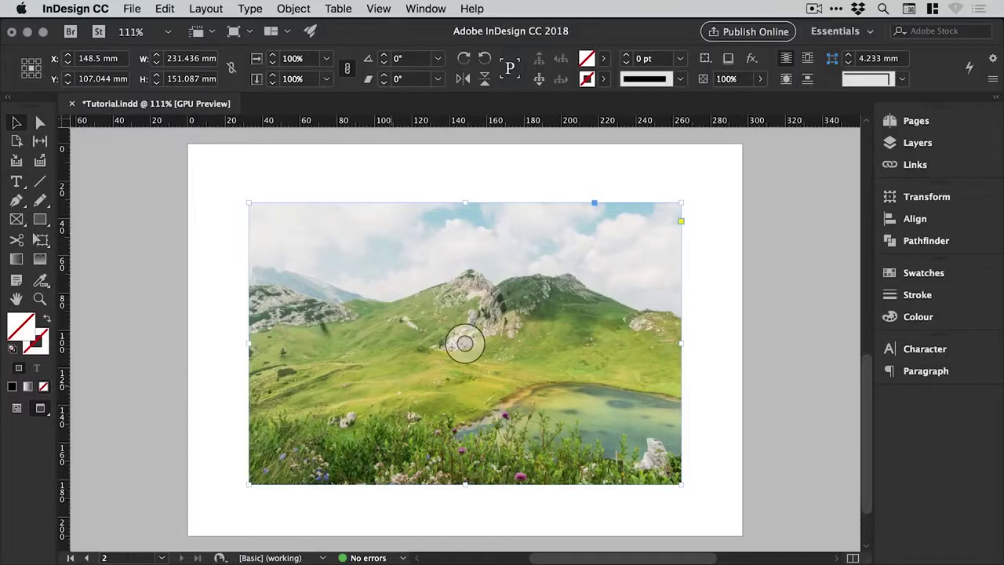
{"action": "right_click", "coordinate": [348, 273]}
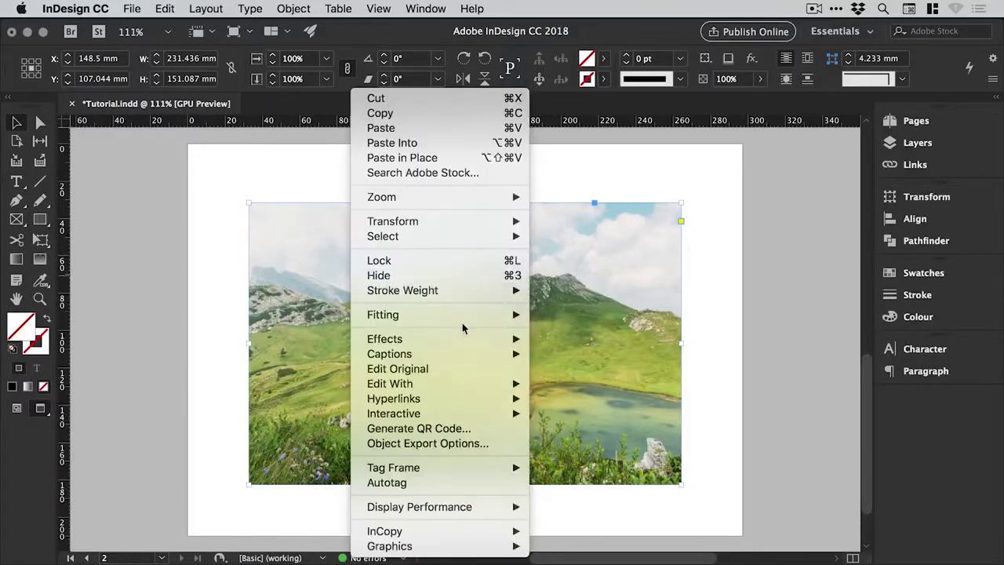
{"action": "mouse_move", "coordinate": [465, 315]}
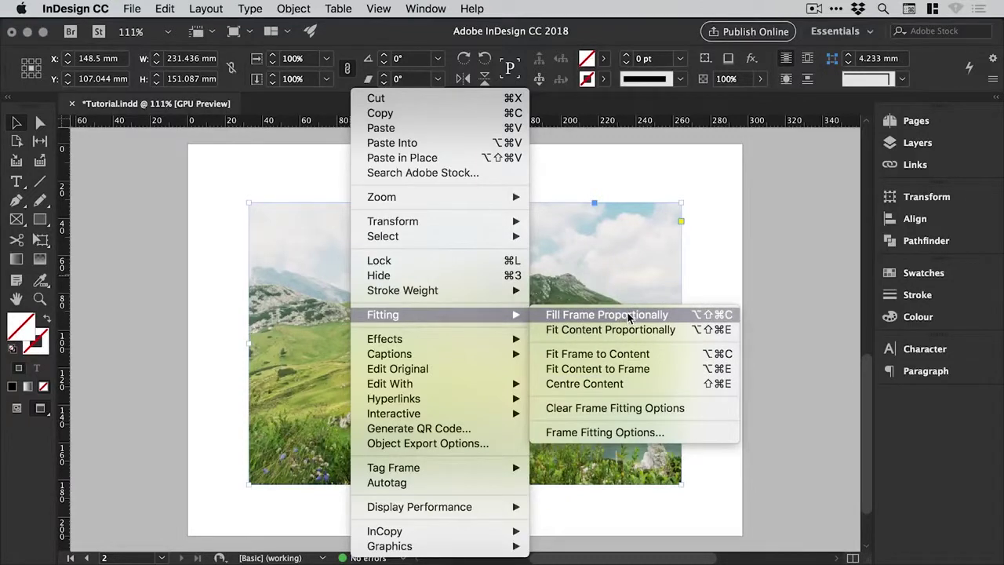
{"action": "left_click", "coordinate": [623, 370]}
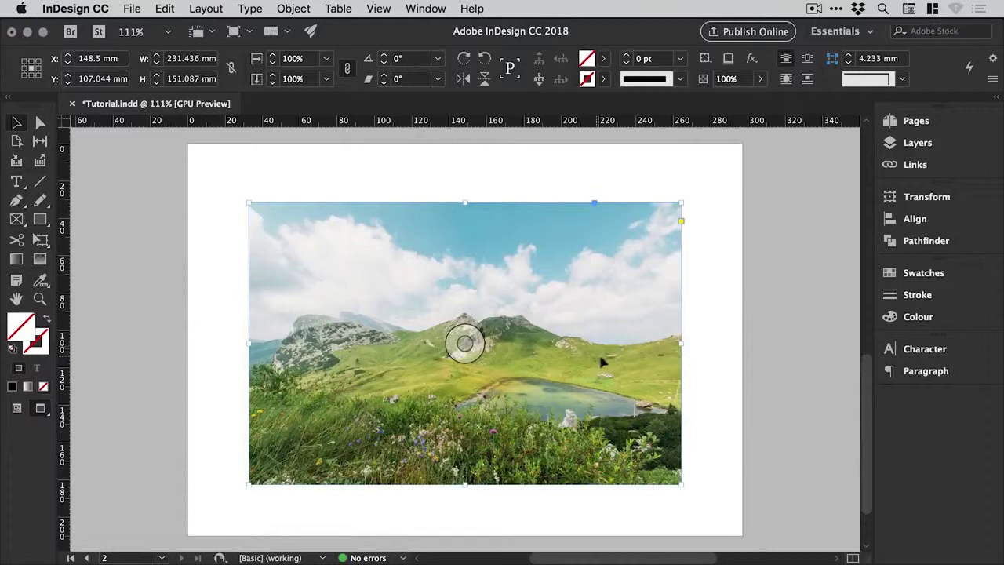
Apply the Fill Frame Proportionally fitting option to the landscape image
{"action": "right_click", "coordinate": [591, 300]}
{"action": "mouse_move", "coordinate": [625, 314]}
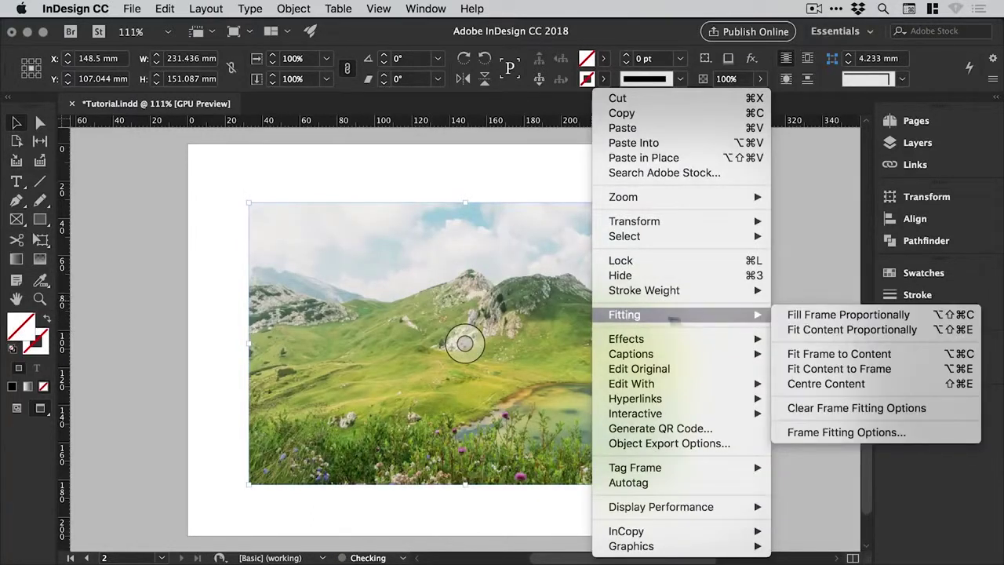
{"action": "left_click", "coordinate": [829, 315]}
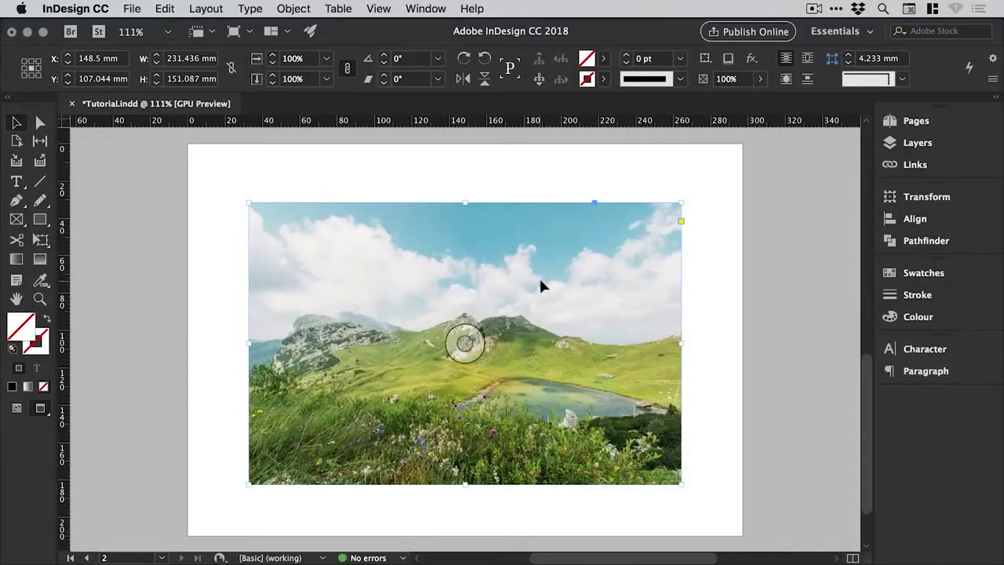
Select the picture content inside its frame and set its scale to 30%
{"action": "left_click", "coordinate": [394, 283]}
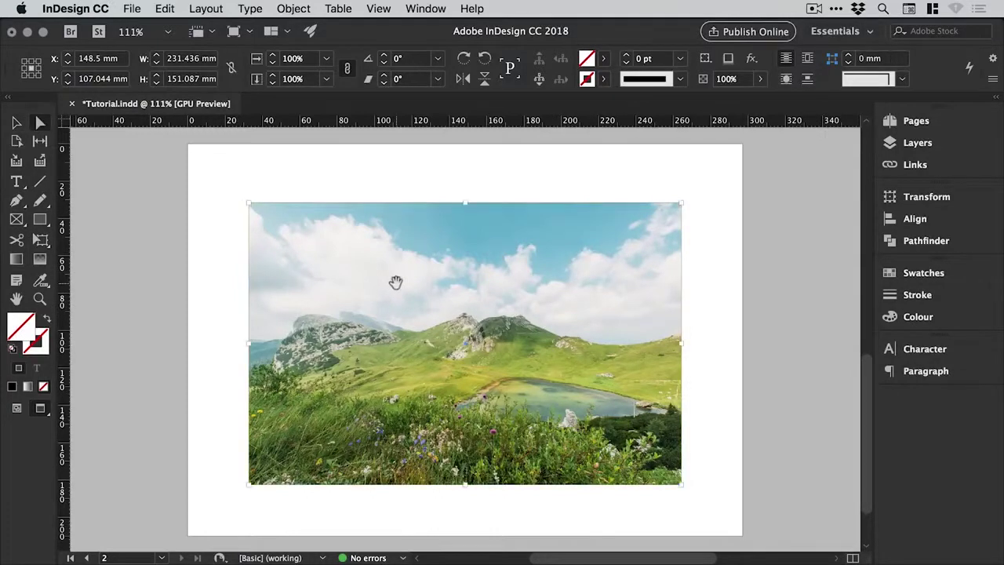
{"action": "left_click", "coordinate": [292, 58]}
{"action": "type", "text": "60"}
{"action": "key", "text": "Return"}
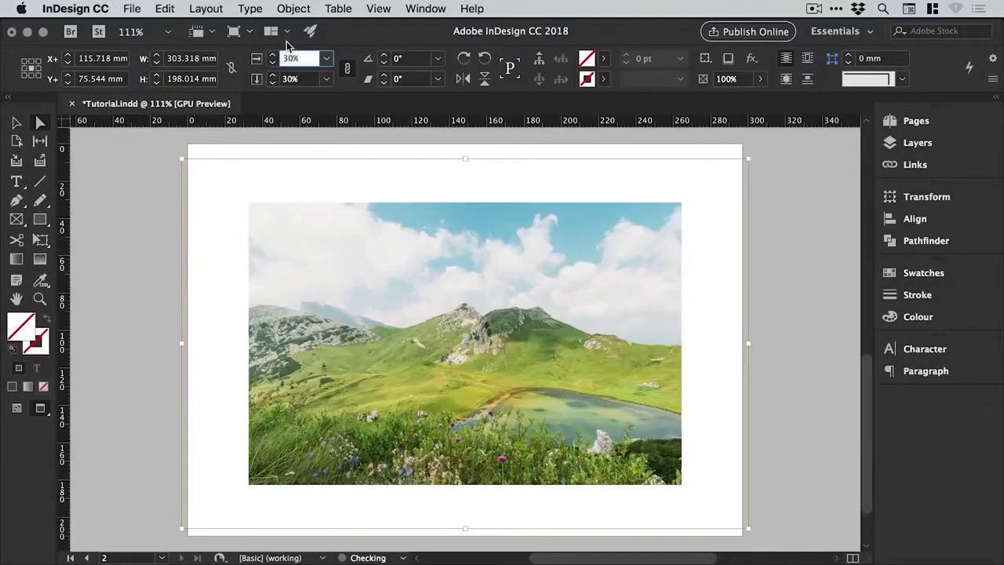
Try the Fit Frame to Content fitting option on the landscape image and undo it
{"action": "right_click", "coordinate": [403, 265]}
{"action": "mouse_move", "coordinate": [508, 329]}
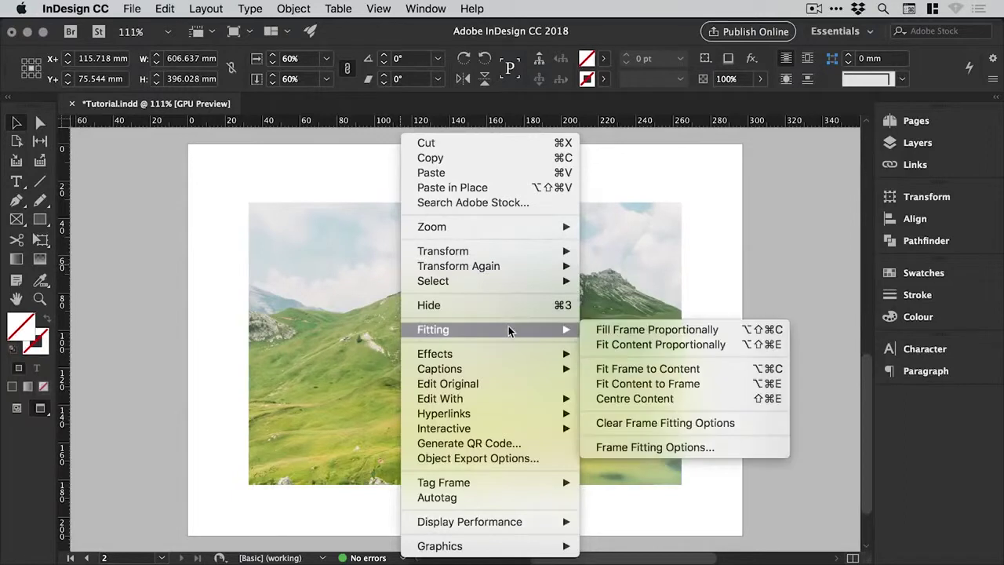
{"action": "left_click", "coordinate": [663, 371]}
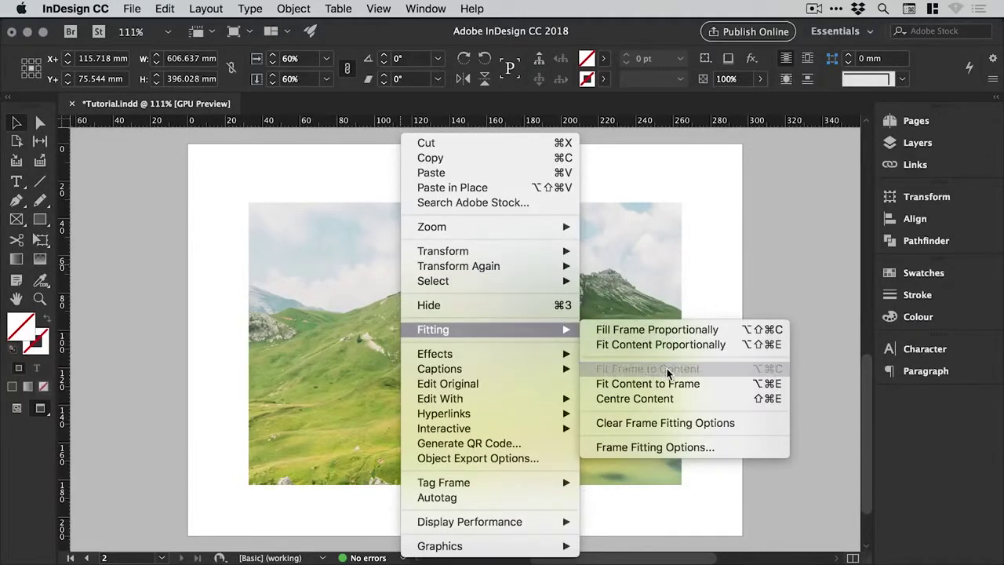
{"action": "key", "text": "super+minus"}
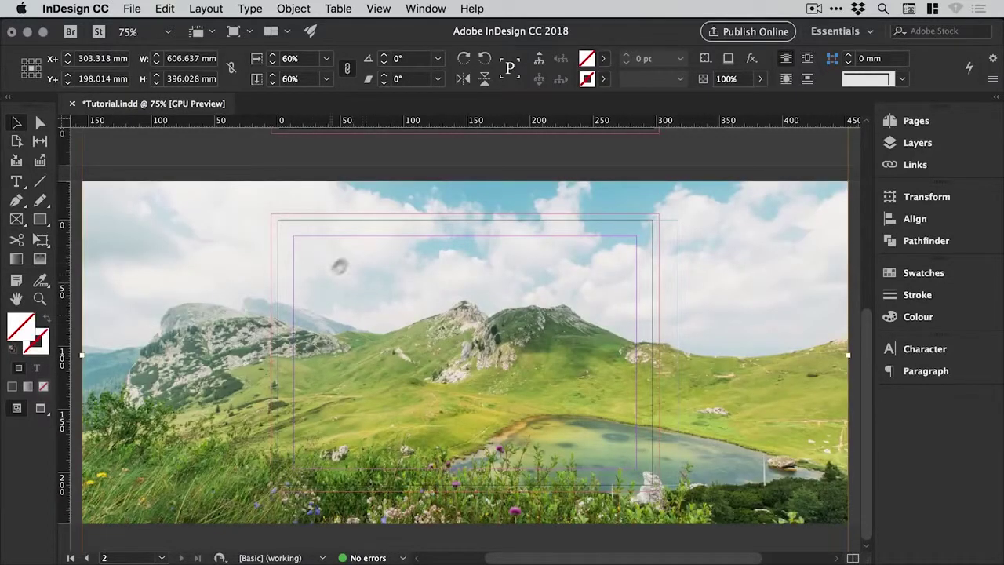
{"action": "key", "text": "super+z"}
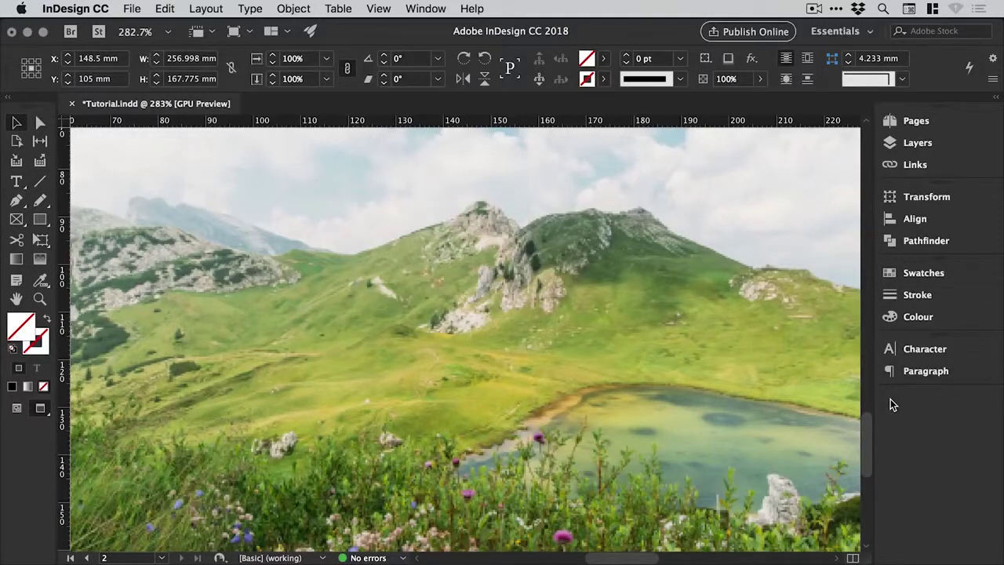
Set the landscape image's display performance to Fast Display
{"action": "left_click", "coordinate": [295, 8]}
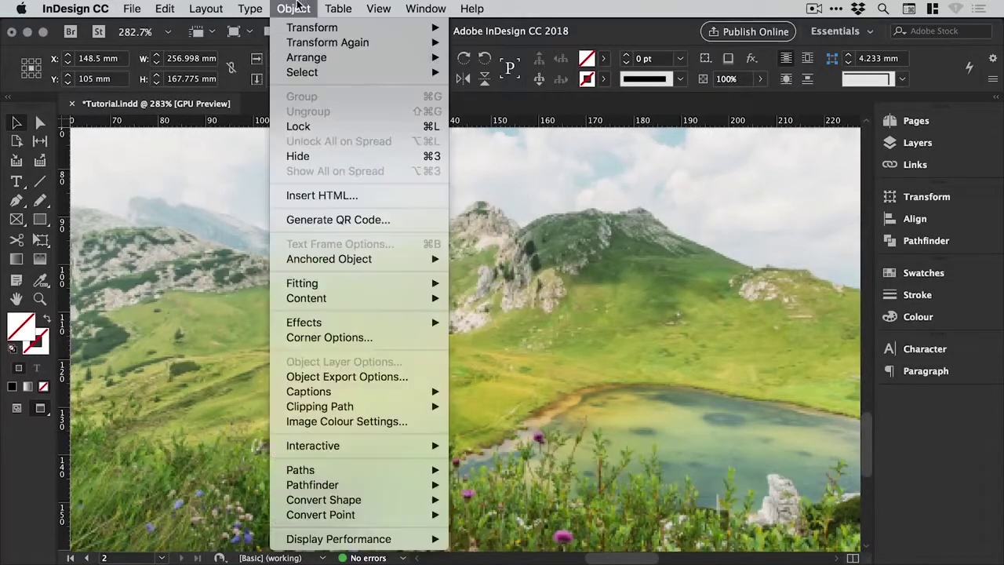
{"action": "mouse_move", "coordinate": [323, 539]}
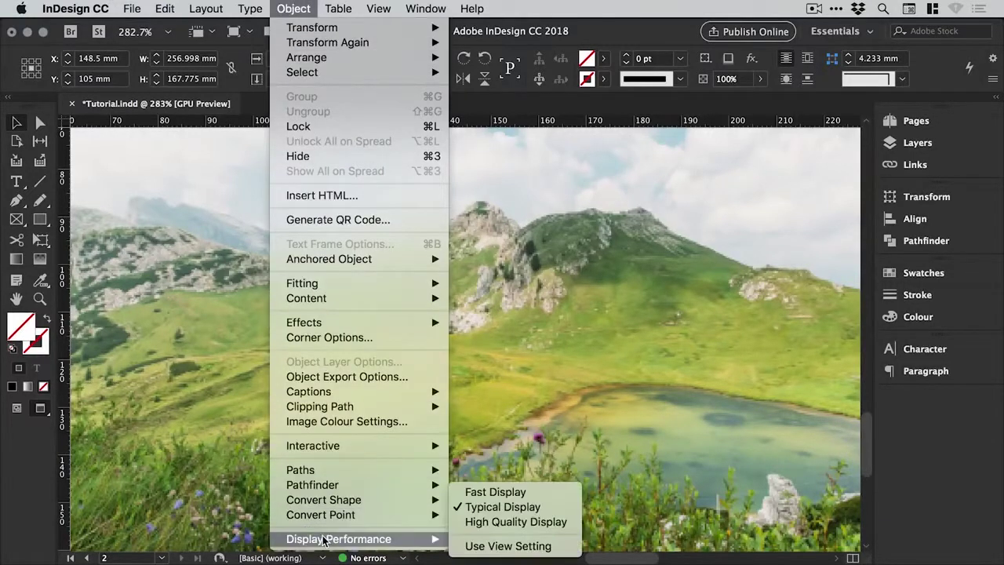
{"action": "left_click", "coordinate": [504, 492]}
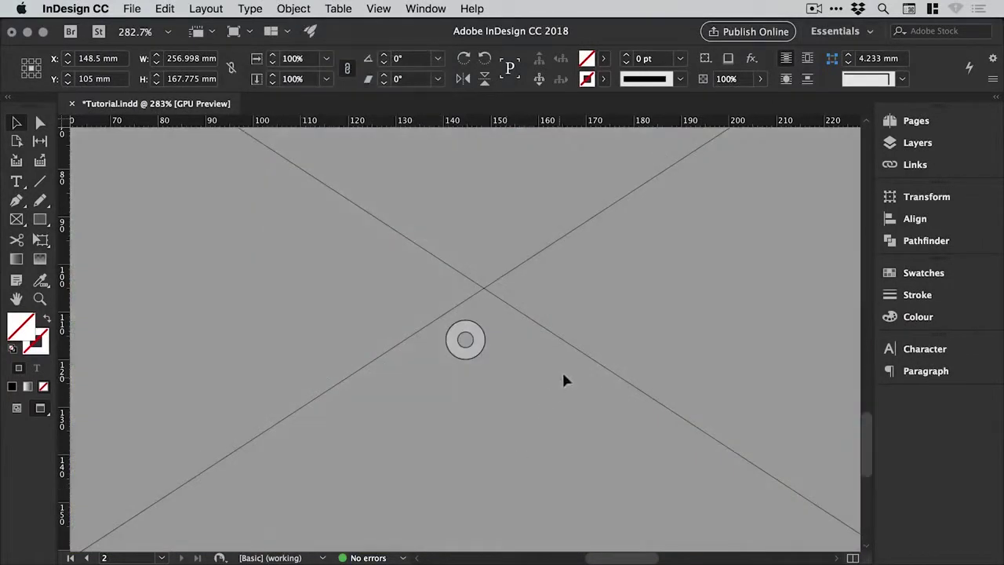
Switch the greyed-out landscape image's display performance to Typical Display
{"action": "key", "text": "super+0"}
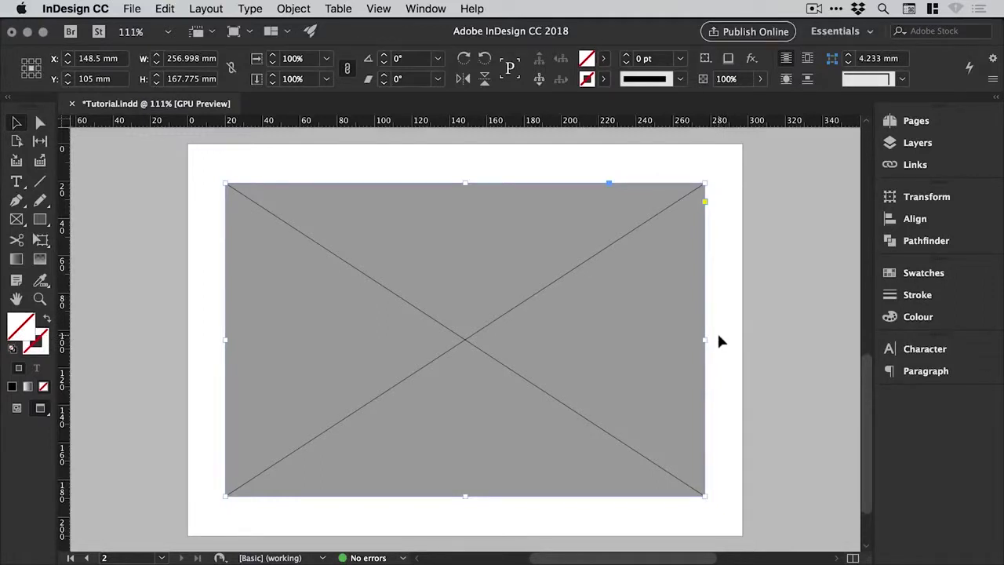
{"action": "mouse_move", "coordinate": [401, 332]}
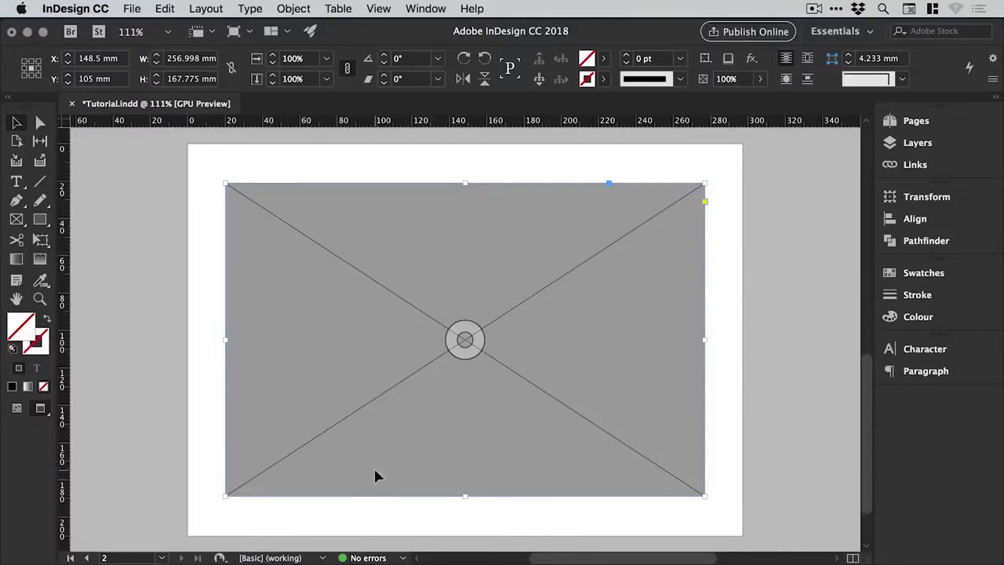
{"action": "left_click", "coordinate": [298, 8]}
{"action": "mouse_move", "coordinate": [396, 539]}
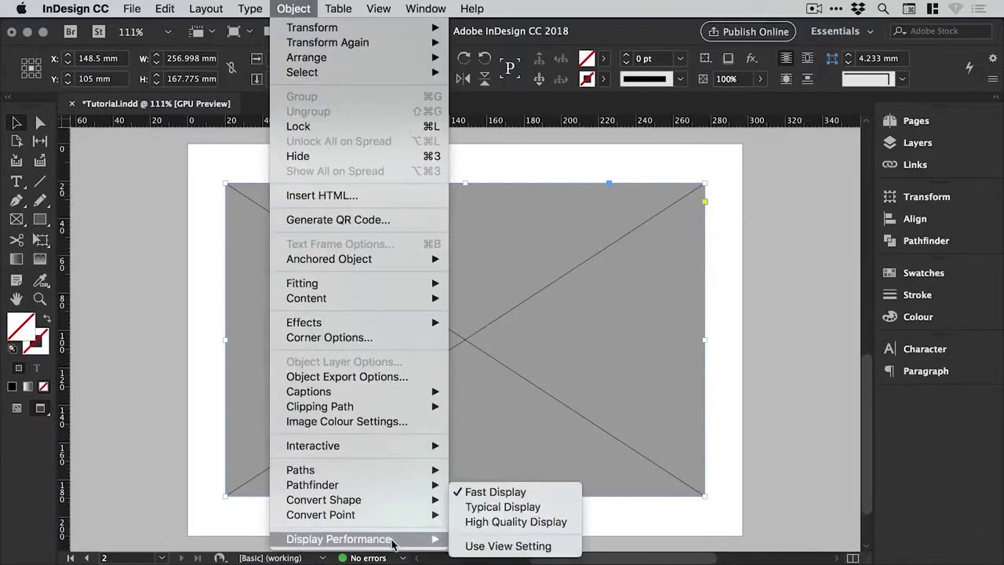
{"action": "left_click", "coordinate": [526, 520]}
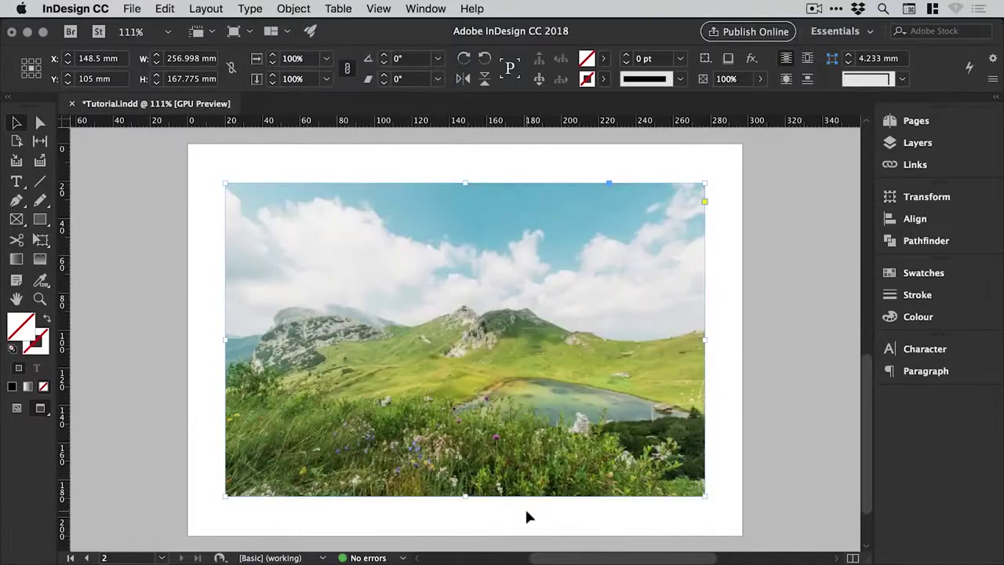
Set the landscape image's display performance to High Quality Display while viewing the mountain area at 300%
{"action": "key", "text": "z"}
{"action": "left_click", "coordinate": [473, 350]}
{"action": "left_click", "coordinate": [470, 343]}
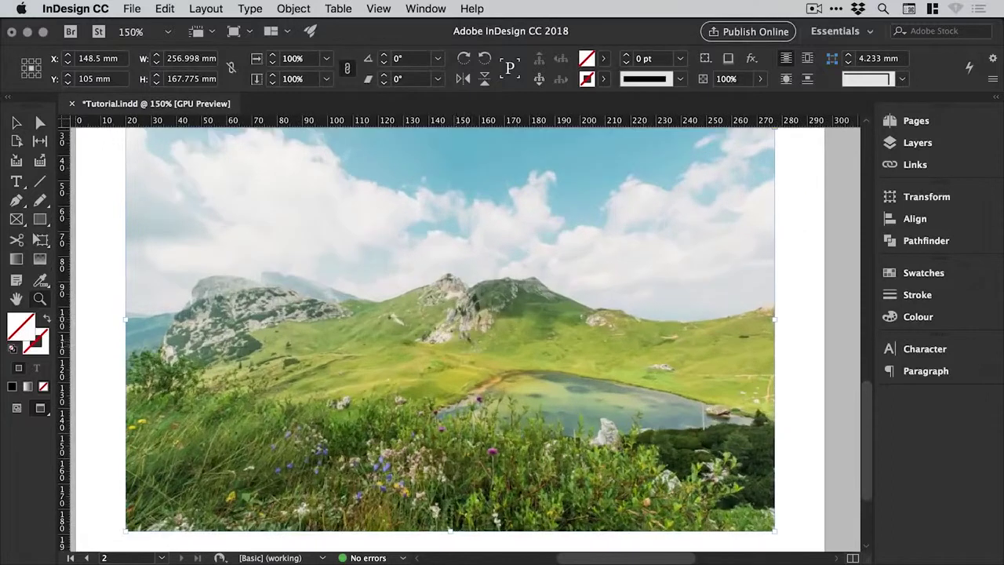
{"action": "left_click", "coordinate": [460, 296]}
{"action": "left_click", "coordinate": [463, 336]}
{"action": "key", "text": "v"}
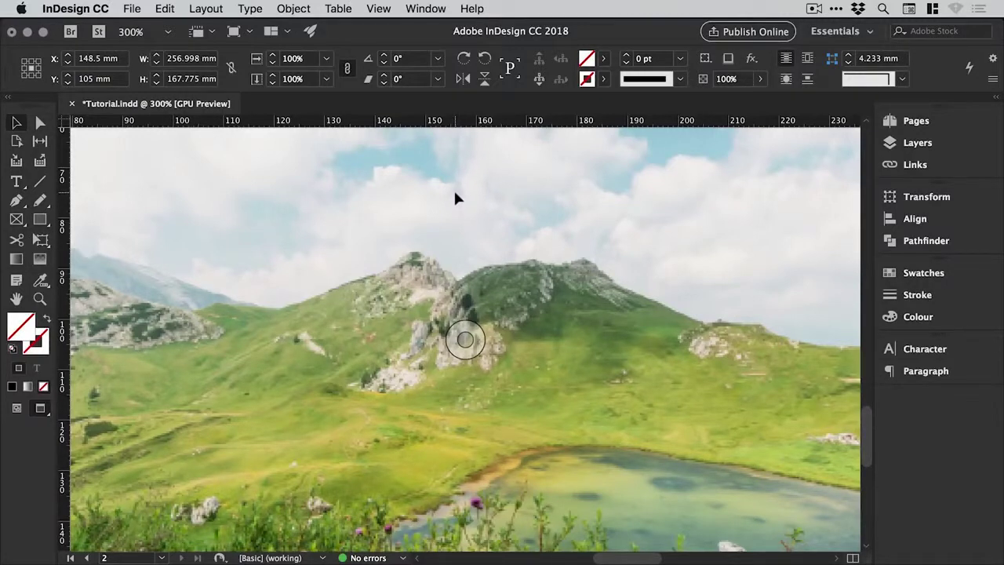
{"action": "left_click", "coordinate": [293, 7]}
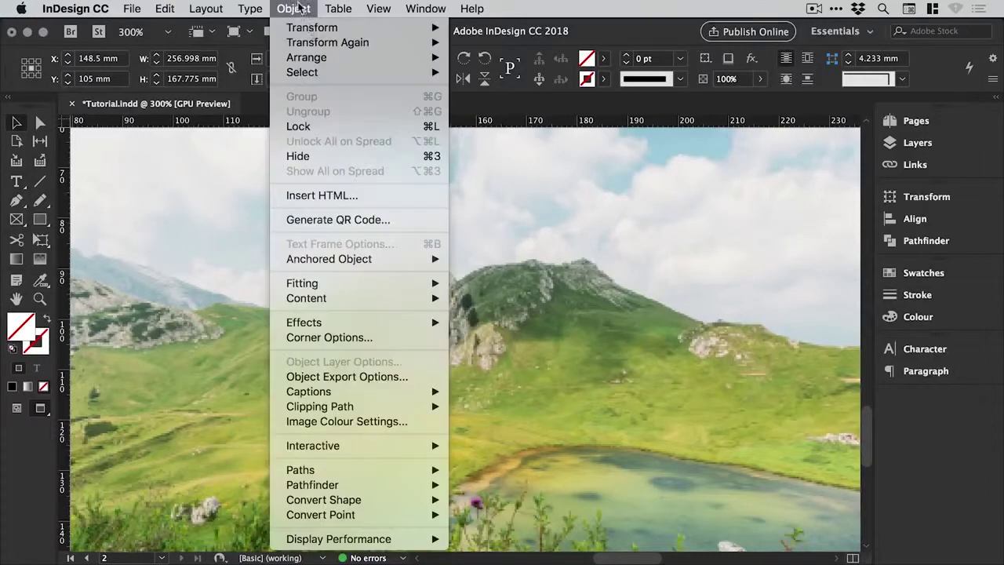
{"action": "mouse_move", "coordinate": [416, 539]}
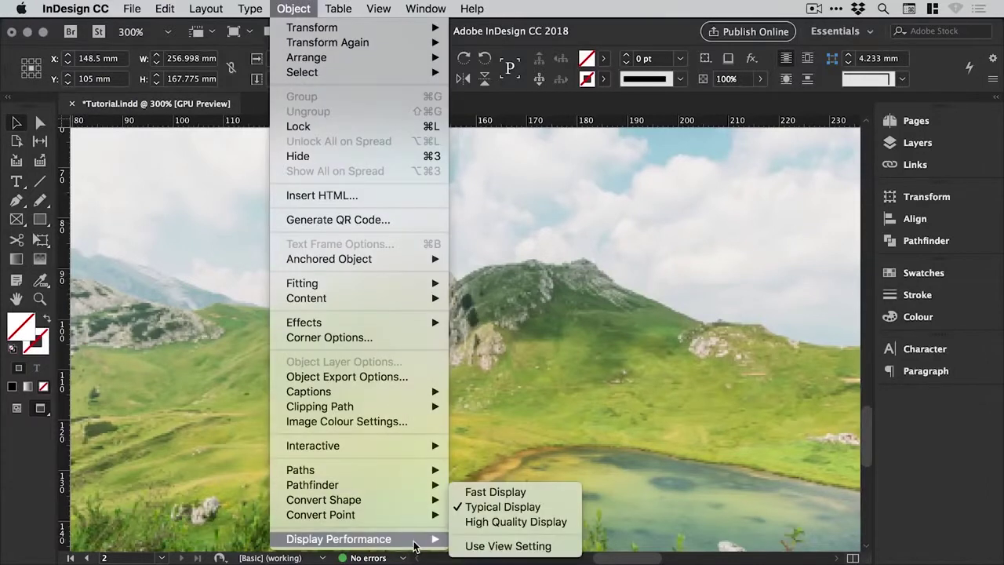
{"action": "left_click", "coordinate": [516, 523]}
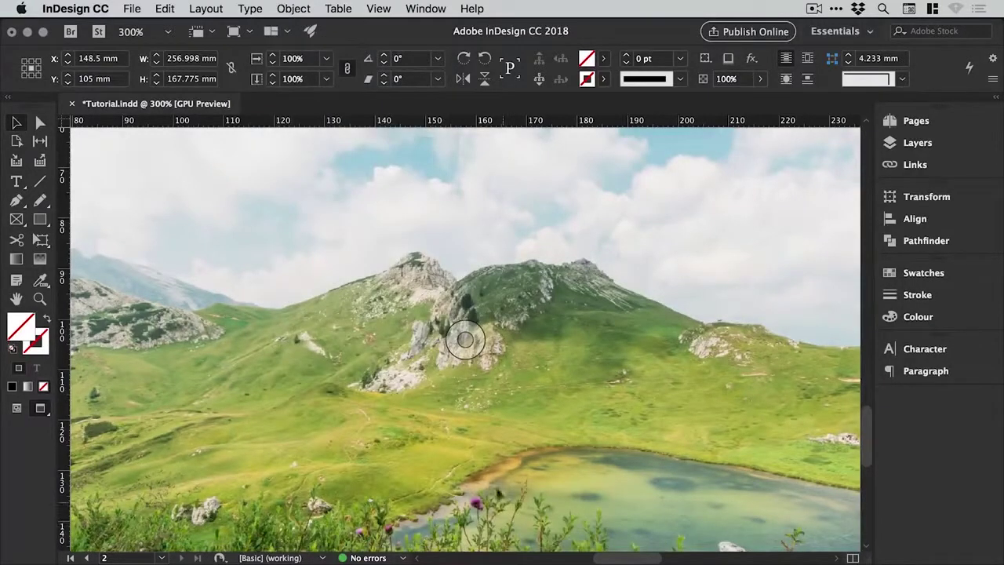